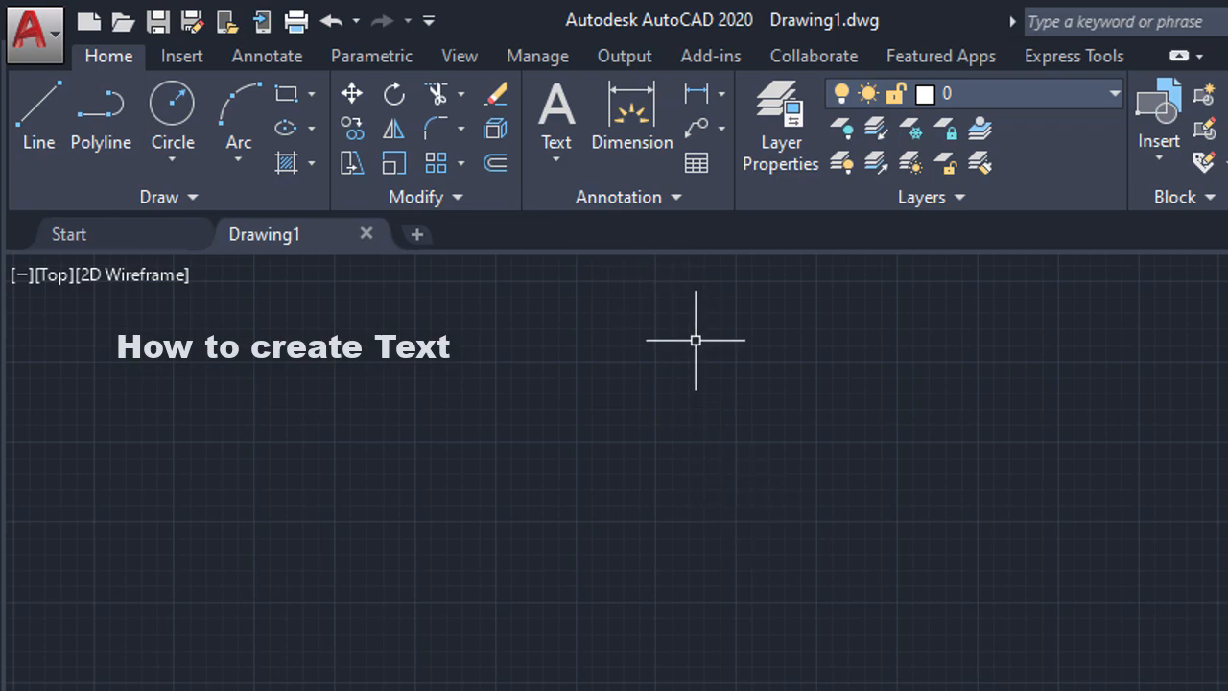
pyautogui.click(611, 194)
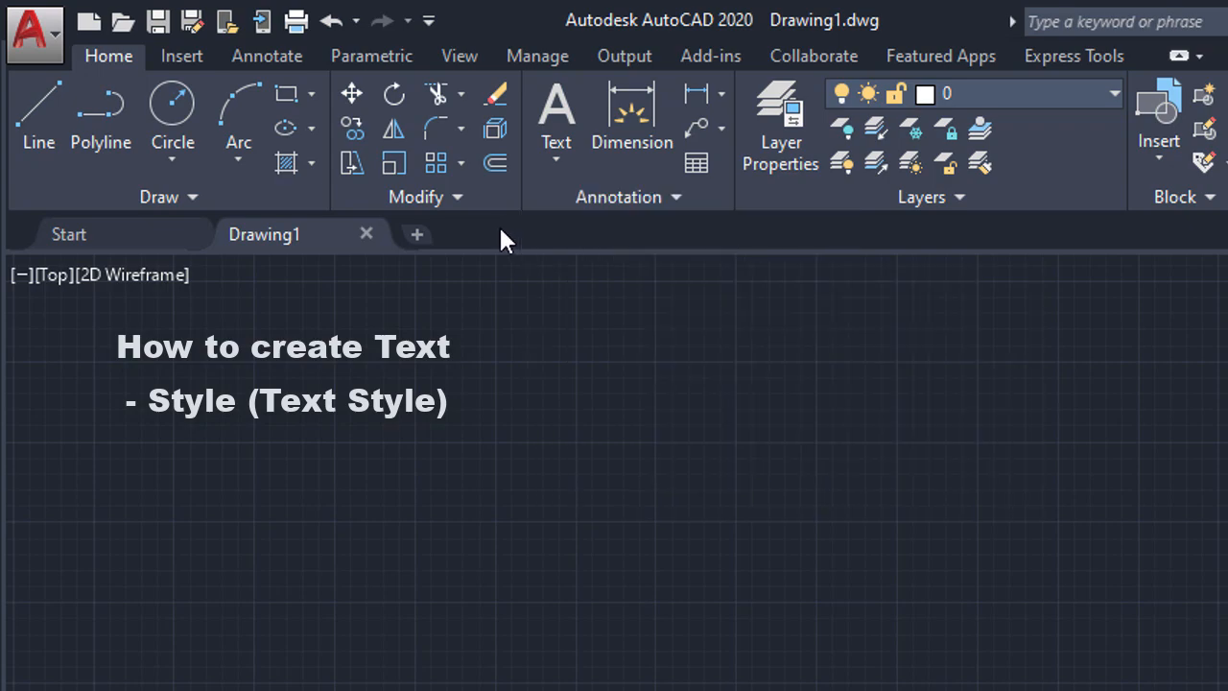
pyautogui.click(564, 163)
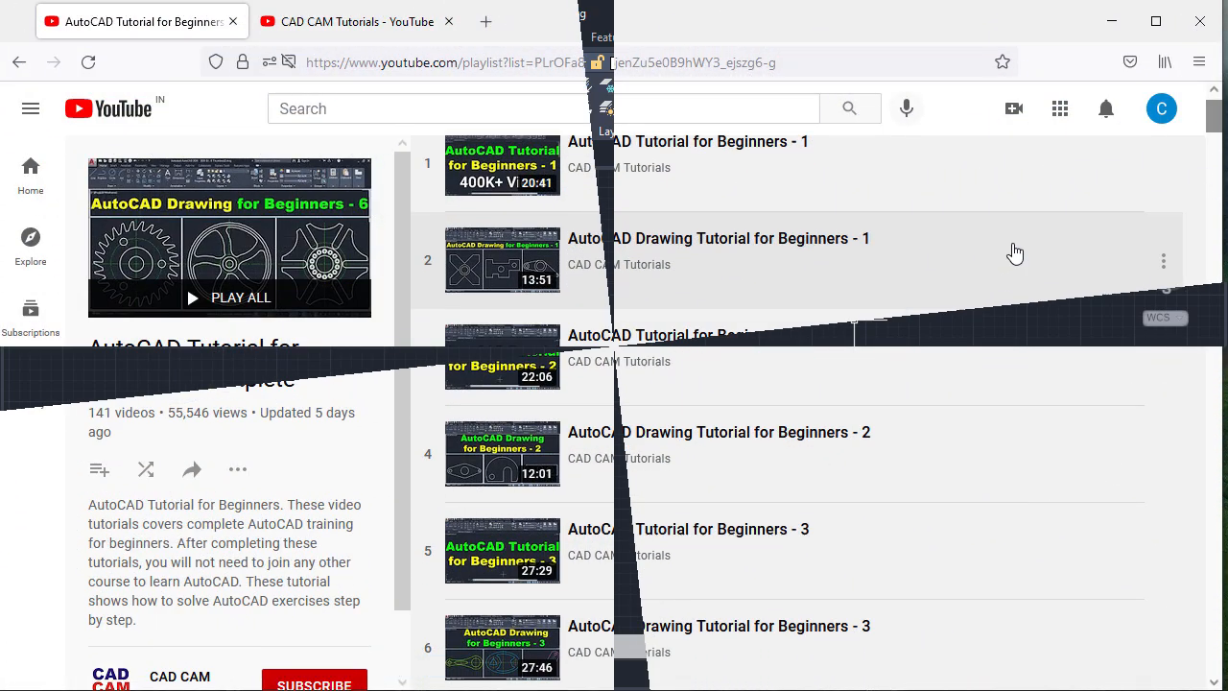
# Step: Look through the videos in the AutoCAD Tutorial for Beginners Complete playlist on YouTube
pyautogui.scroll(-3, 1014, 253)
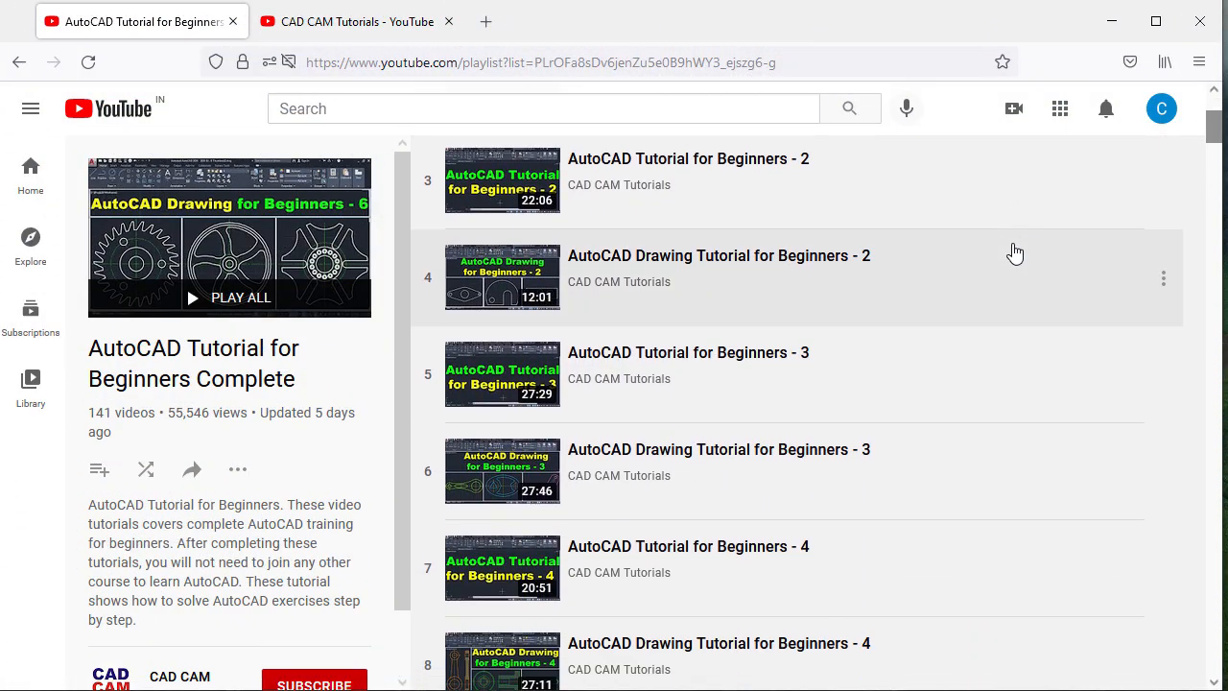
pyautogui.scroll(-3, 1015, 252)
pyautogui.scroll(-8, 1016, 253)
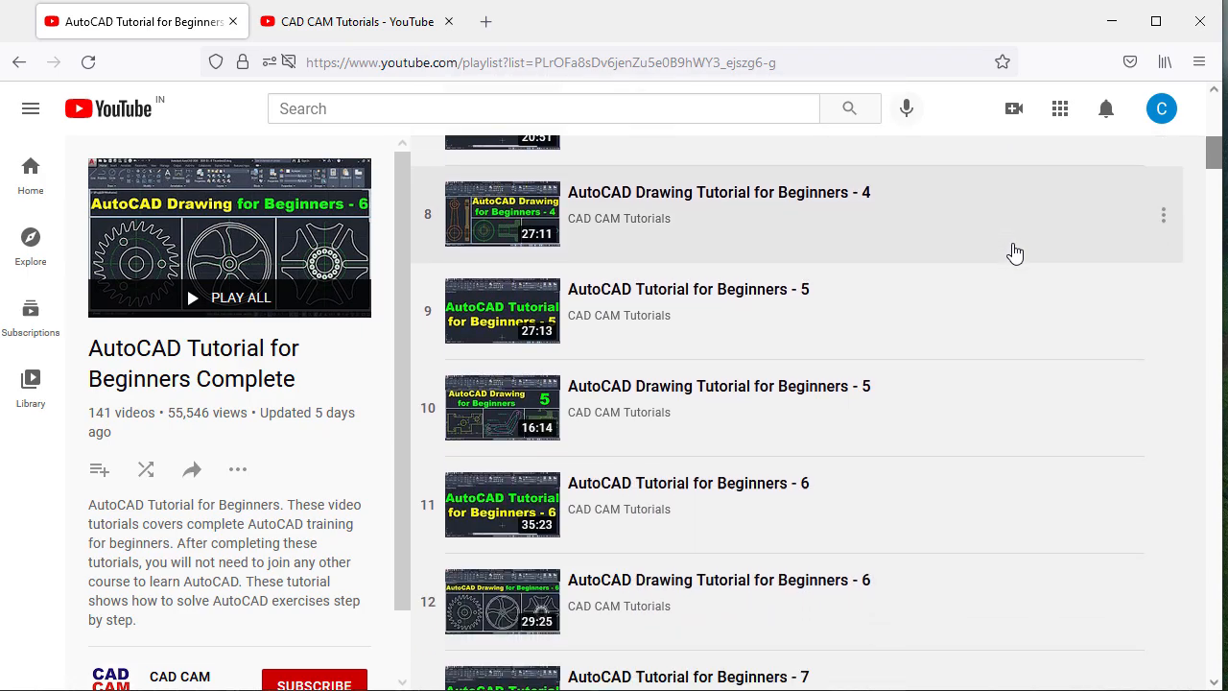
pyautogui.scroll(-8, 1015, 252)
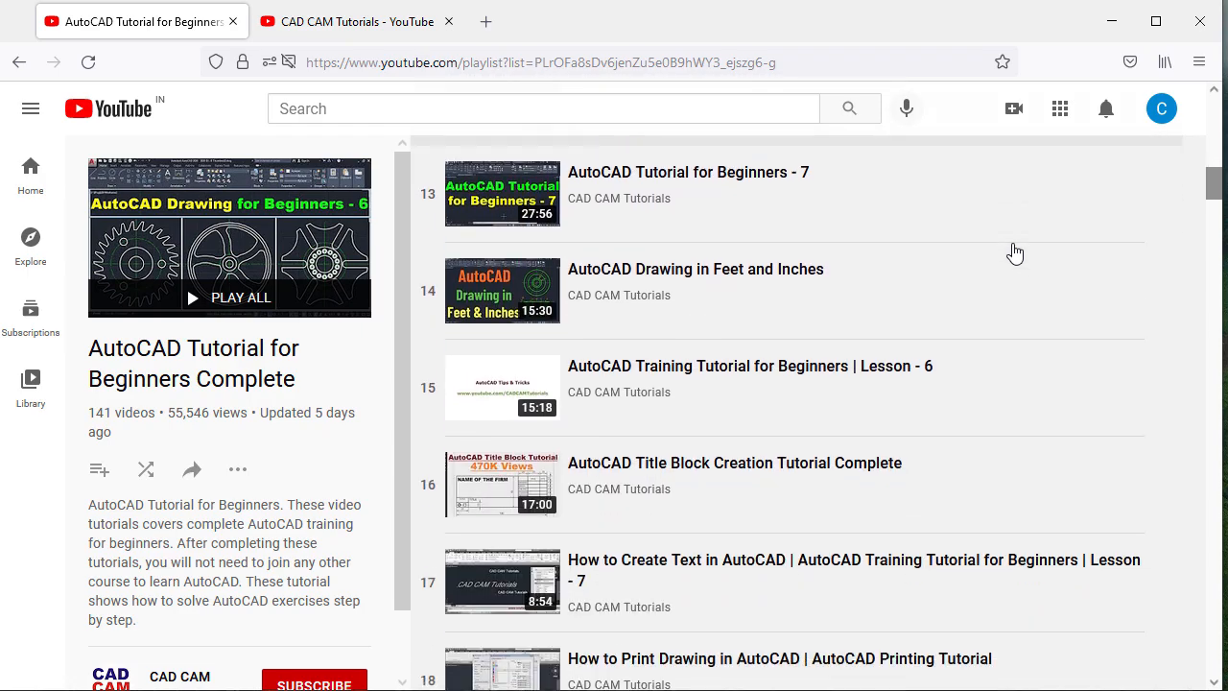
pyautogui.scroll(-8, 1016, 252)
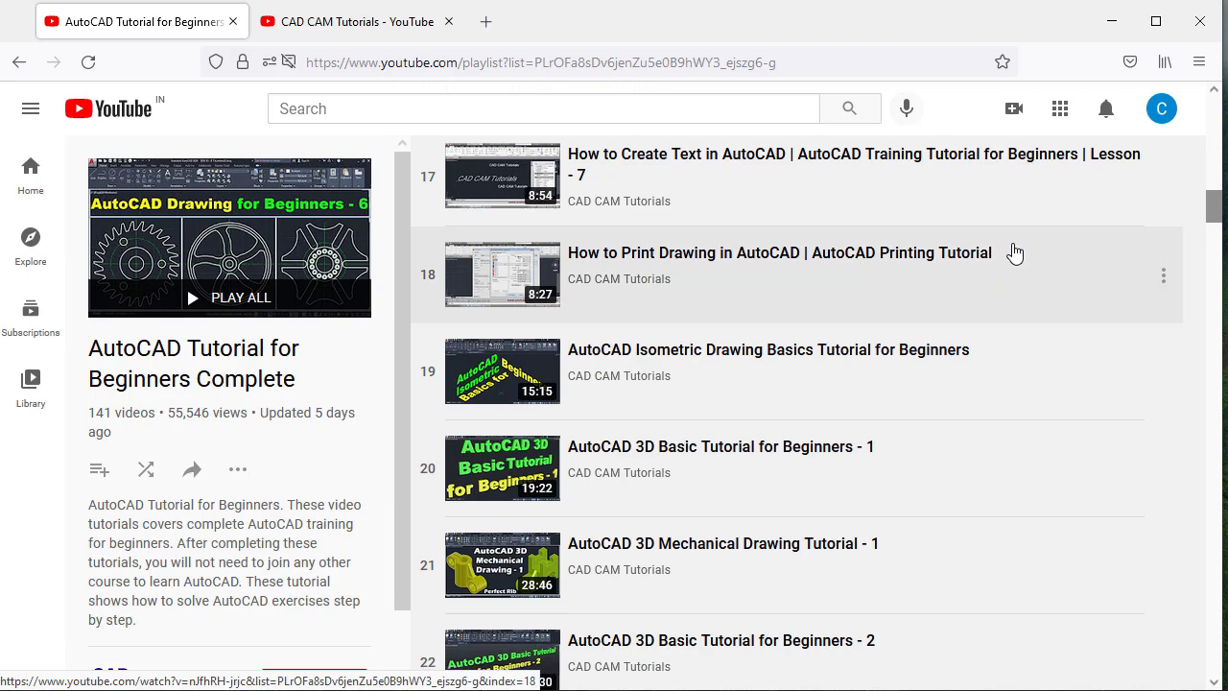
pyautogui.scroll(-2, 1016, 252)
# Step: Switch to the CAD CAM Tutorials channel page and look through its uploaded videos
pyautogui.hotkey('ctrl', 'Tab')
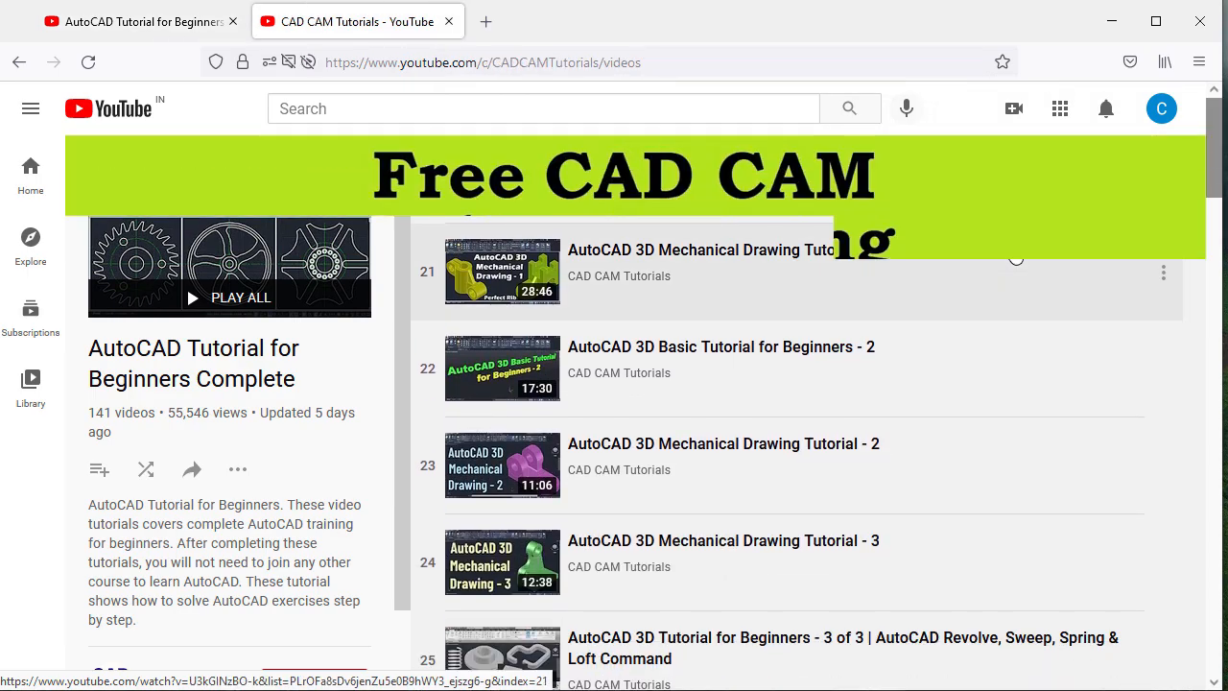
pyautogui.scroll(-5, 839, 492)
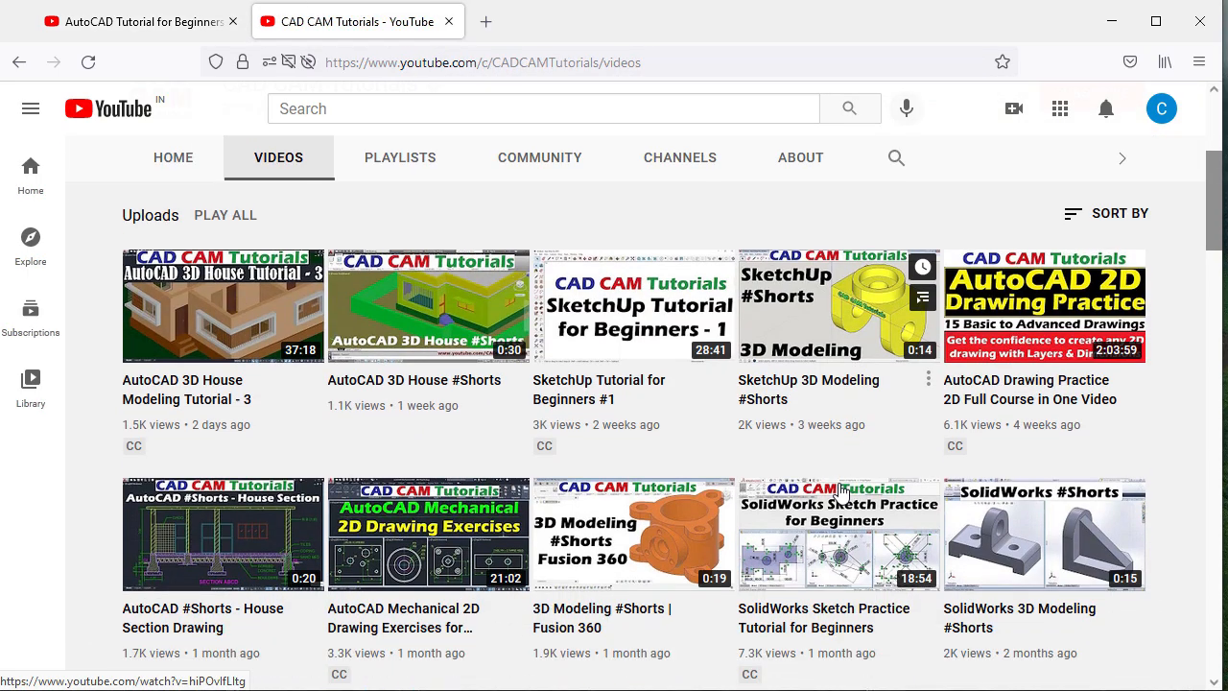
pyautogui.scroll(-6, 840, 491)
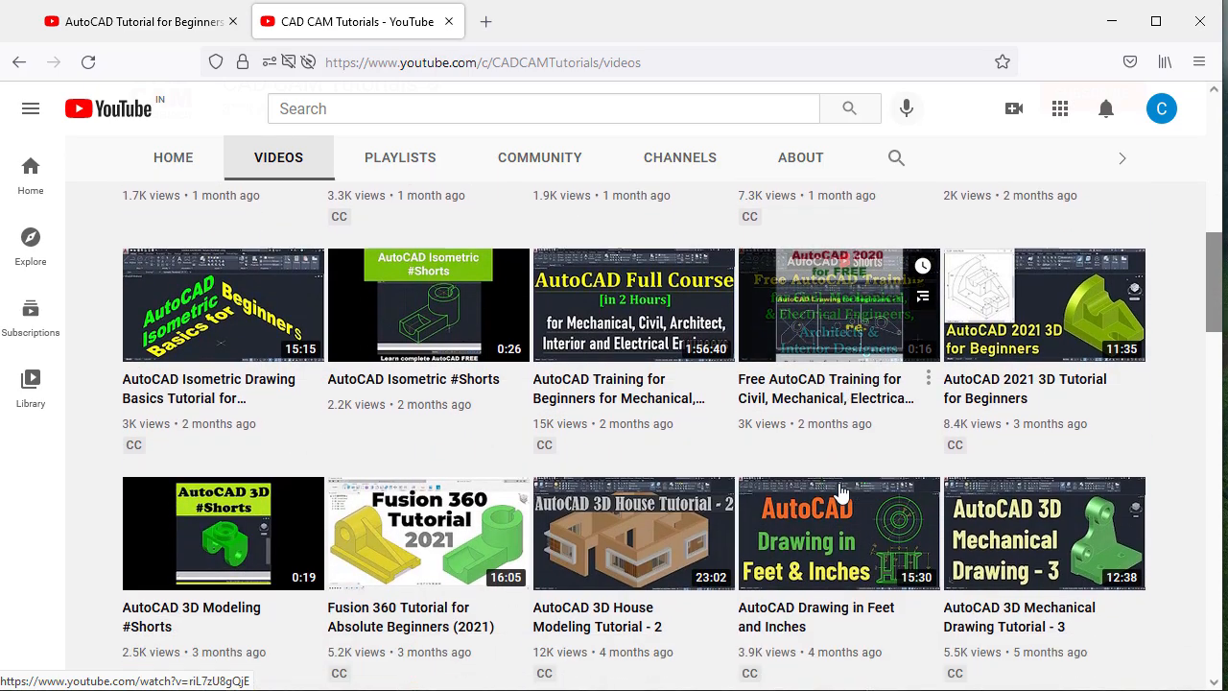
pyautogui.scroll(-5, 841, 492)
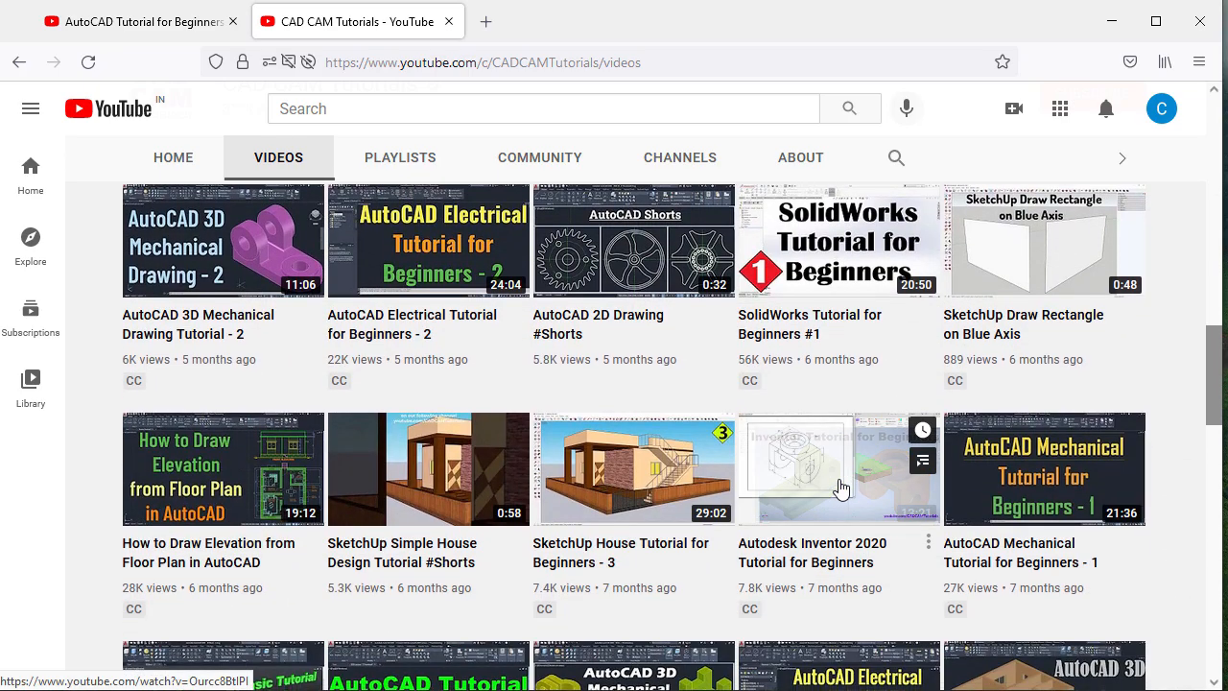
pyautogui.scroll(16, 840, 491)
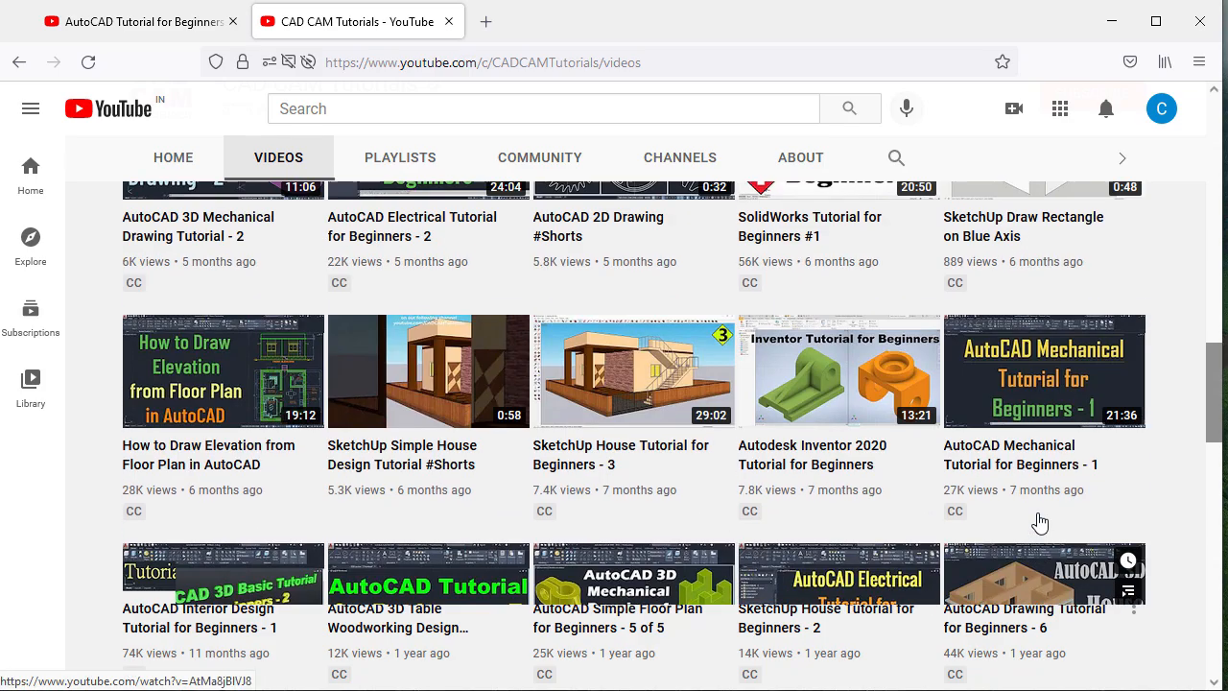
pyautogui.scroll(2, 1029, 516)
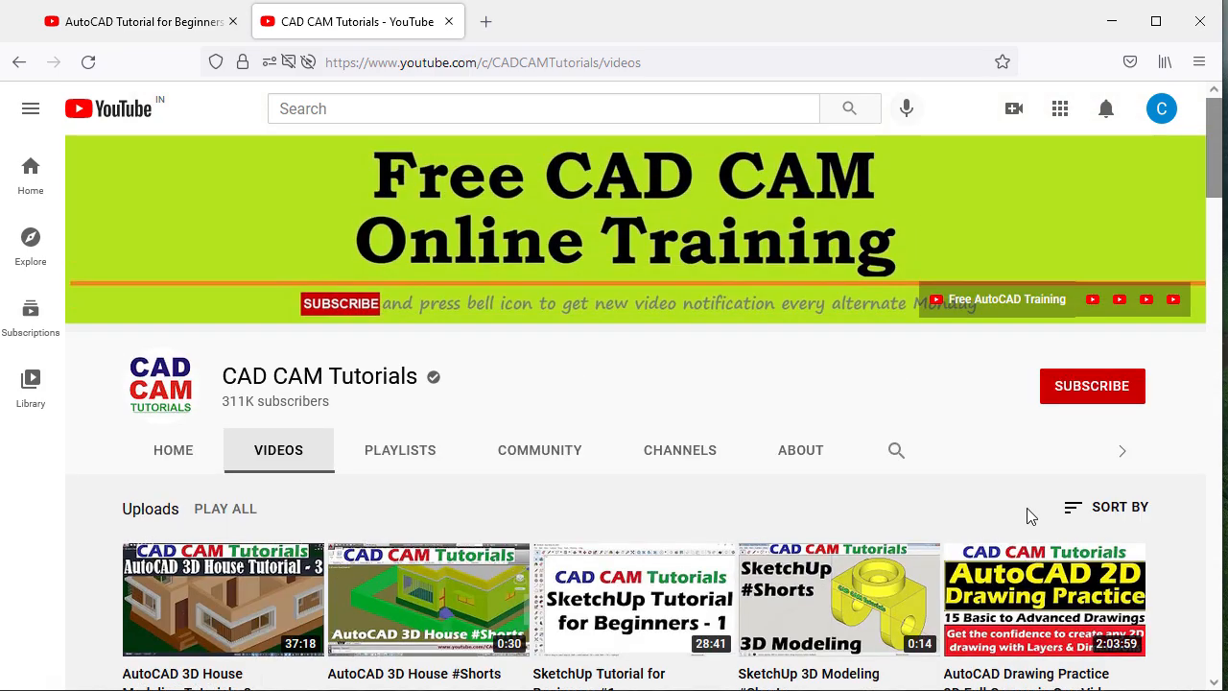
# Step: Subscribe to the CAD CAM Tutorials channel and set its notifications to All
pyautogui.click(1095, 403)
pyautogui.click(1128, 389)
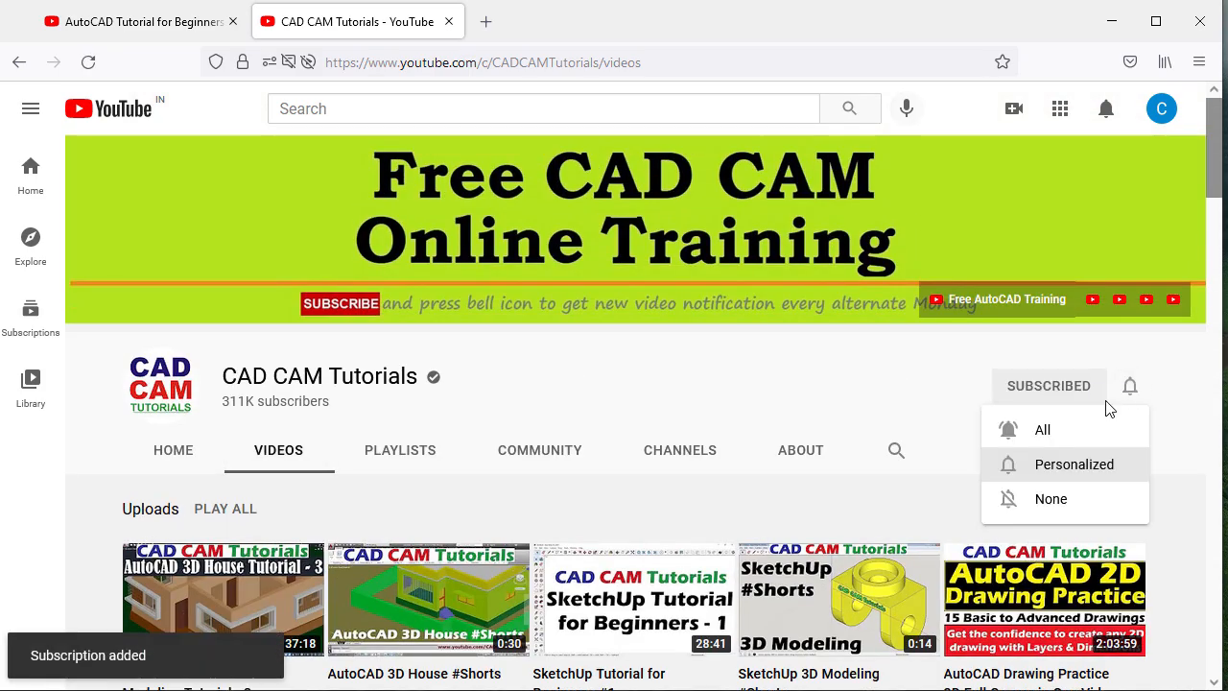
pyautogui.click(1045, 431)
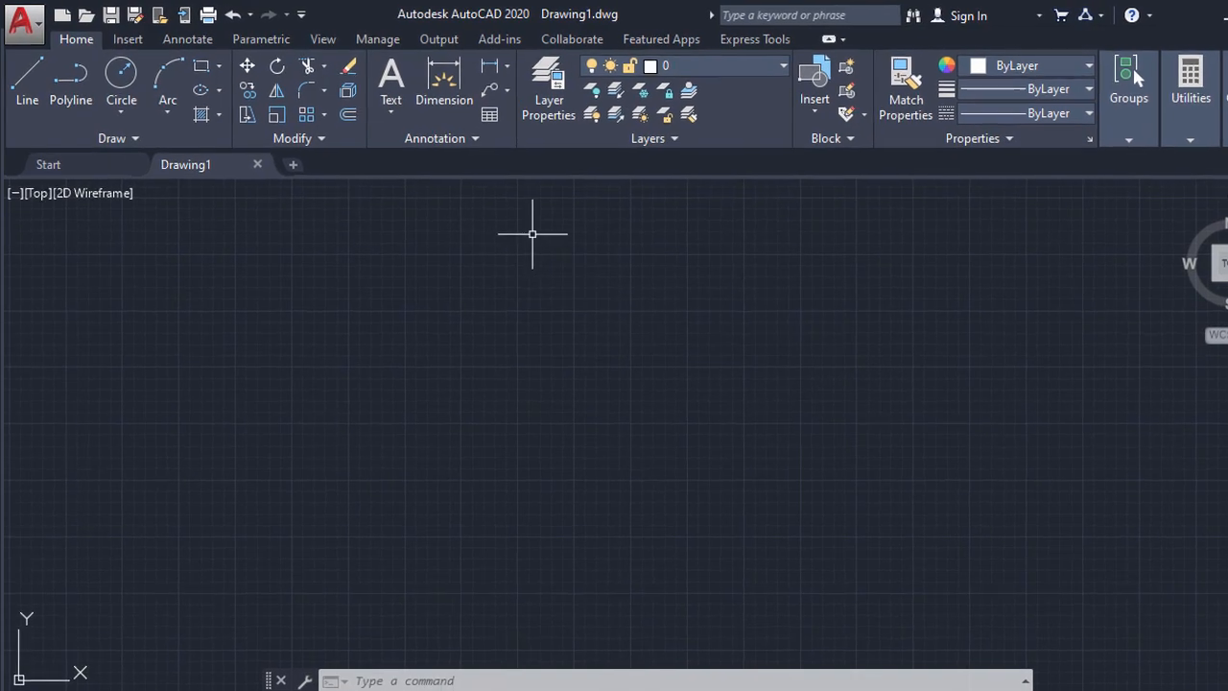
# Step: Open the Text Style settings in AutoCAD for the Standard text style
pyautogui.click(404, 131)
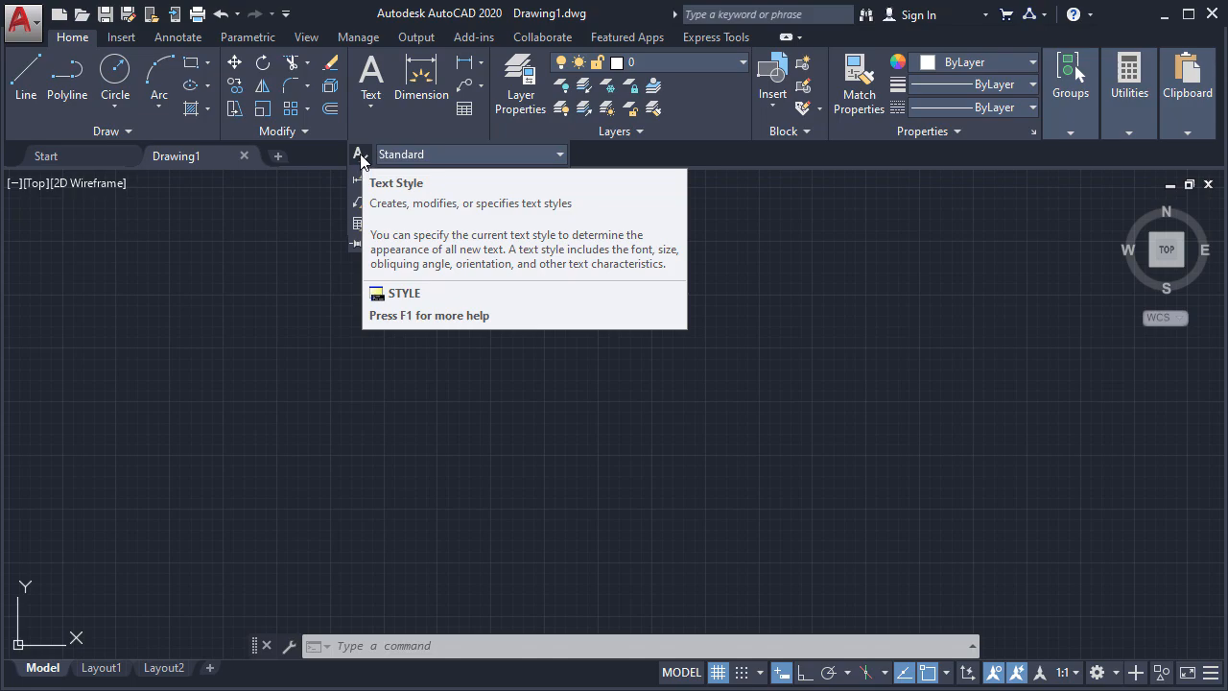
pyautogui.click(359, 161)
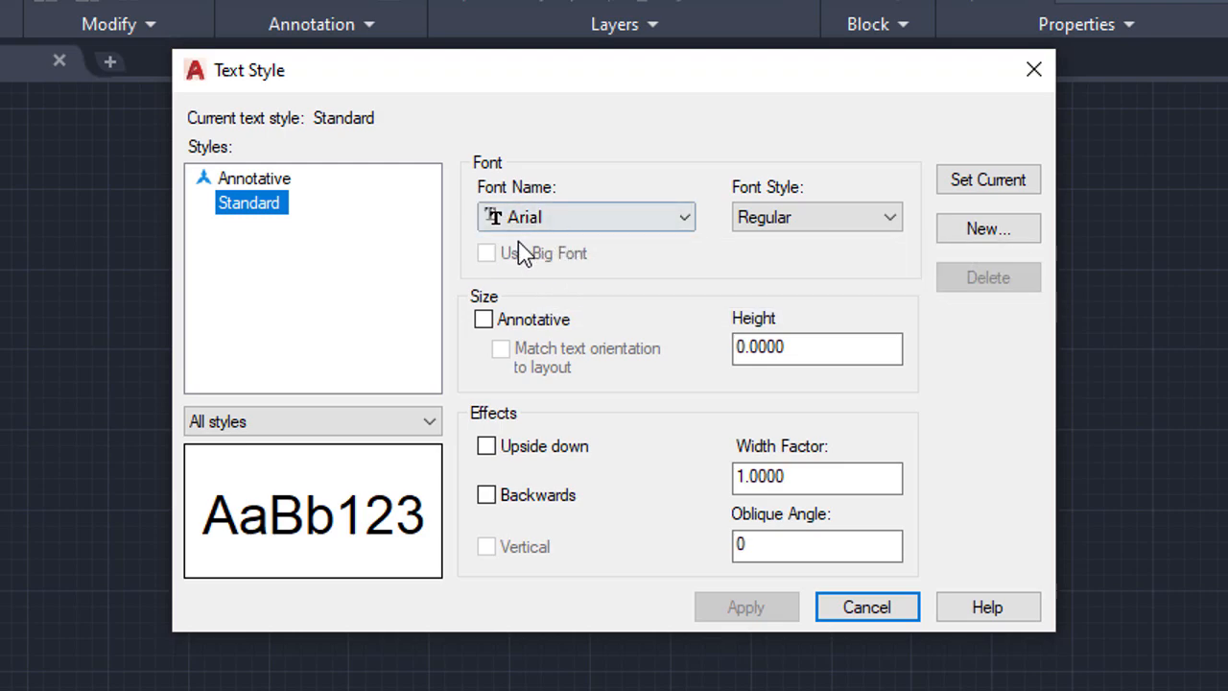
# Step: Preview the Standard text style in the Bahnschrift Light font, and set the font back to Arial
pyautogui.click(619, 221)
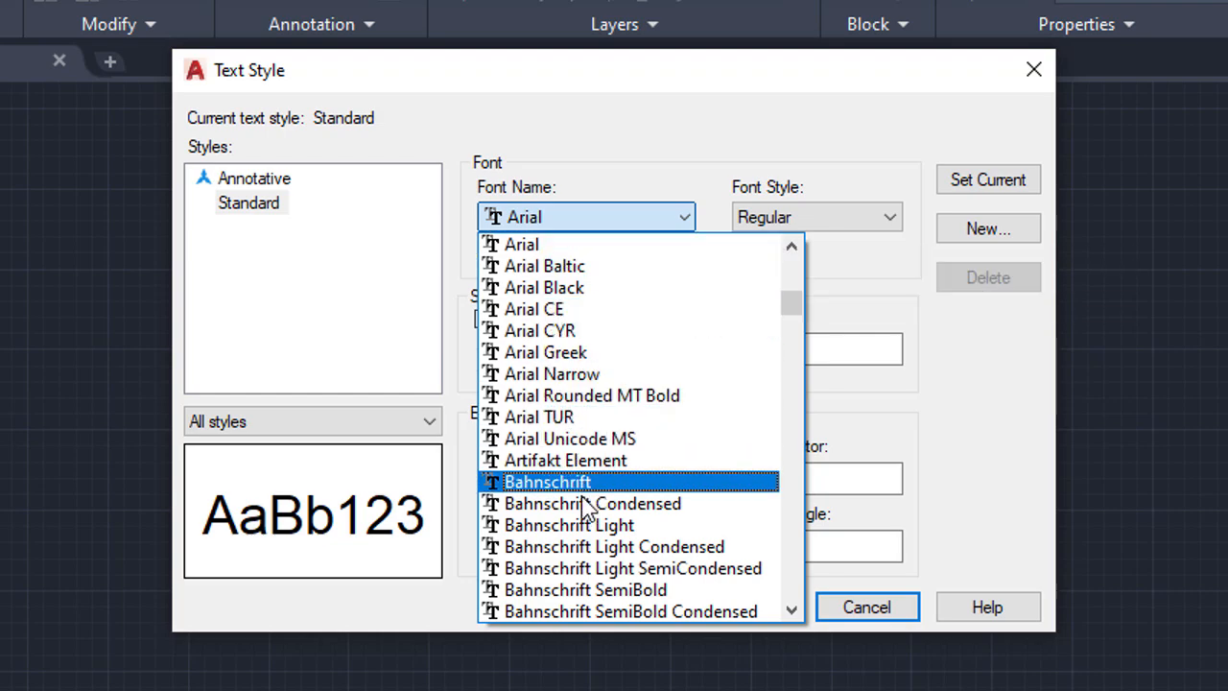
pyautogui.click(576, 525)
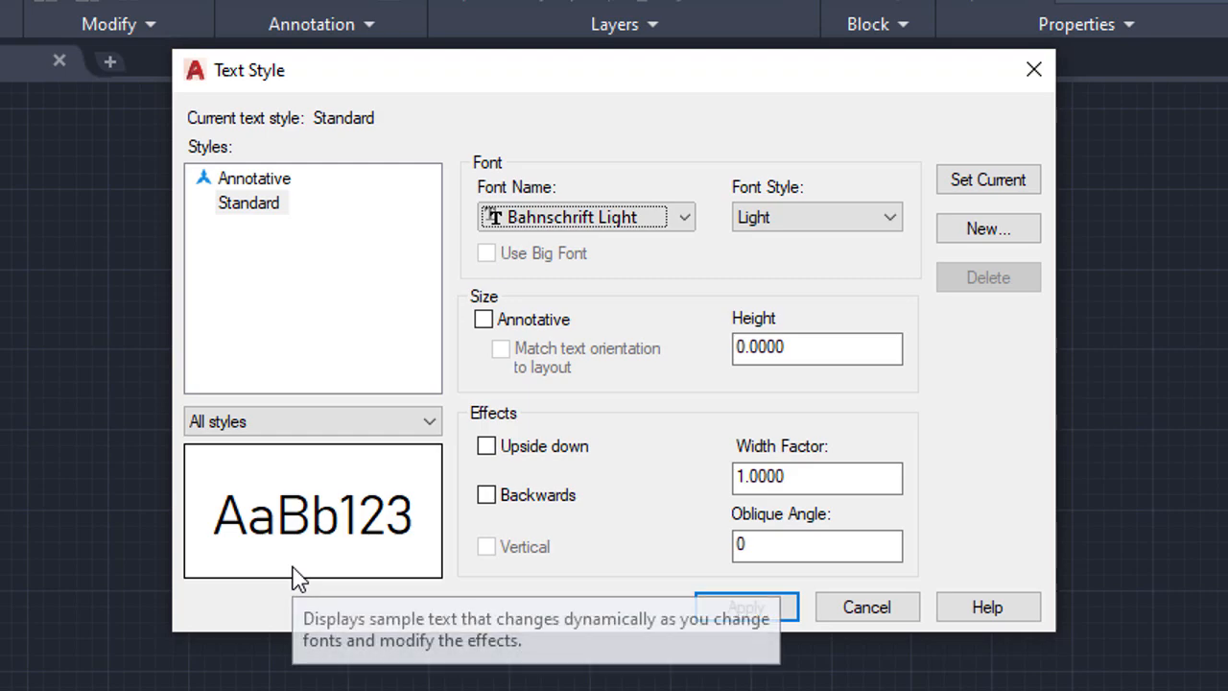
pyautogui.click(685, 218)
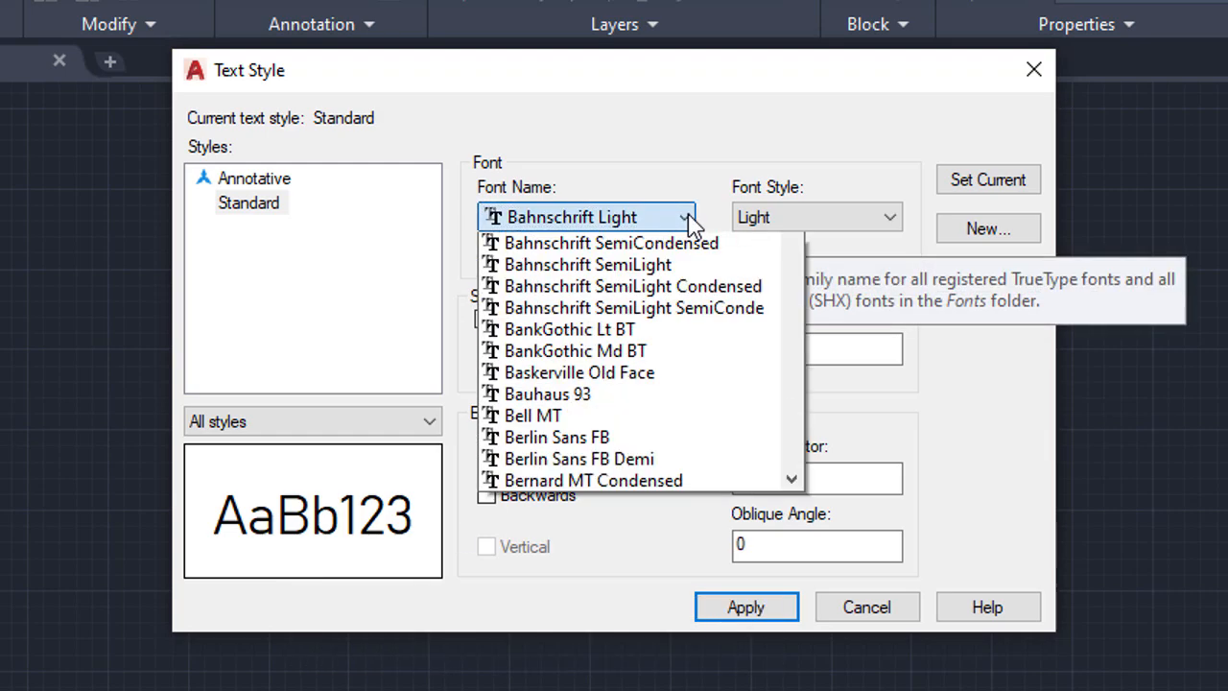
pyautogui.scroll(3, 591, 332)
pyautogui.scroll(3, 592, 332)
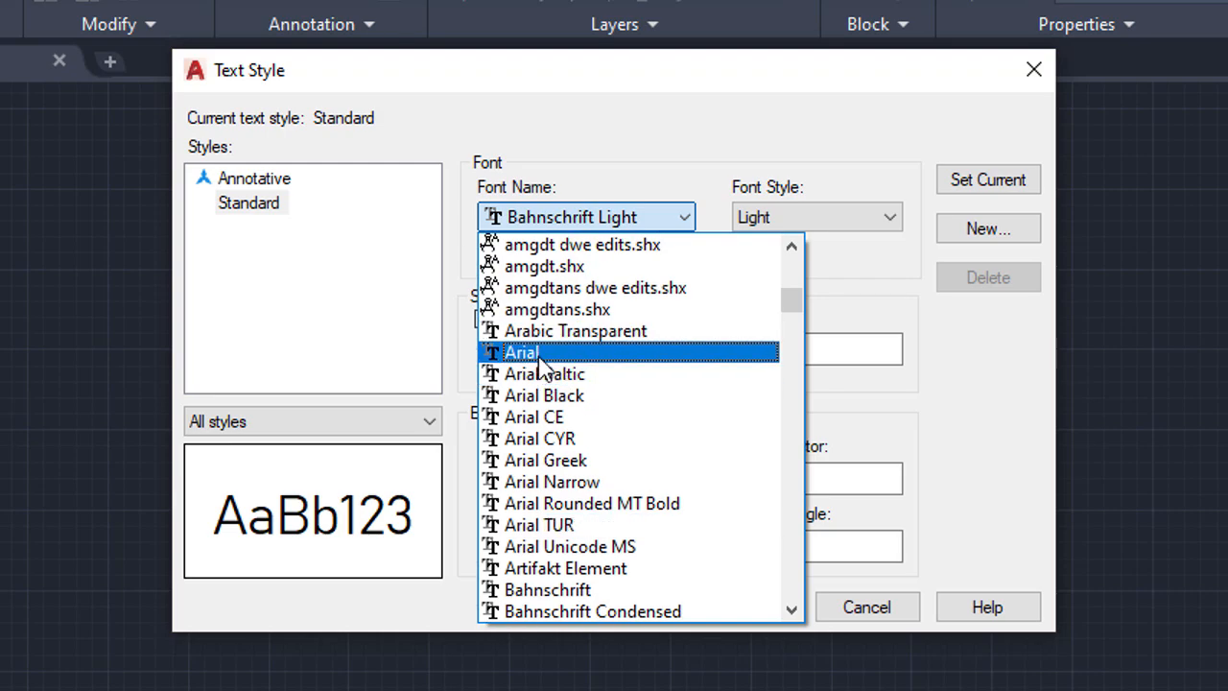
pyautogui.click(537, 353)
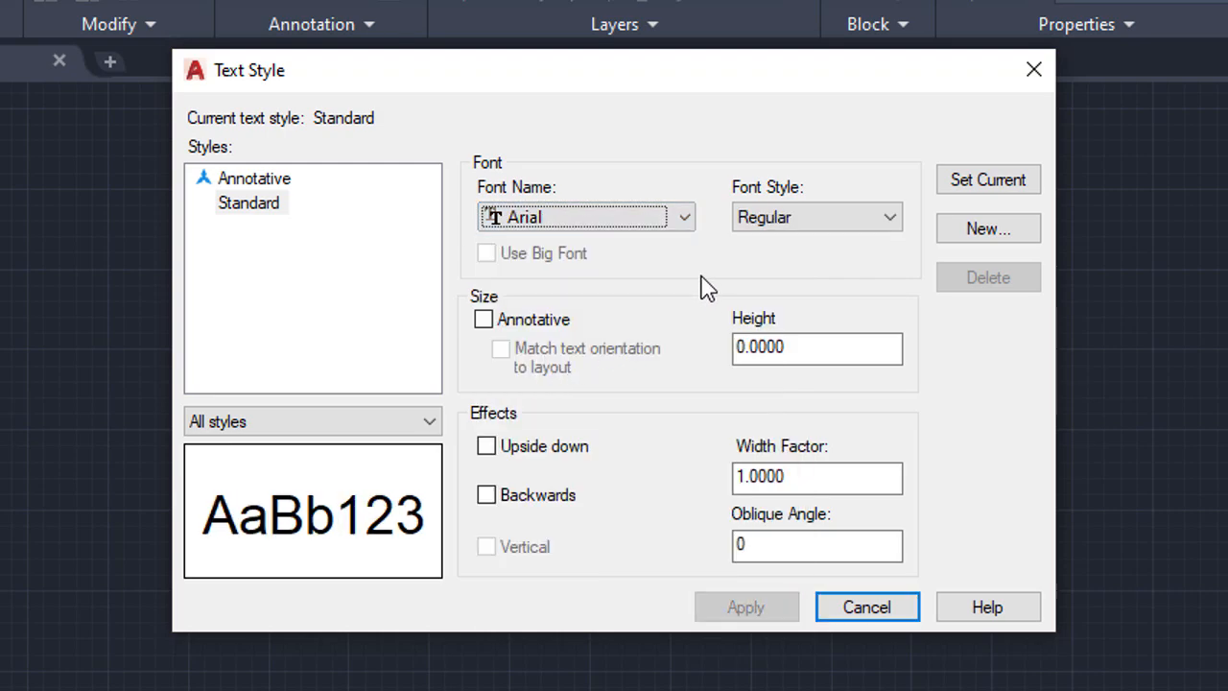
# Step: Preview the Arial font in Bold, Bold Italic and Italic, and set the font style back to Regular
pyautogui.click(834, 235)
pyautogui.click(821, 244)
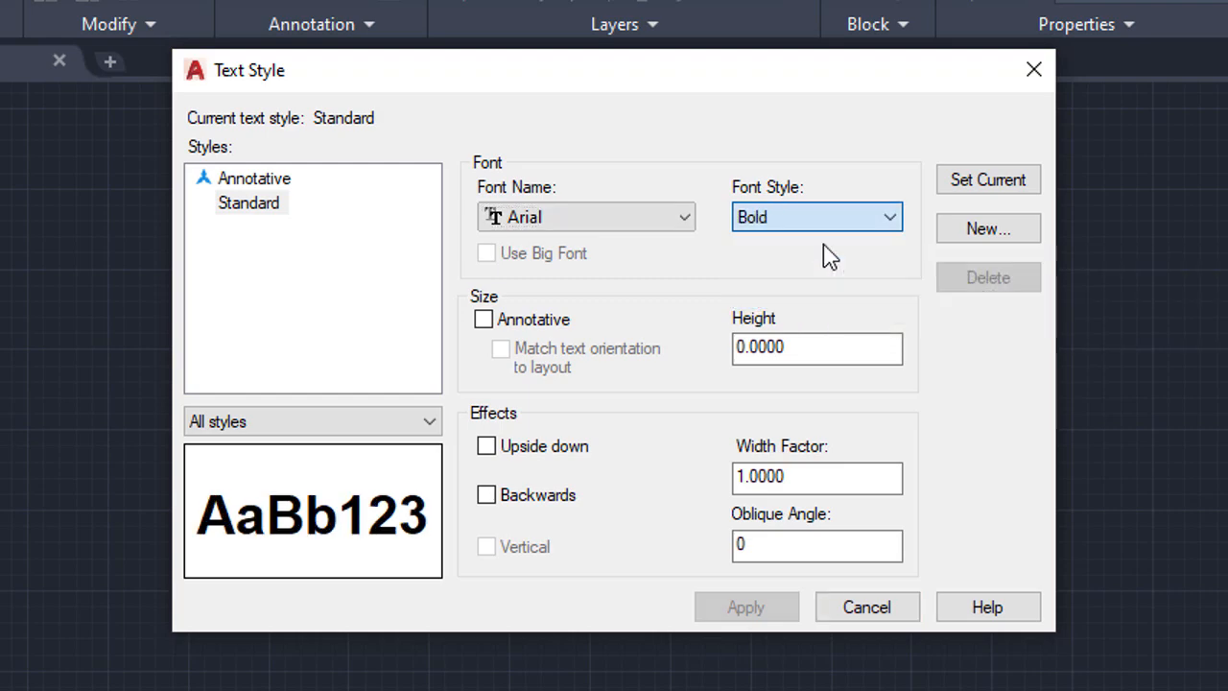
pyautogui.click(795, 225)
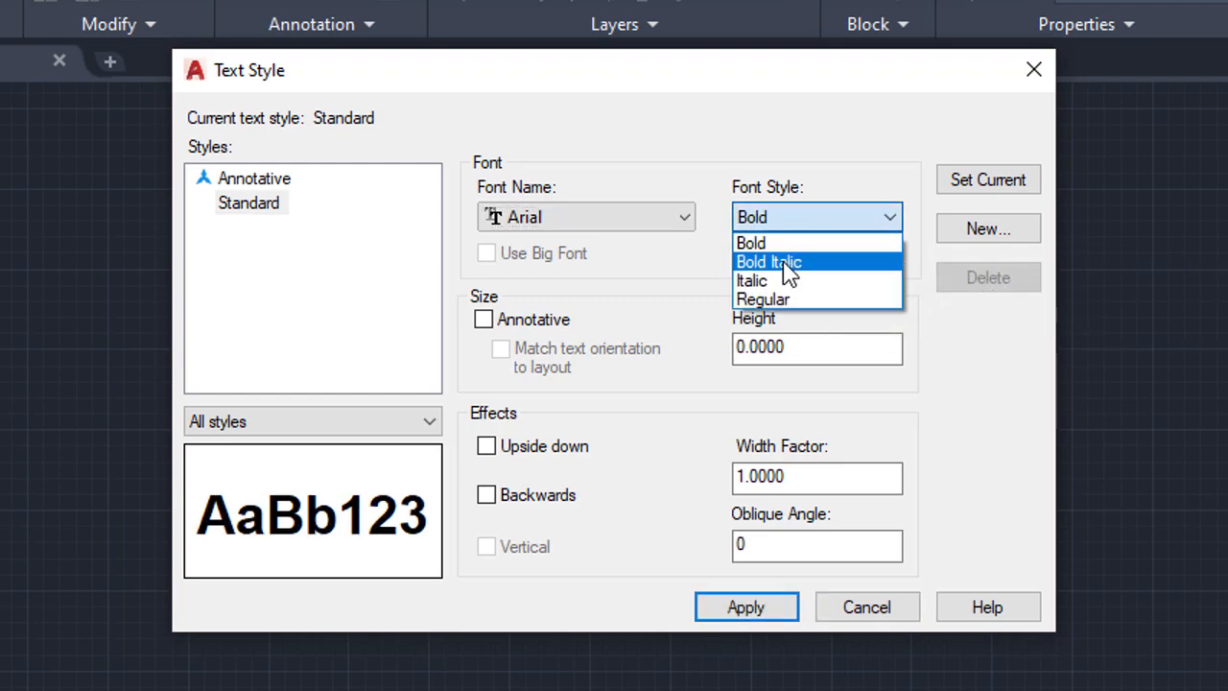
pyautogui.click(785, 262)
pyautogui.click(787, 223)
pyautogui.click(787, 279)
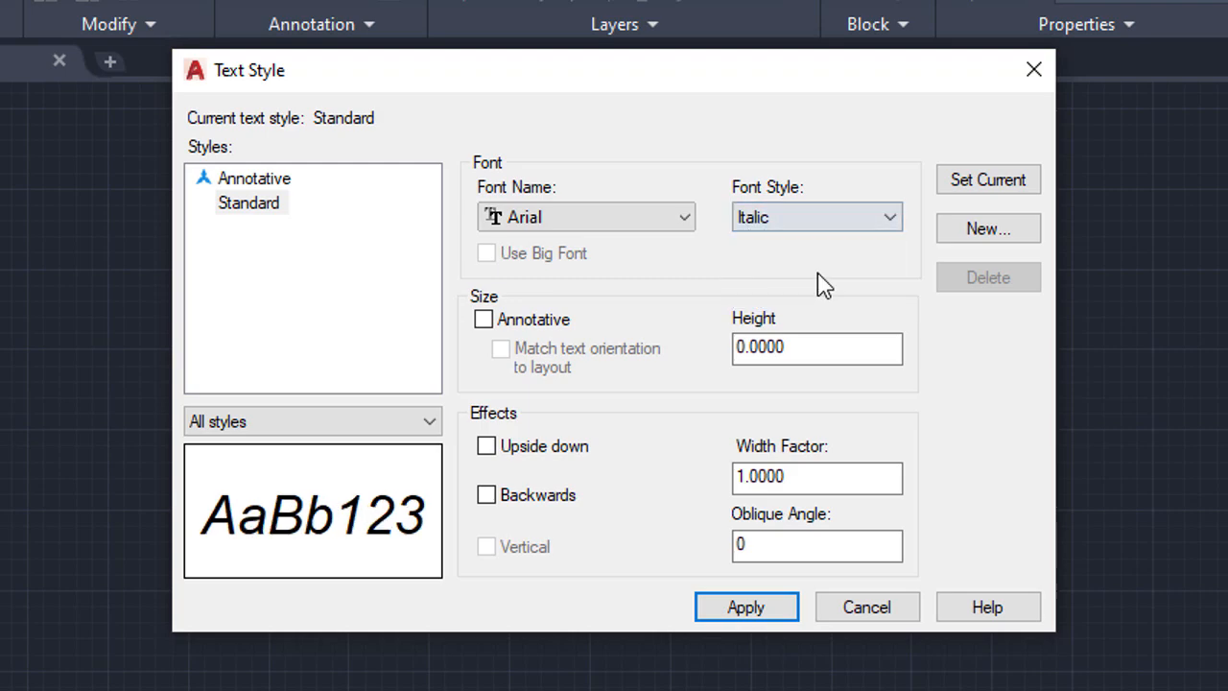
pyautogui.click(785, 229)
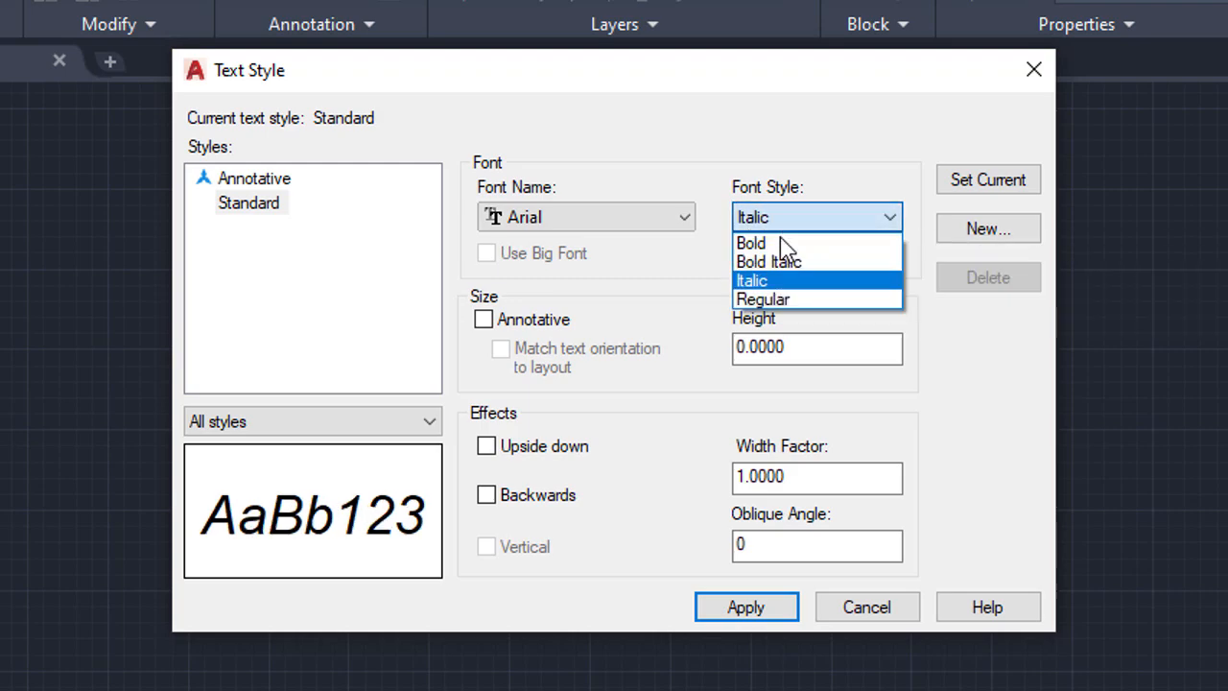
pyautogui.click(779, 301)
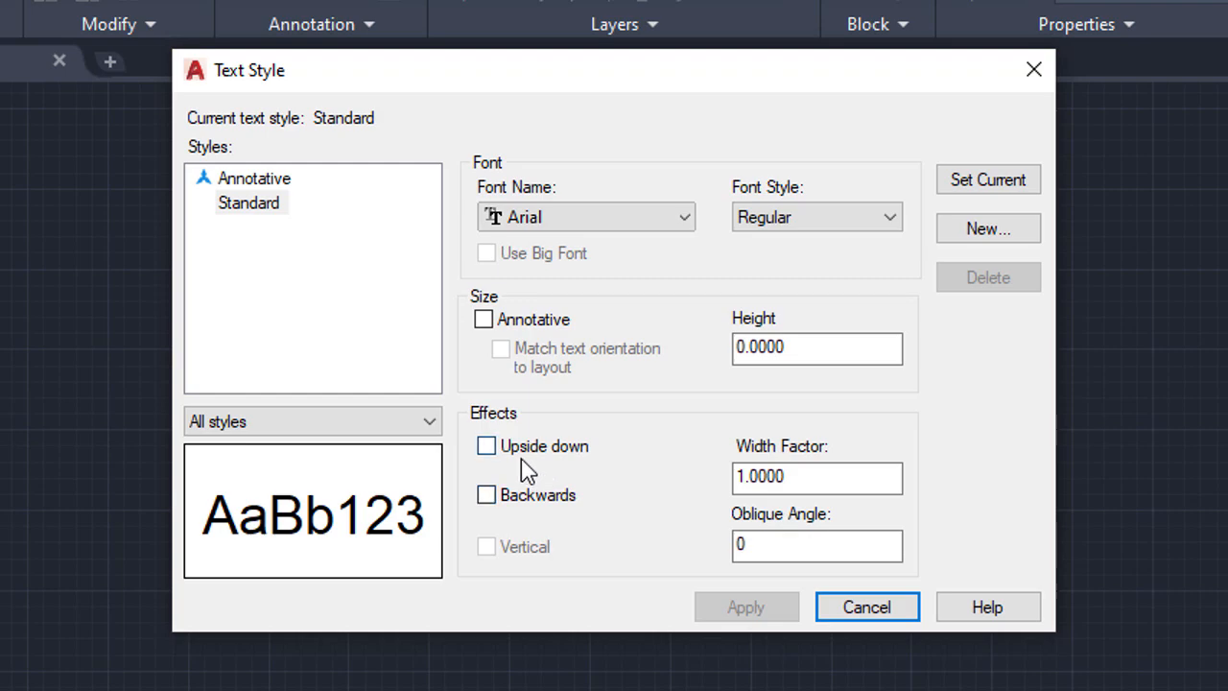
# Step: Preview the Upside down effect and the Backwards effect one at a time, turning each off again
pyautogui.click(489, 449)
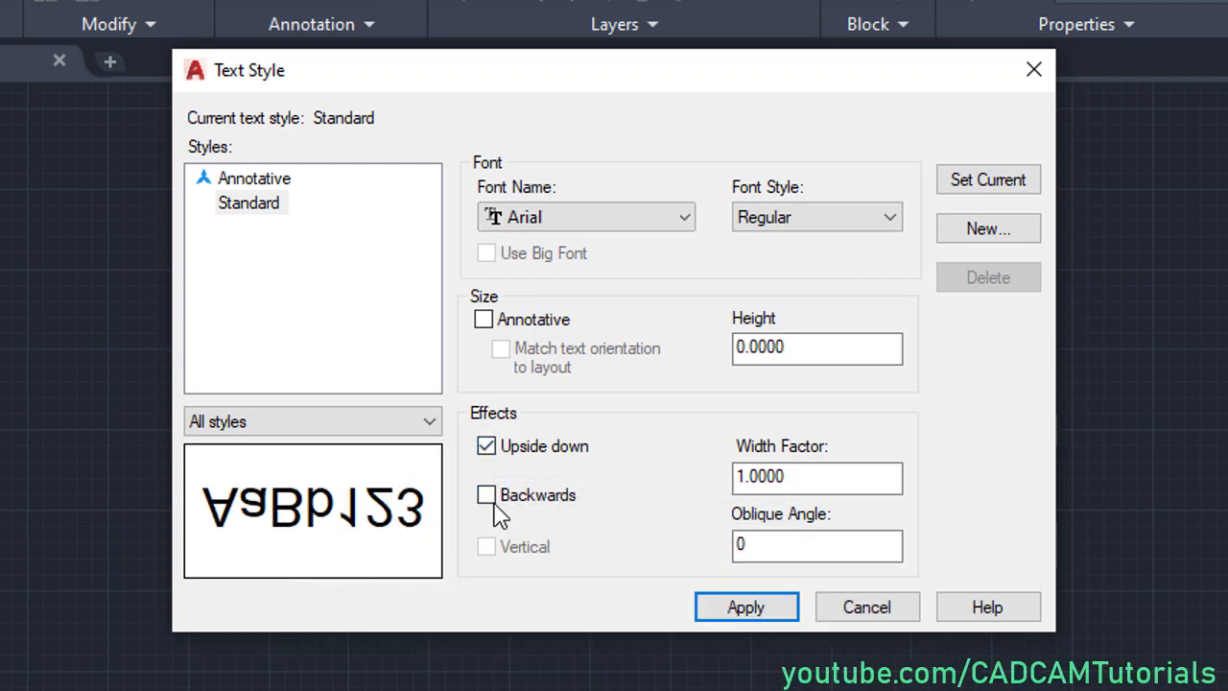
pyautogui.click(491, 448)
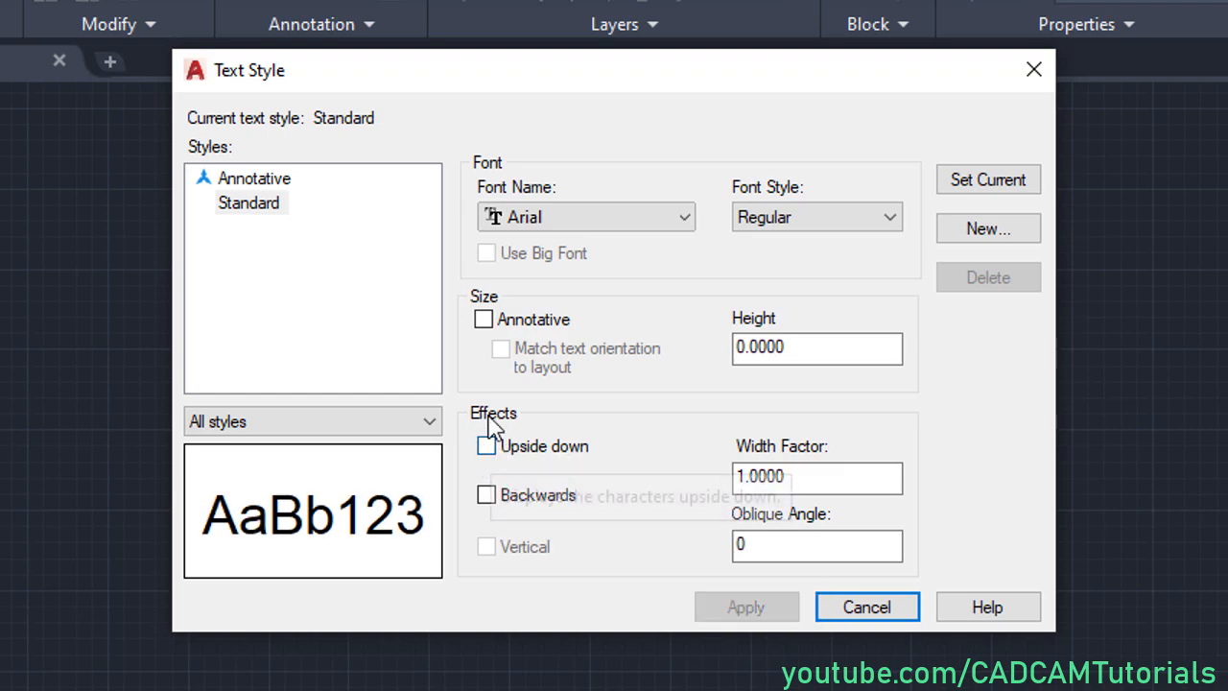
pyautogui.click(487, 495)
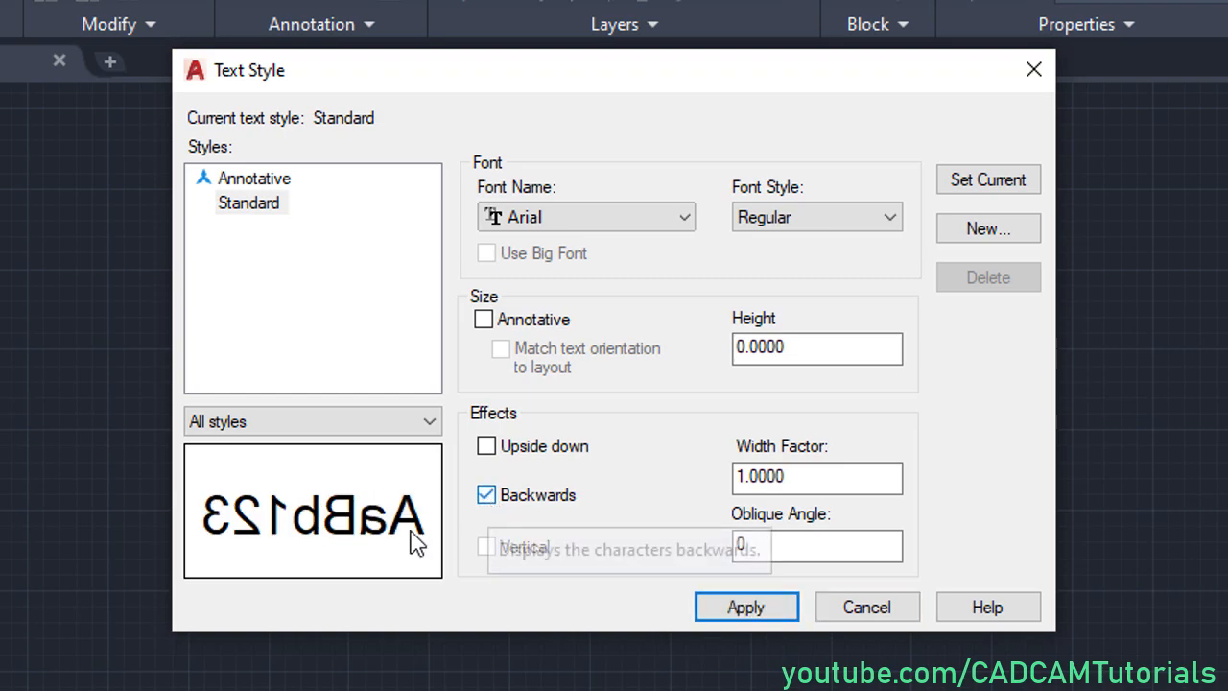
pyautogui.click(486, 495)
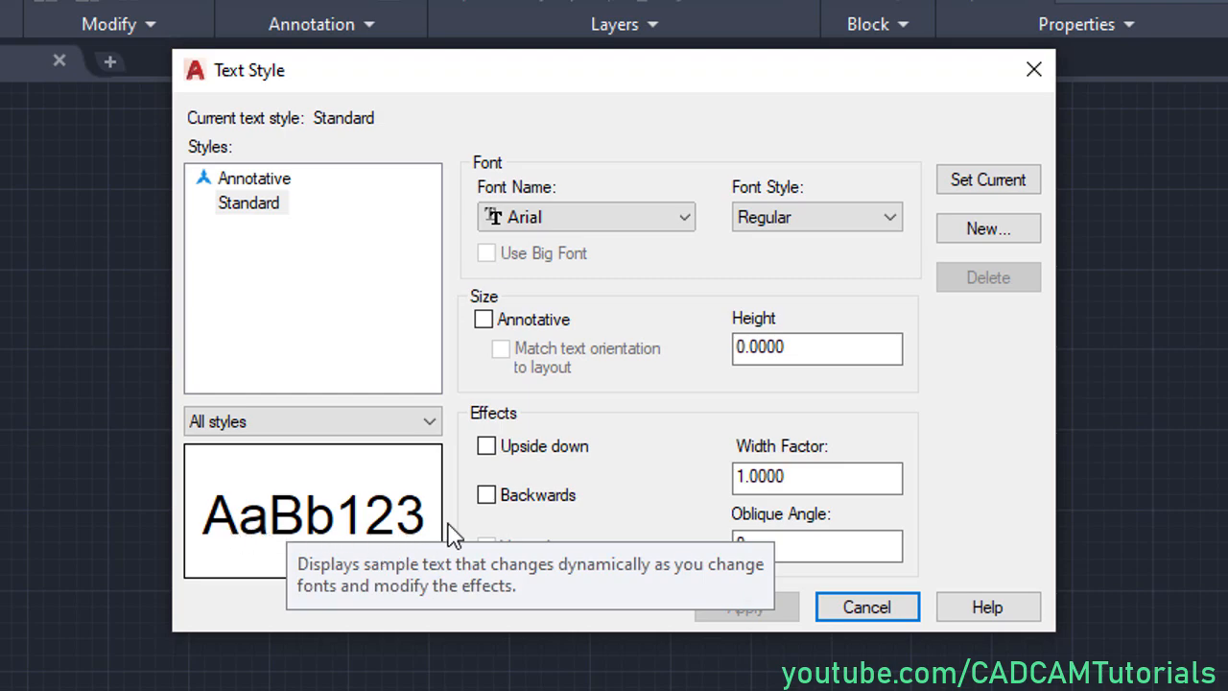
# Step: Preview the Standard text style at width factors of 0.5 and 1.5, and set the width factor back to 1
pyautogui.doubleClick(809, 477)
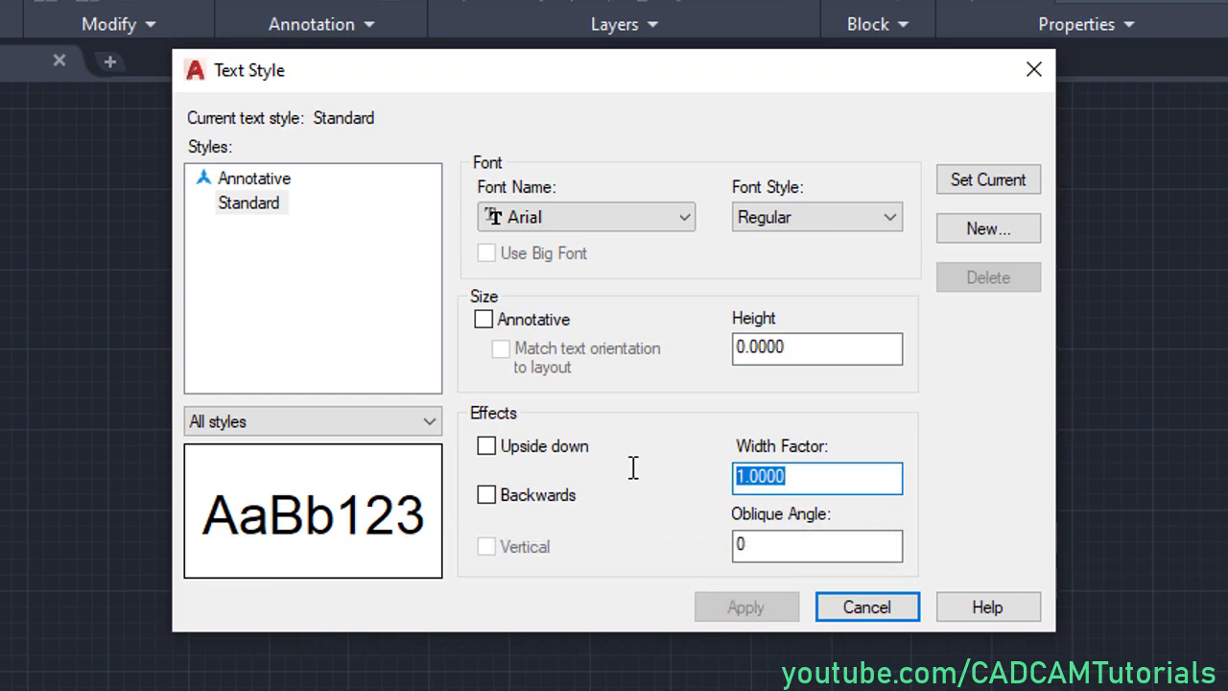
pyautogui.write('0.5')
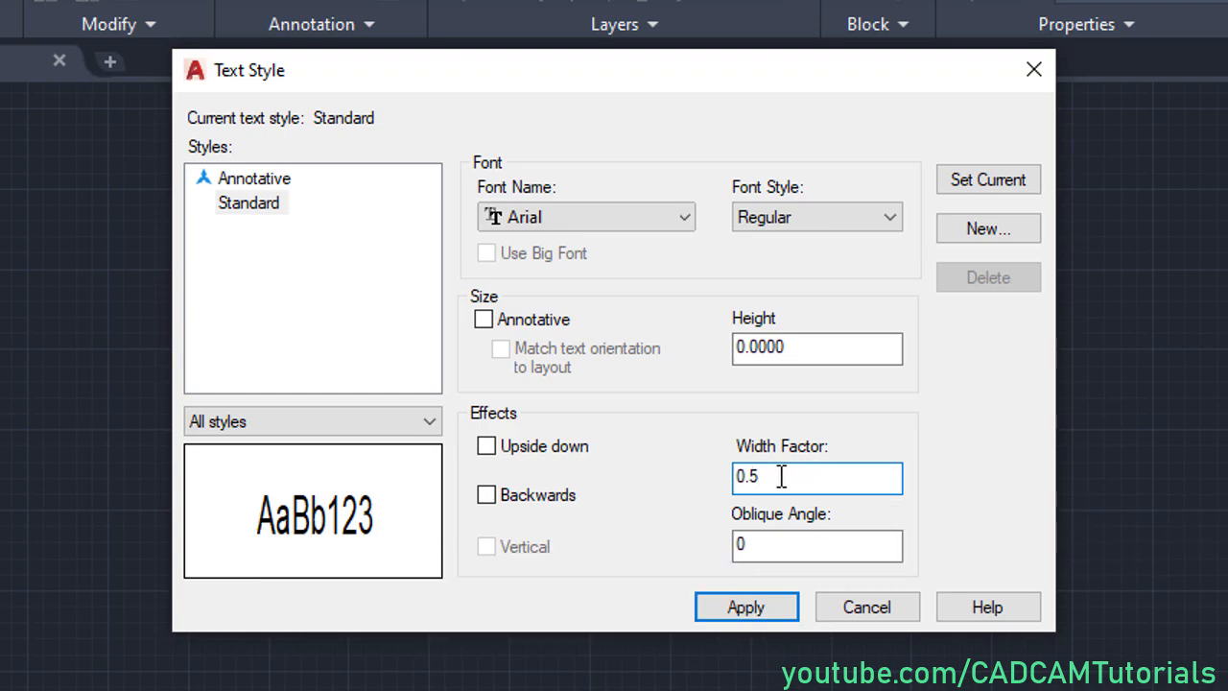
pyautogui.moveTo(783, 476); pyautogui.dragTo(639, 477)
pyautogui.write('1')
pyautogui.press('Return')
pyautogui.write('.')
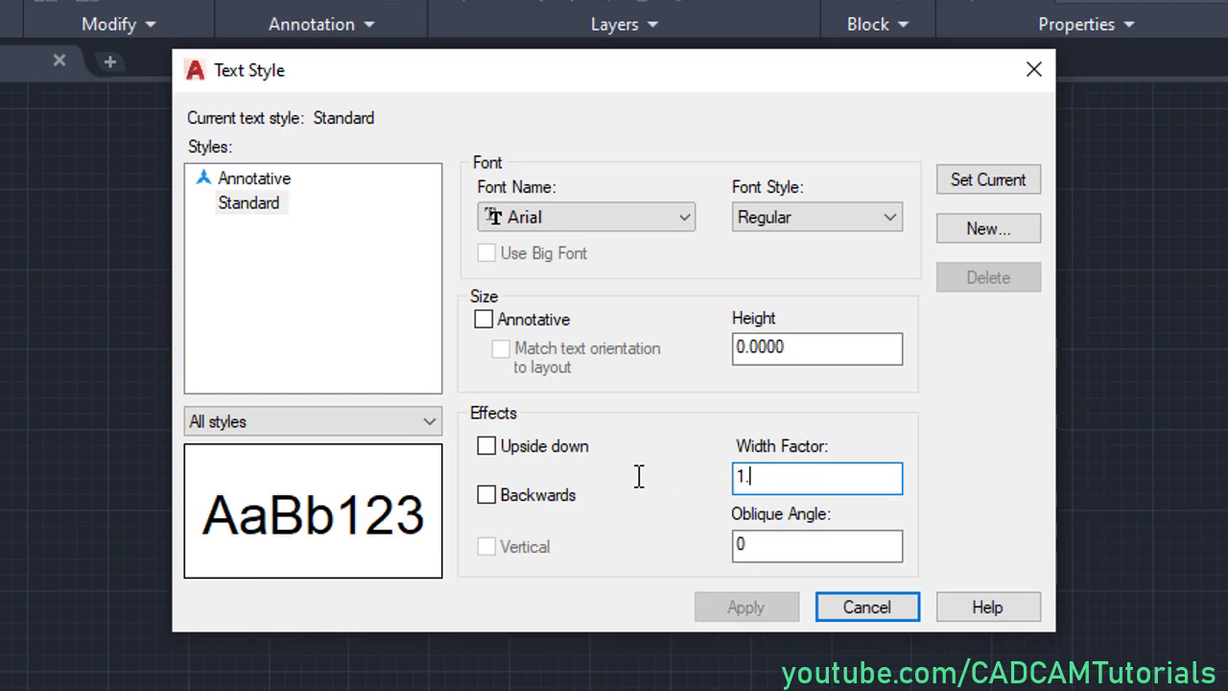
pyautogui.write('5')
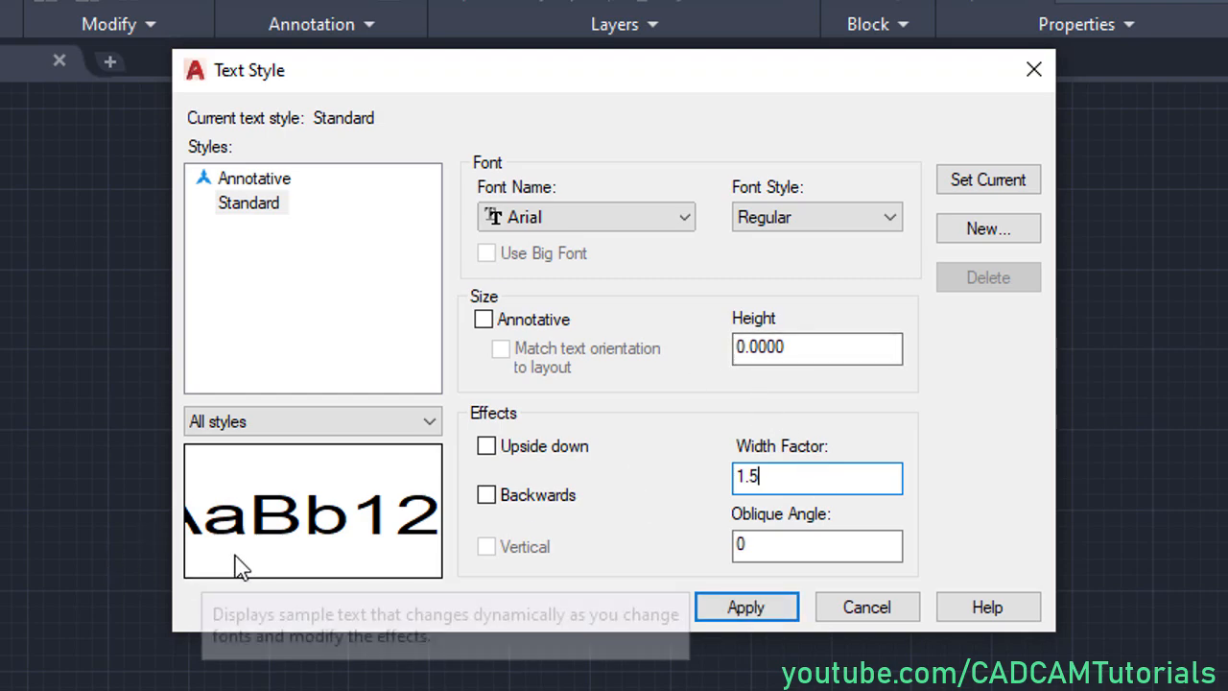
pyautogui.doubleClick(804, 472)
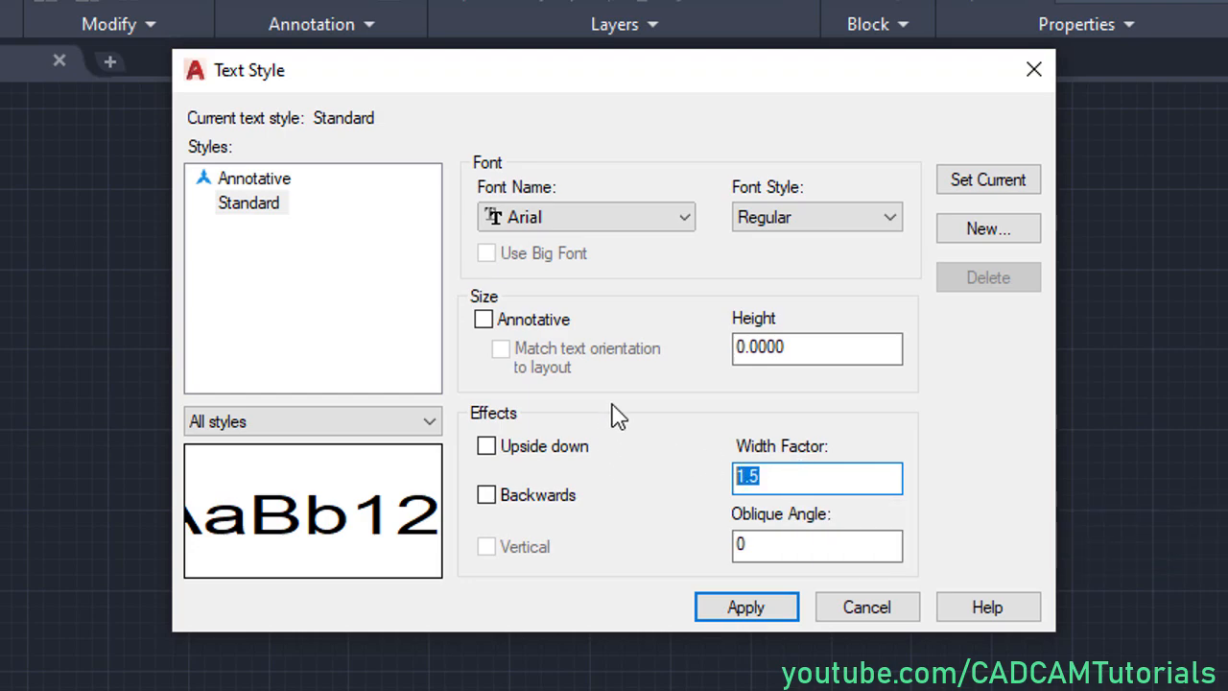
pyautogui.write('1')
pyautogui.press('Return')
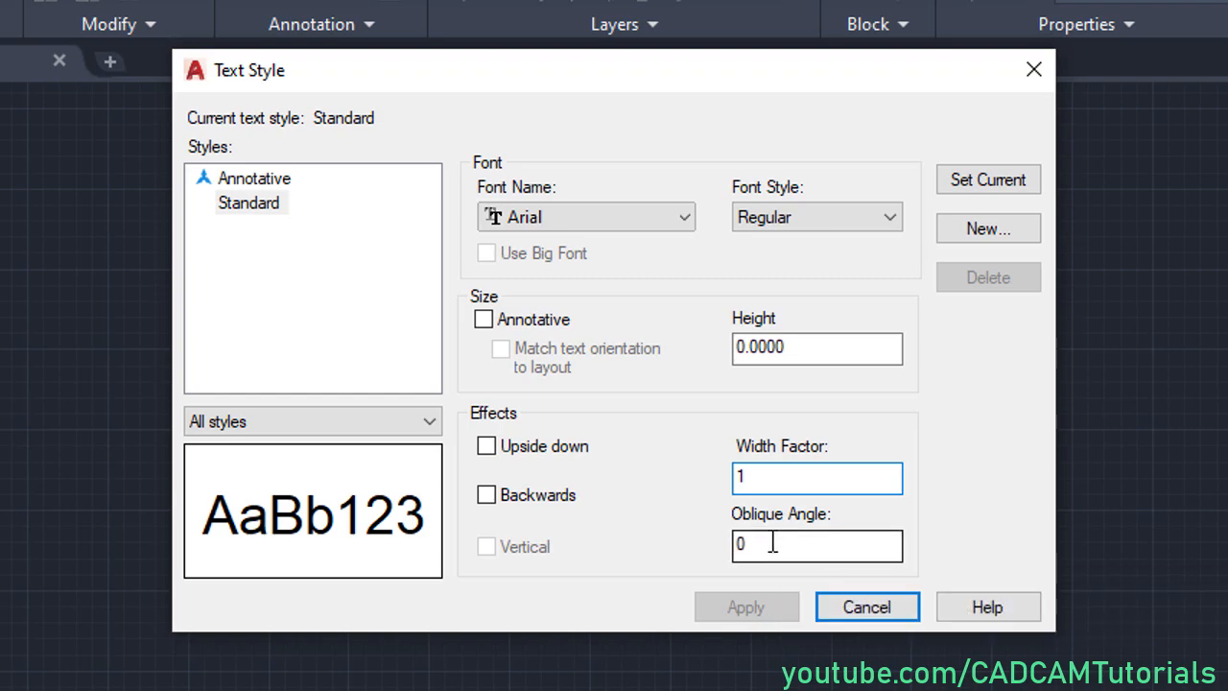
# Step: Preview the Standard text style at oblique angles of 30 and 60, and set the oblique angle back to 0
pyautogui.press('Tab')
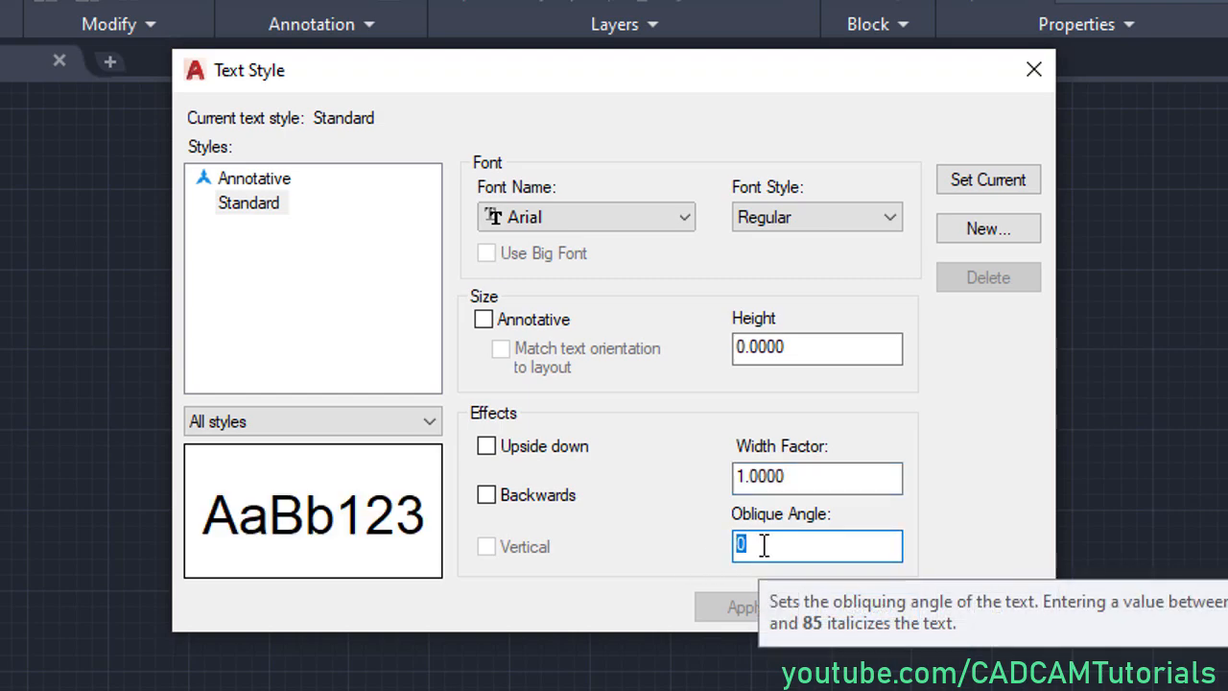
pyautogui.write('30')
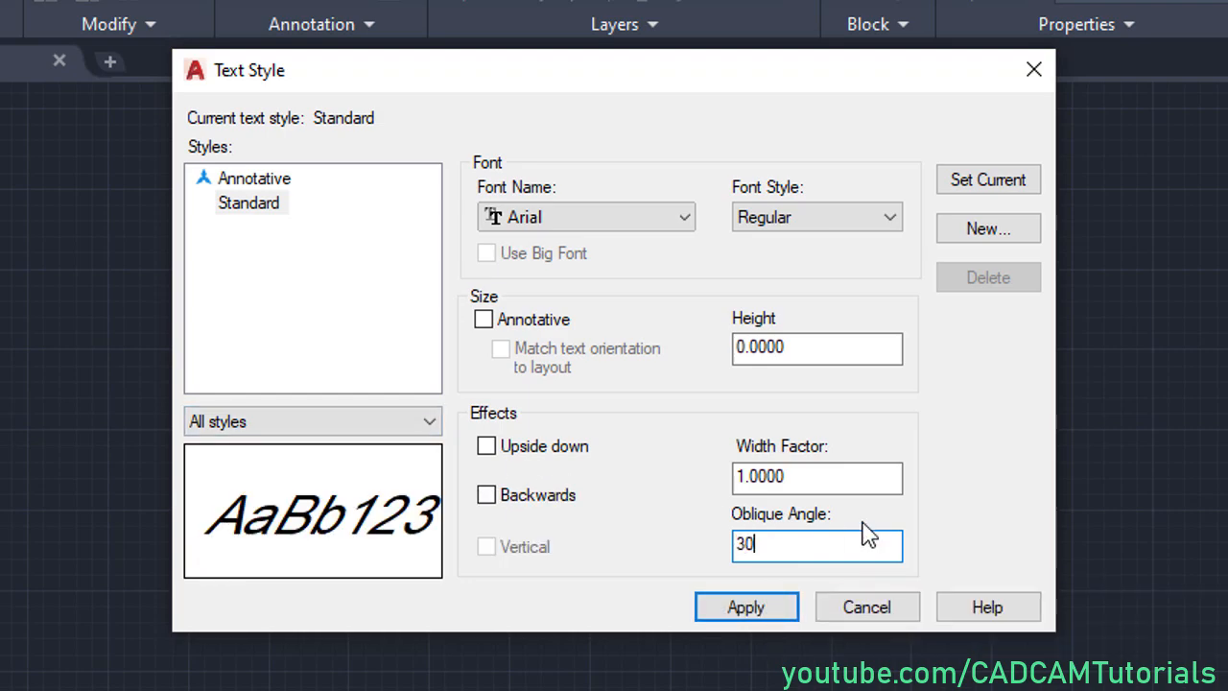
pyautogui.moveTo(792, 546); pyautogui.dragTo(704, 551)
pyautogui.write('60')
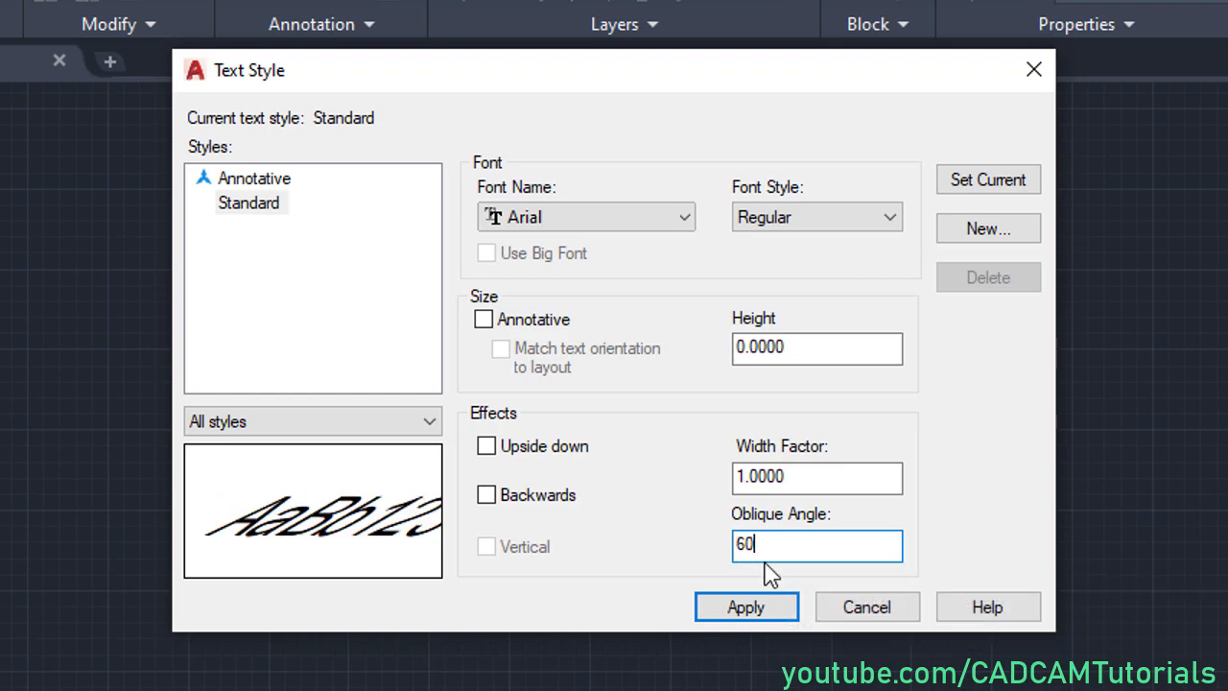
pyautogui.moveTo(796, 549); pyautogui.dragTo(668, 545)
pyautogui.write('0')
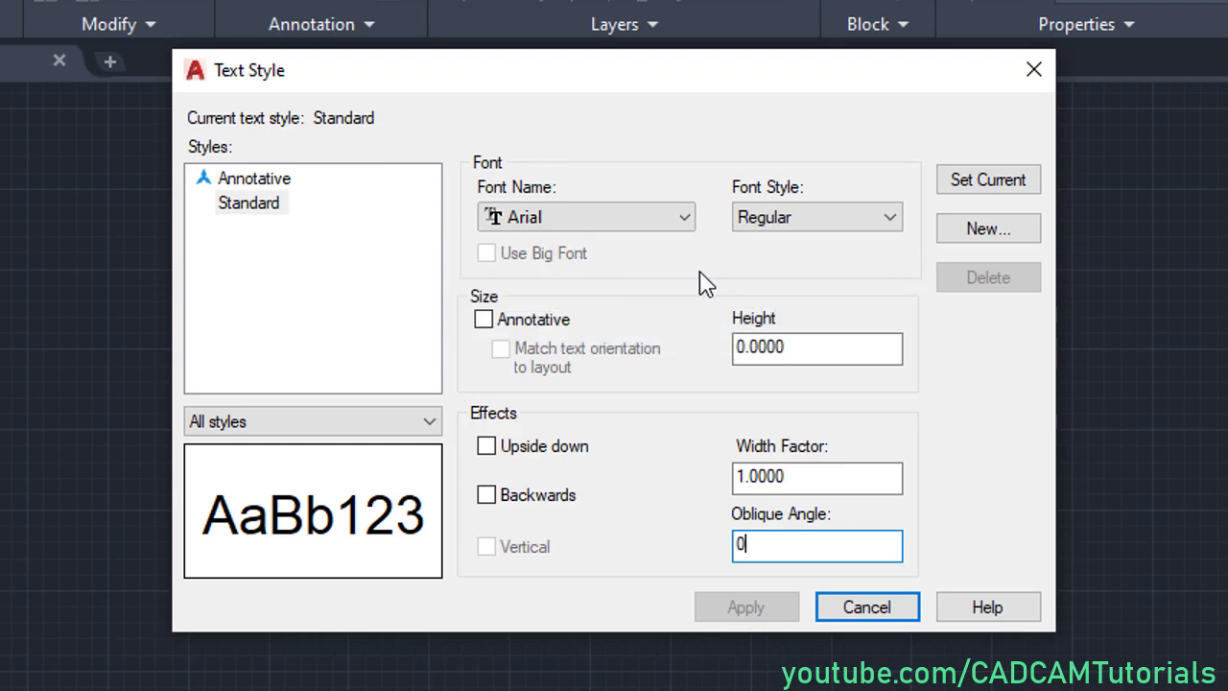
# Step: Create a new text style named style1, set its font to Arial Black, and save the style changes
pyautogui.click(991, 239)
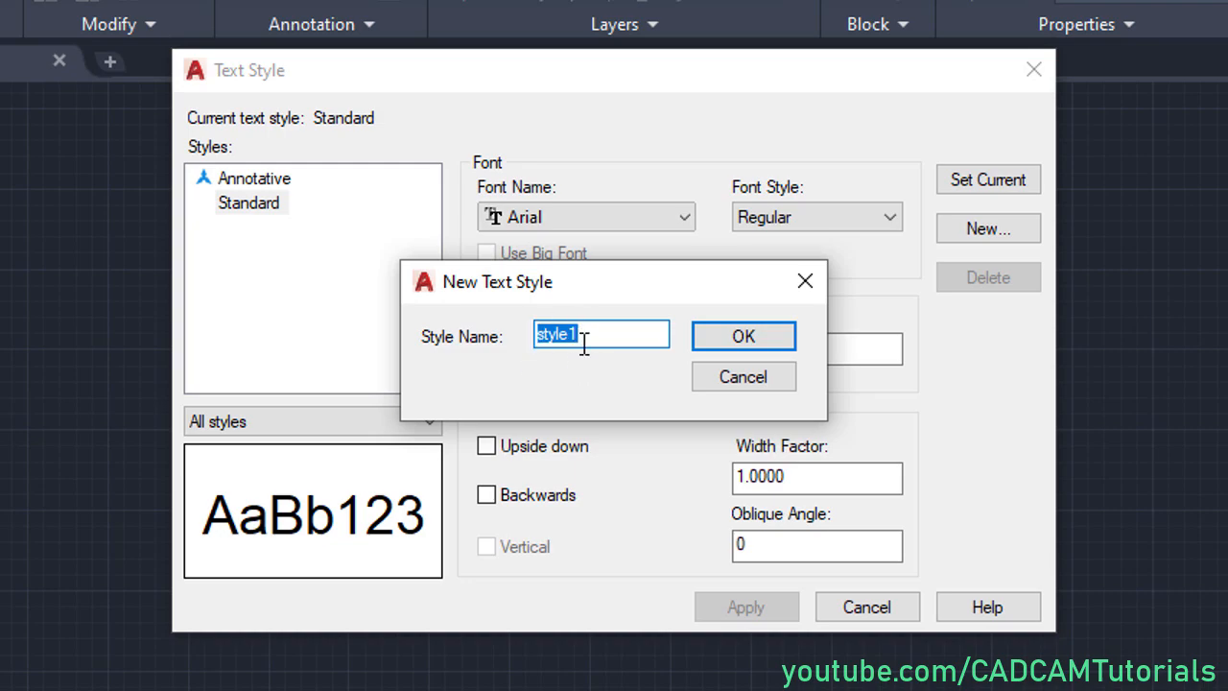
pyautogui.click(759, 347)
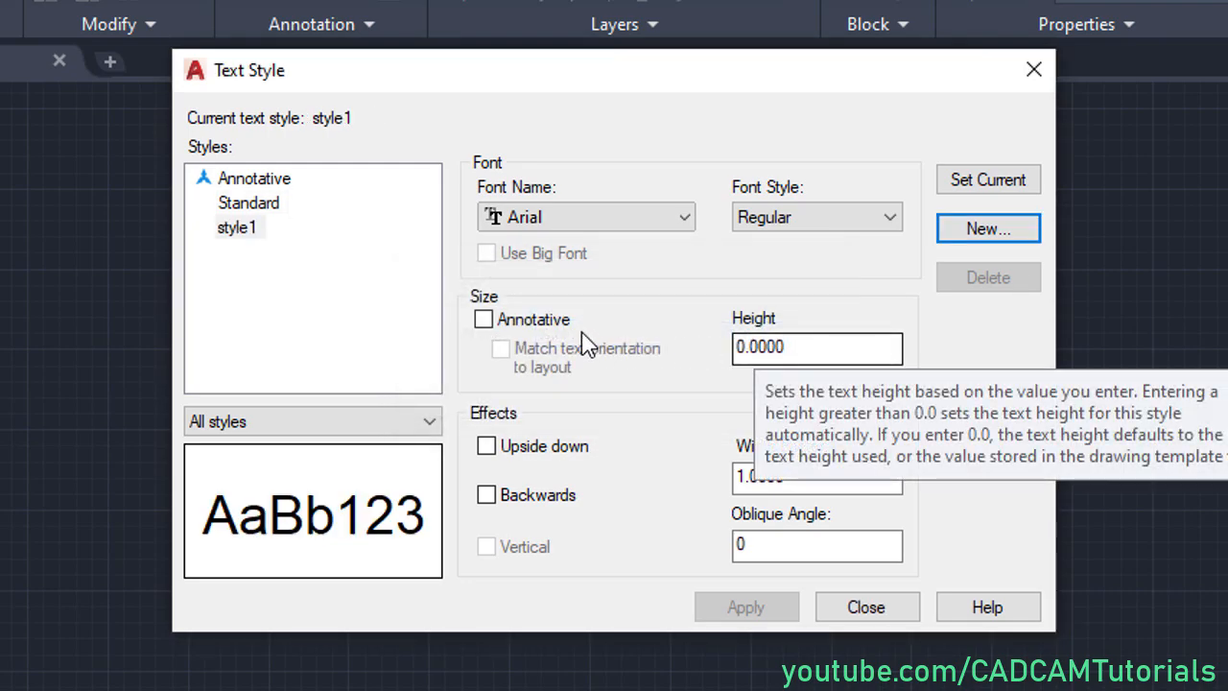
pyautogui.click(683, 221)
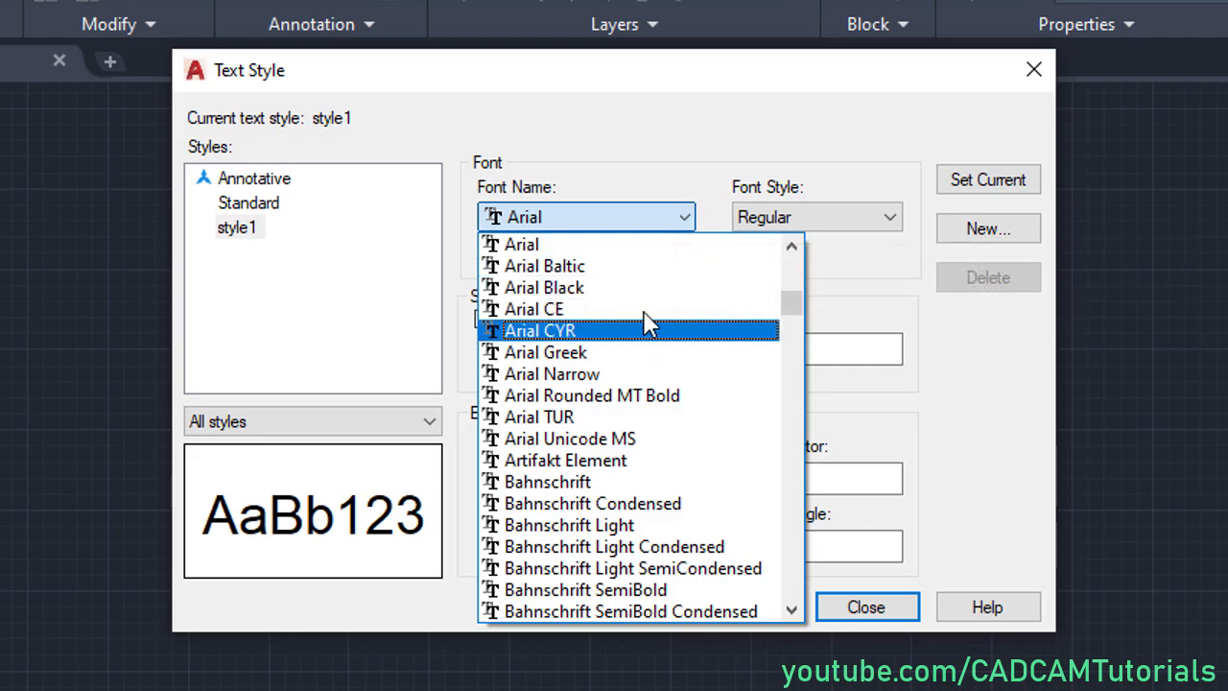
pyautogui.click(592, 297)
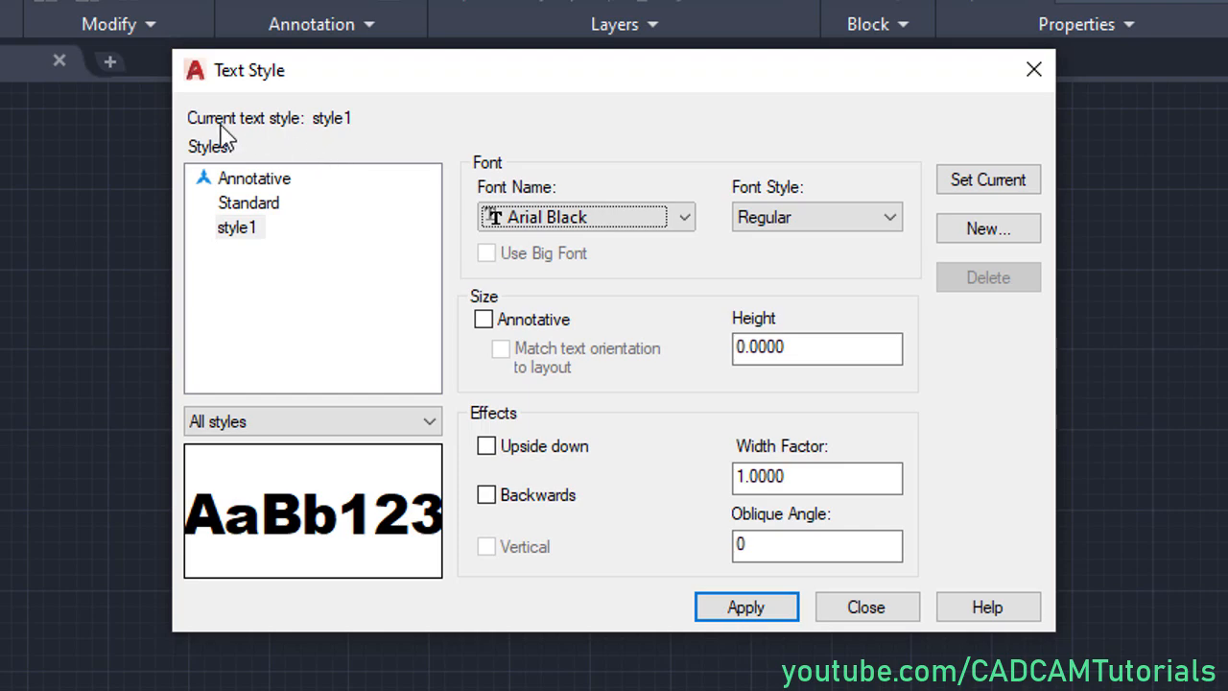
pyautogui.click(264, 213)
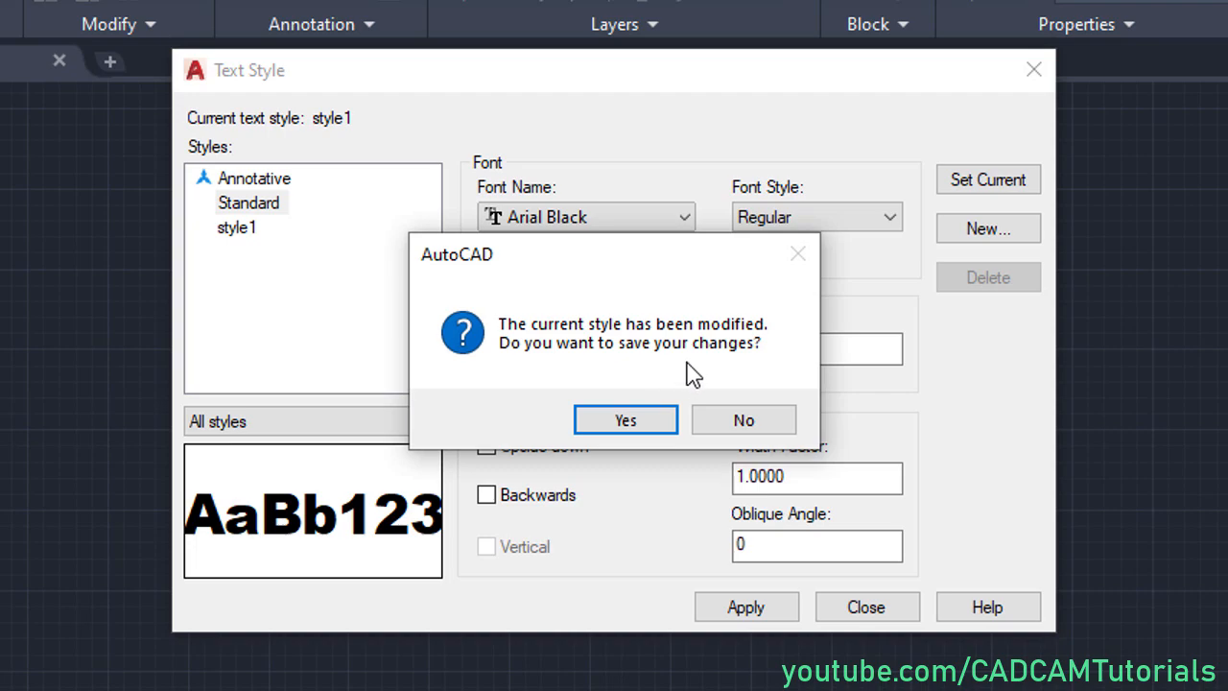
pyautogui.click(633, 423)
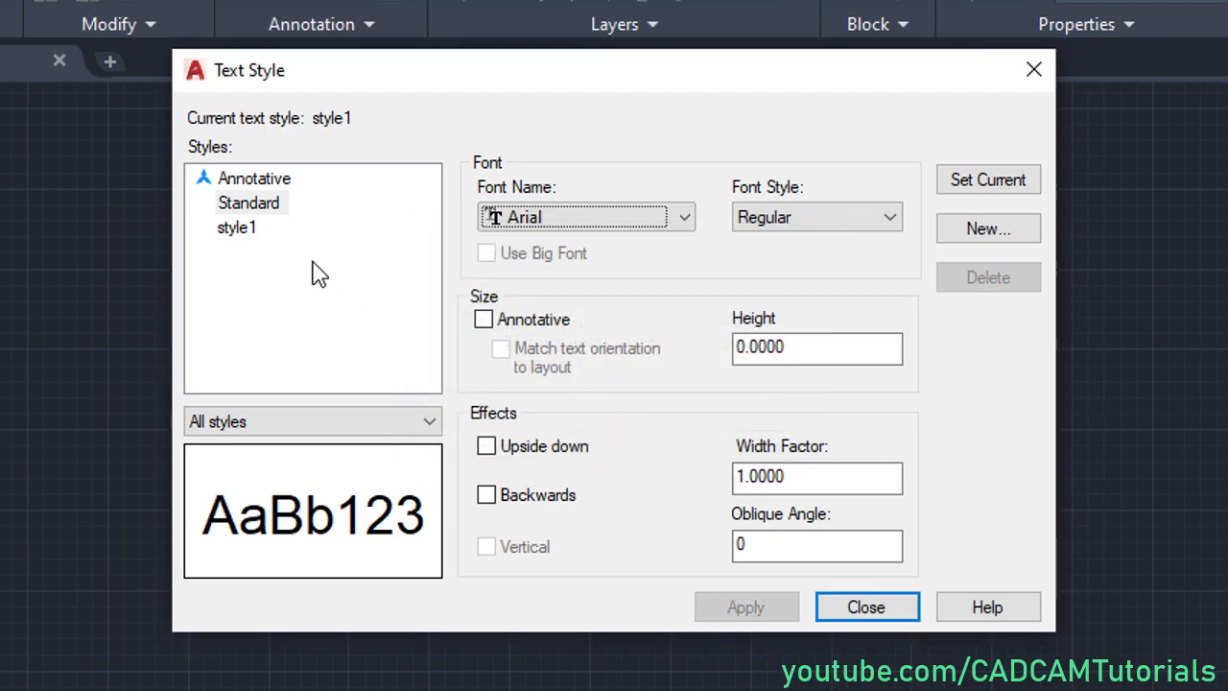
# Step: Make the Standard text style current and close the text style settings
pyautogui.click(266, 215)
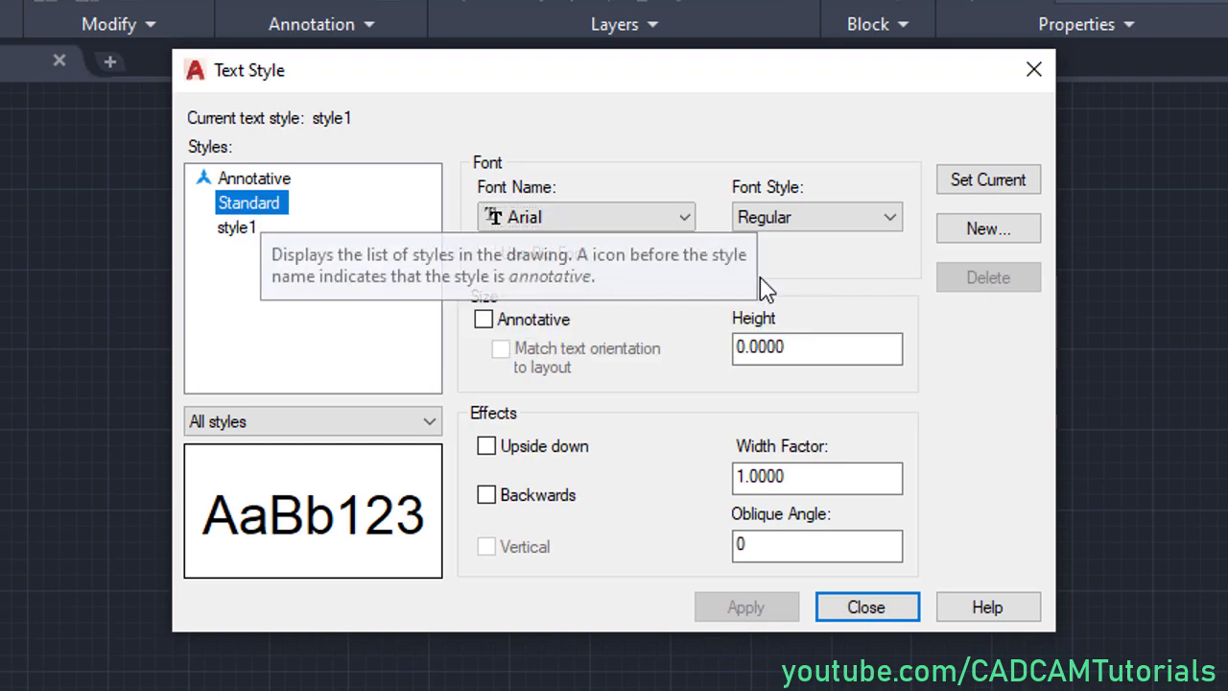
pyautogui.click(997, 183)
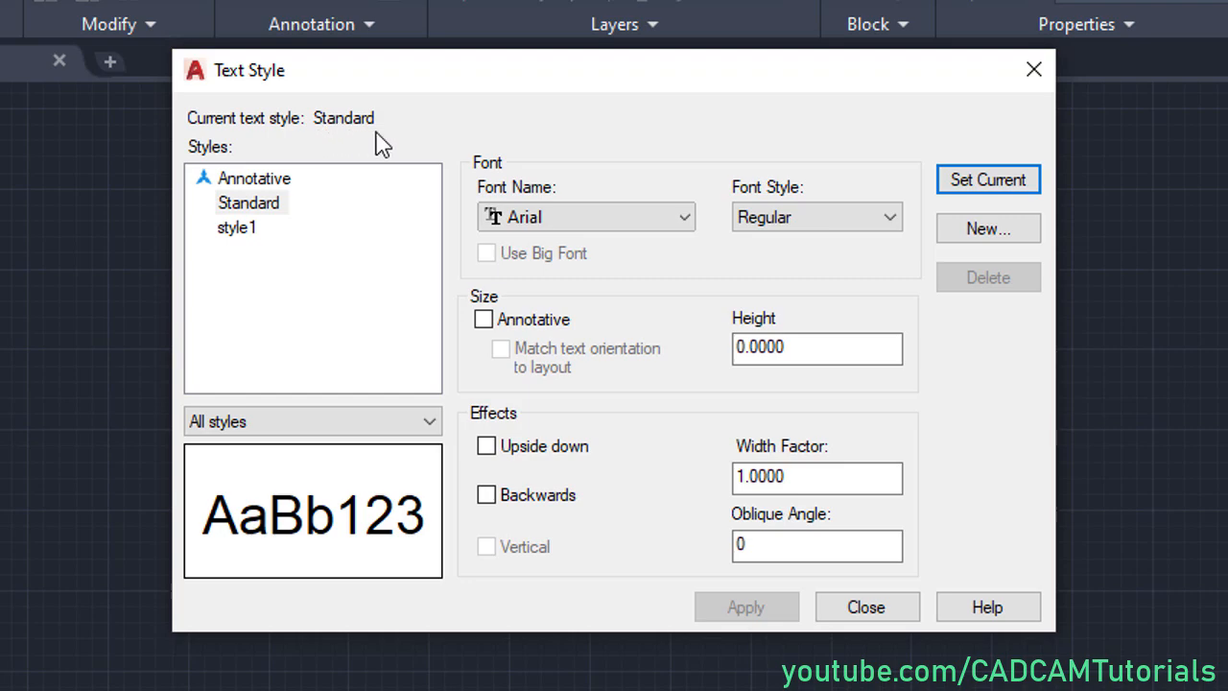
pyautogui.click(868, 609)
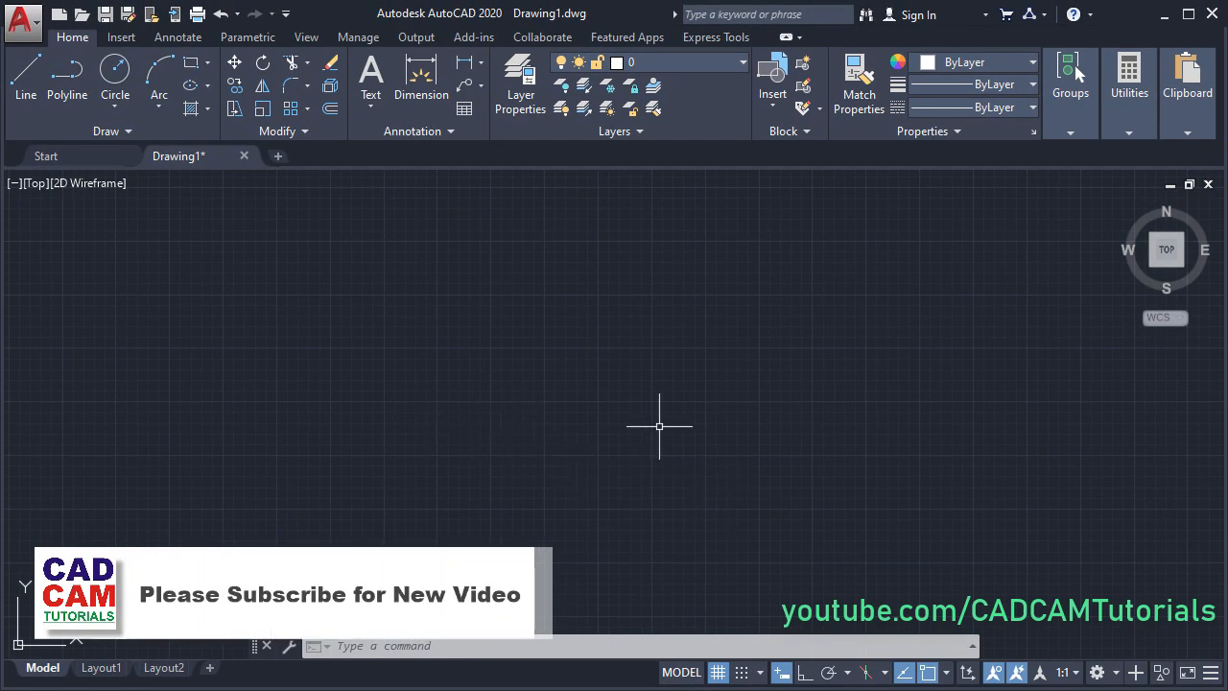
# Step: Create the single-line text "CAD CAM" in the empty drawing with a height of 150 and a rotation angle of 0
pyautogui.click(376, 109)
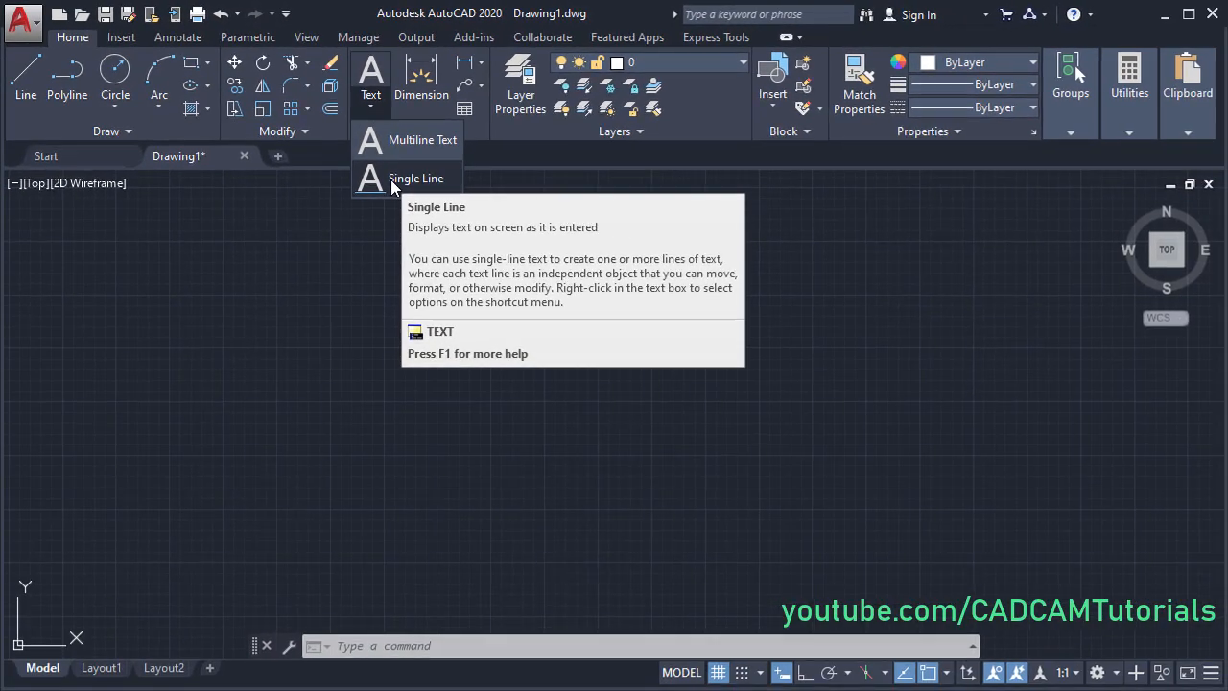
pyautogui.click(586, 269)
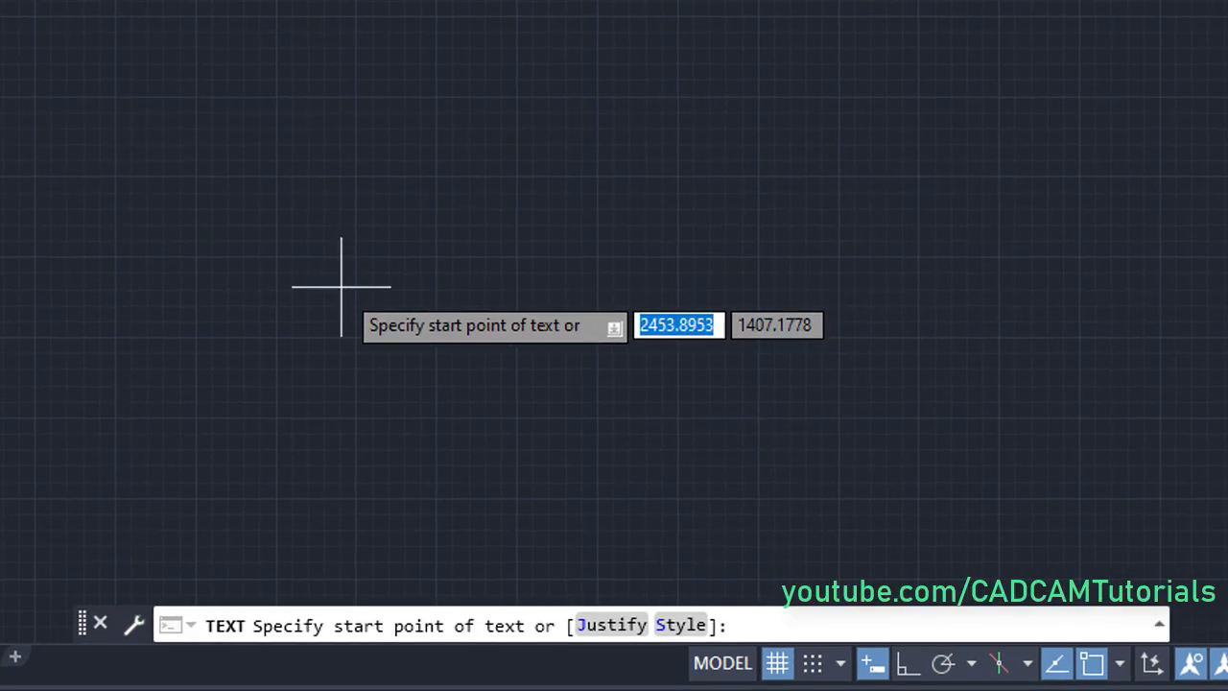
pyautogui.click(294, 328)
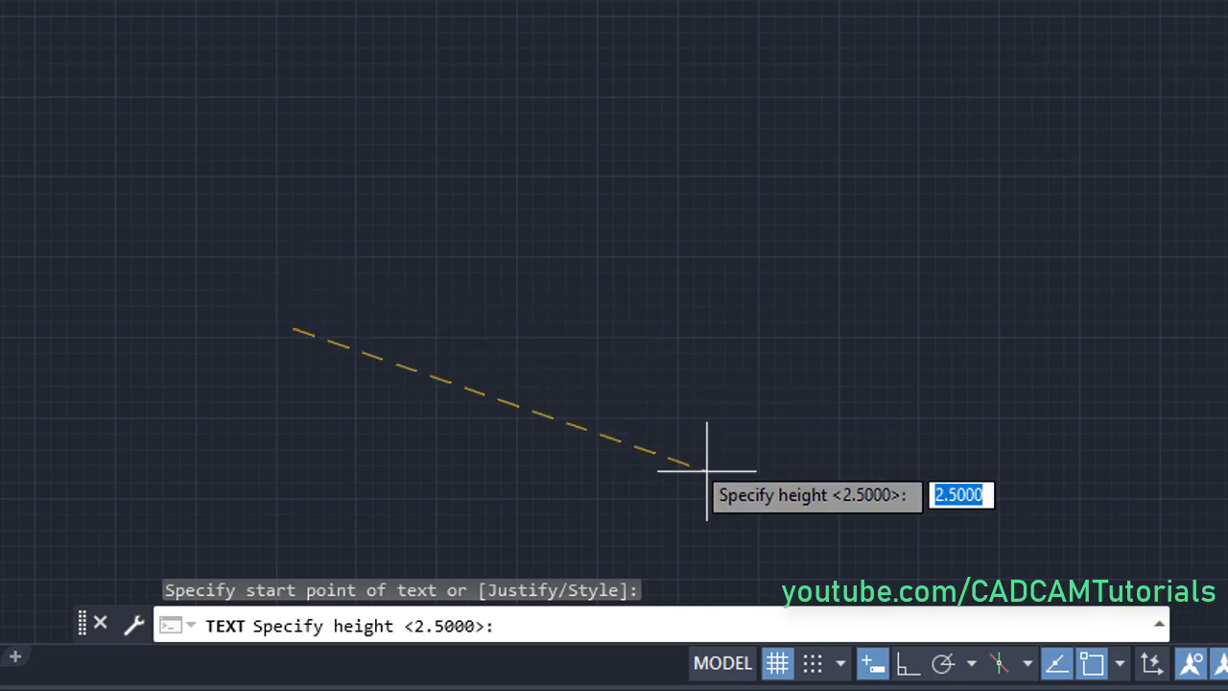
pyautogui.click(905, 665)
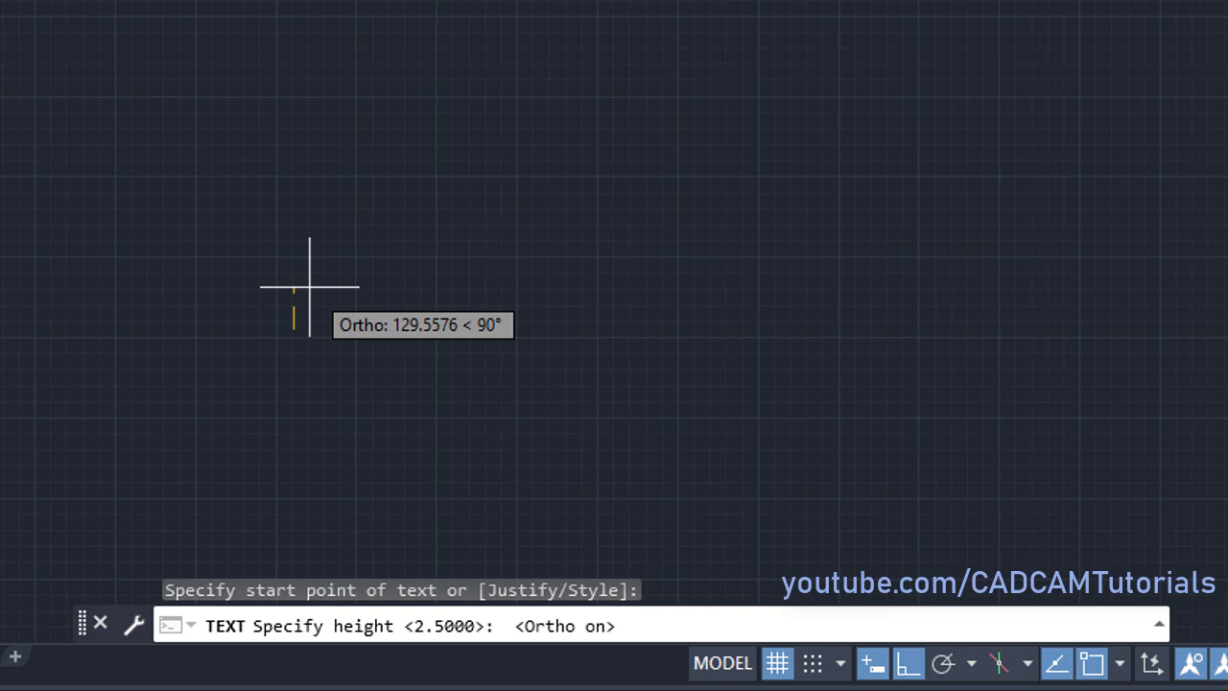
pyautogui.write('150')
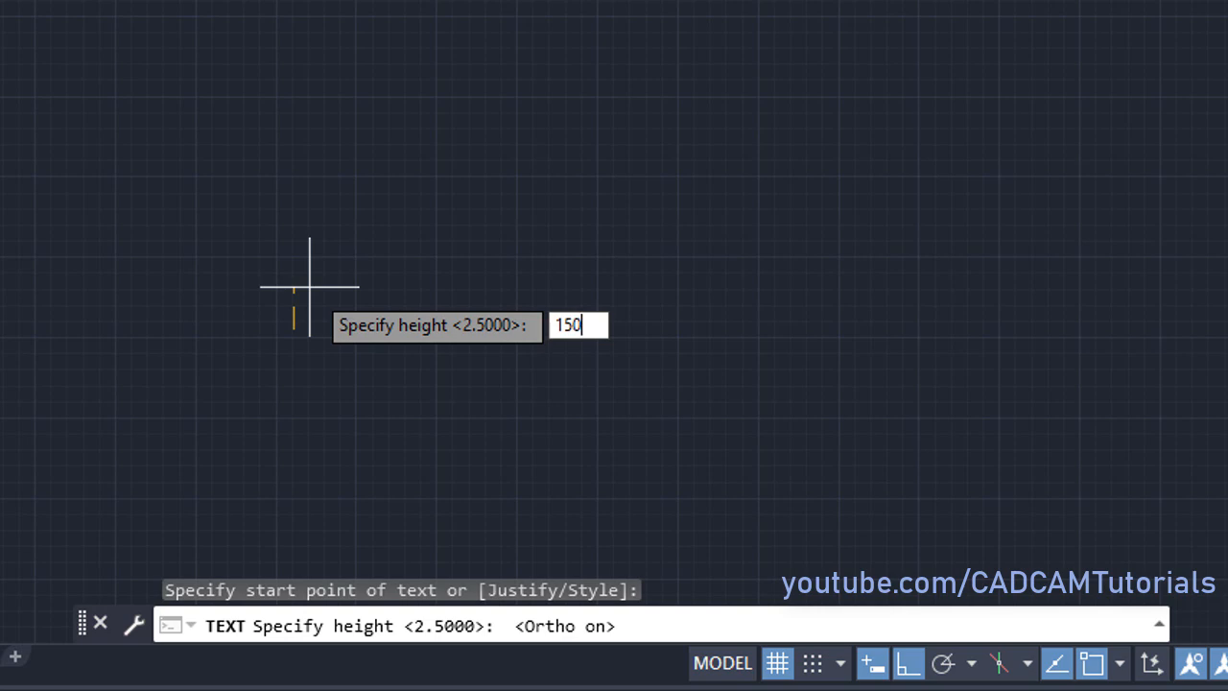
pyautogui.press('Return')
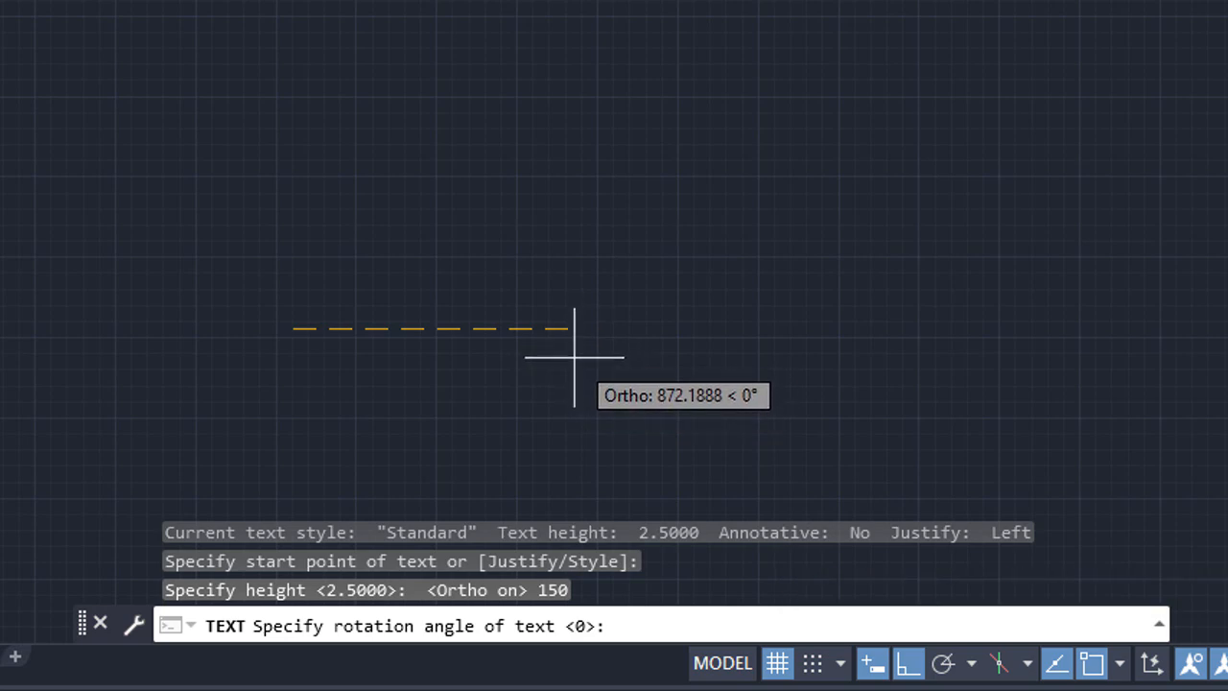
pyautogui.click(907, 664)
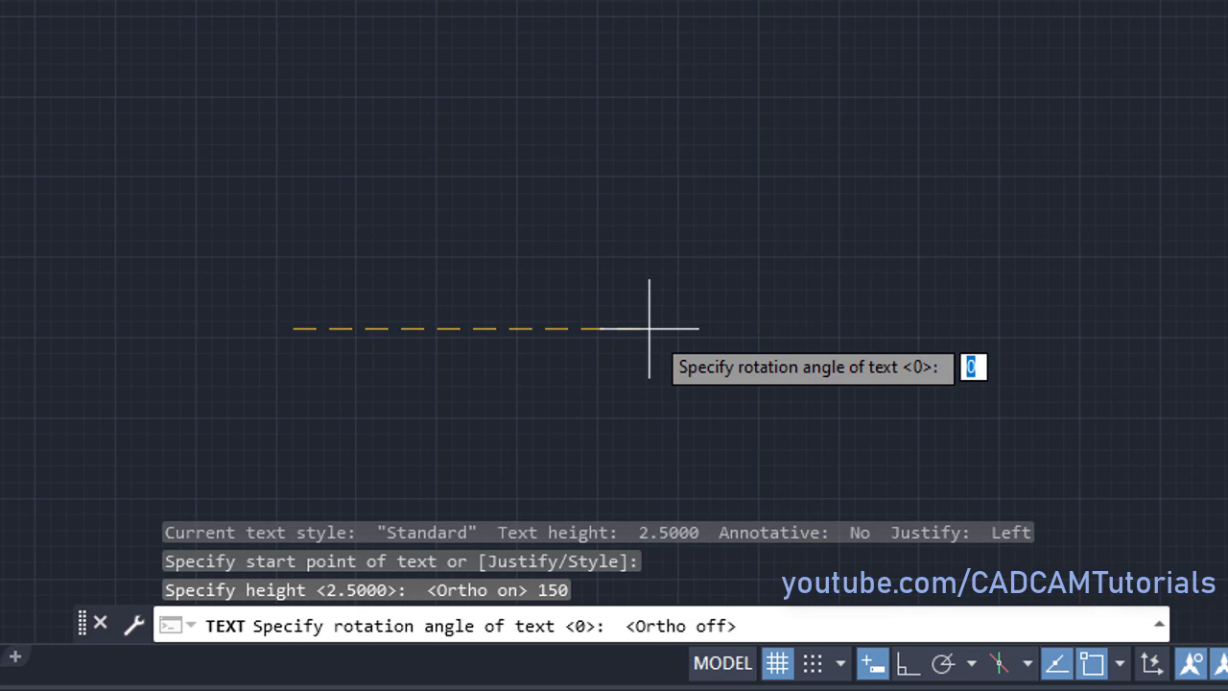
pyautogui.press('Return')
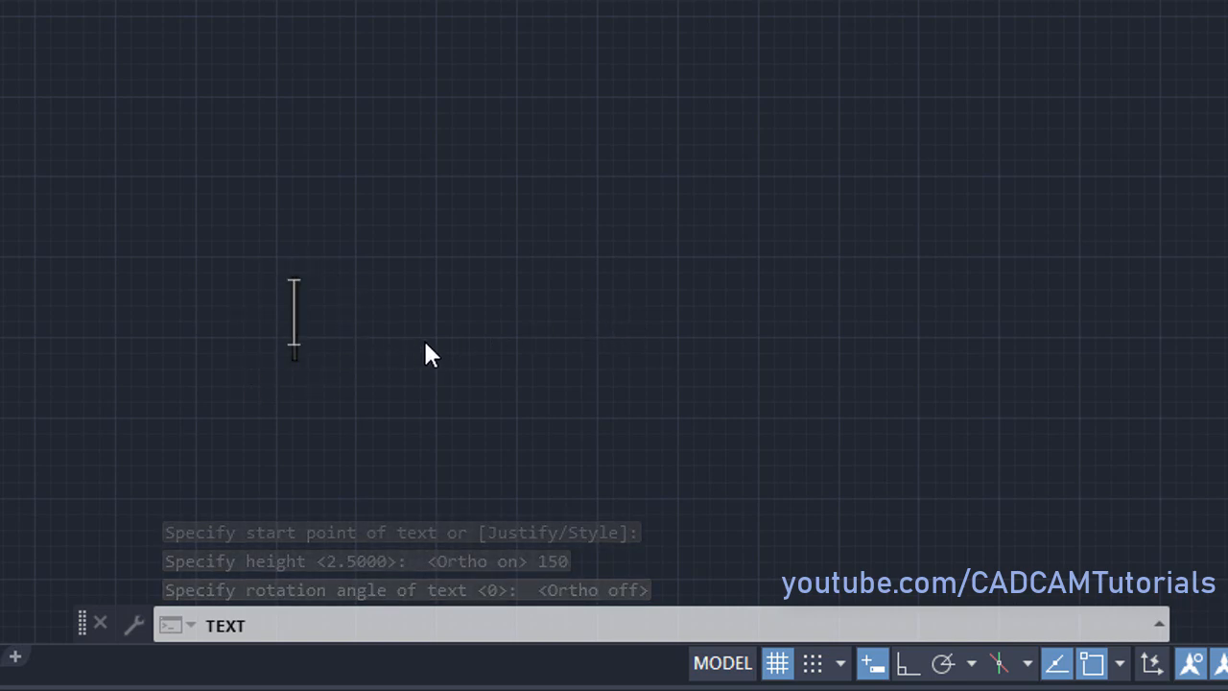
pyautogui.write('CAD CAM')
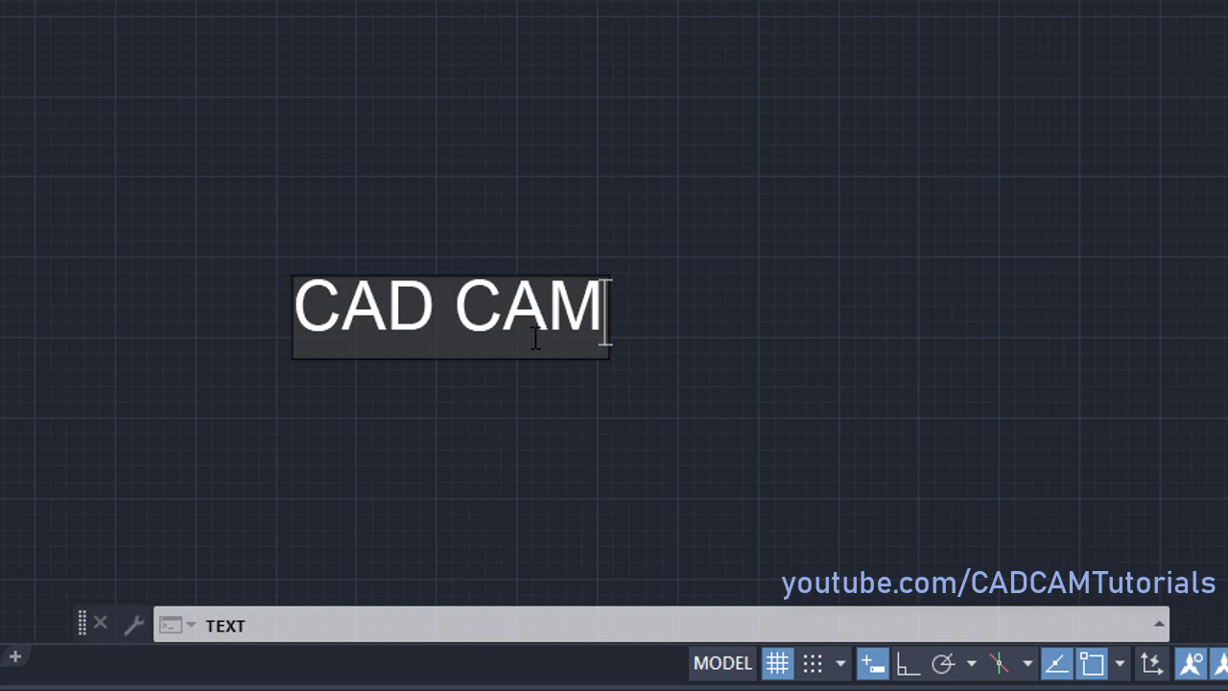
# Step: Add the single-line text "TUTORIALS" above the "CAD CAM" text within the same Text command
pyautogui.click(299, 125)
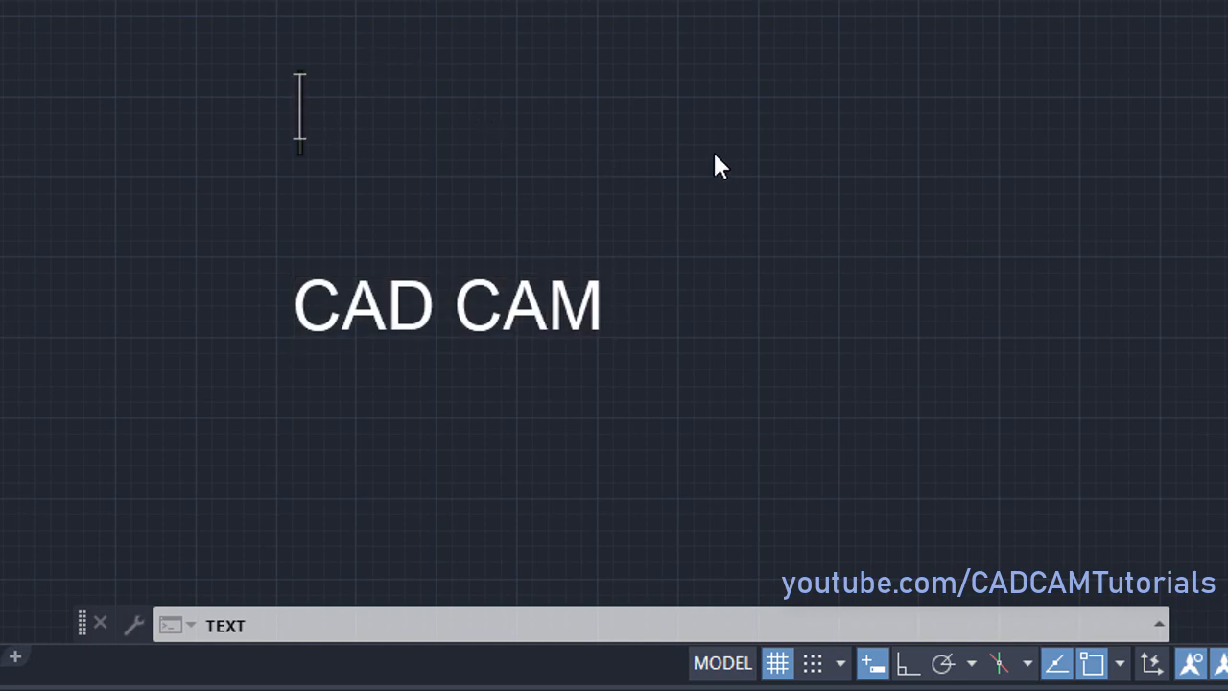
pyautogui.write('TUTO')
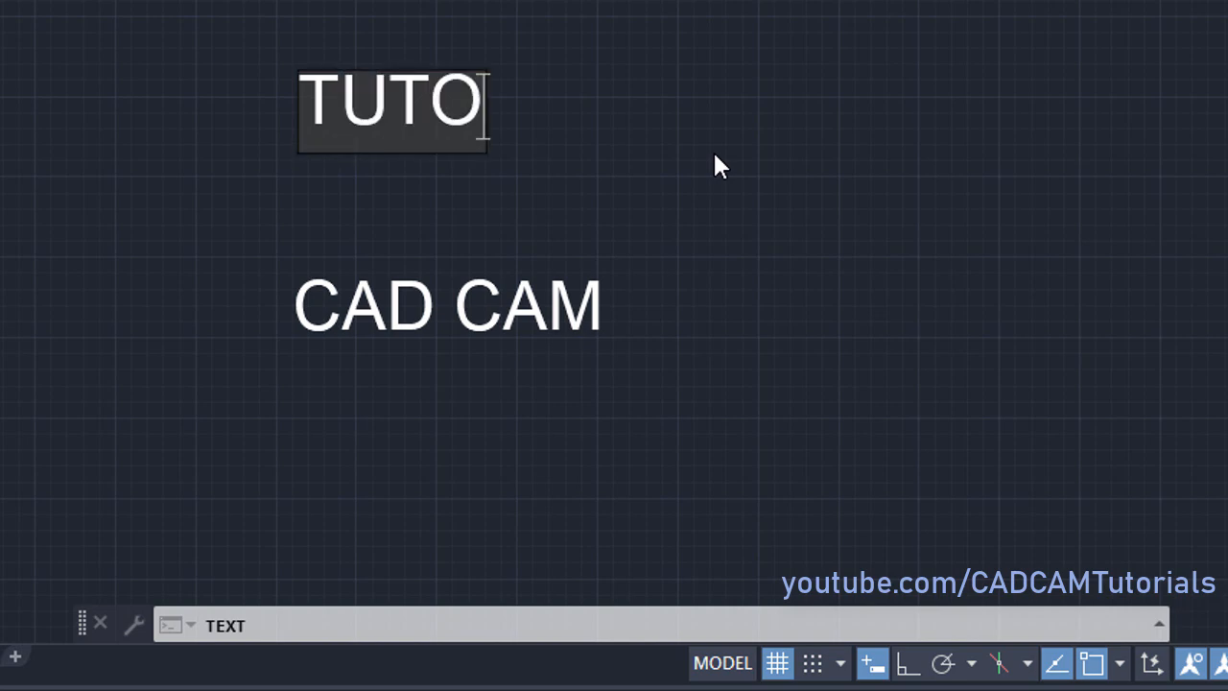
pyautogui.write('RIALS')
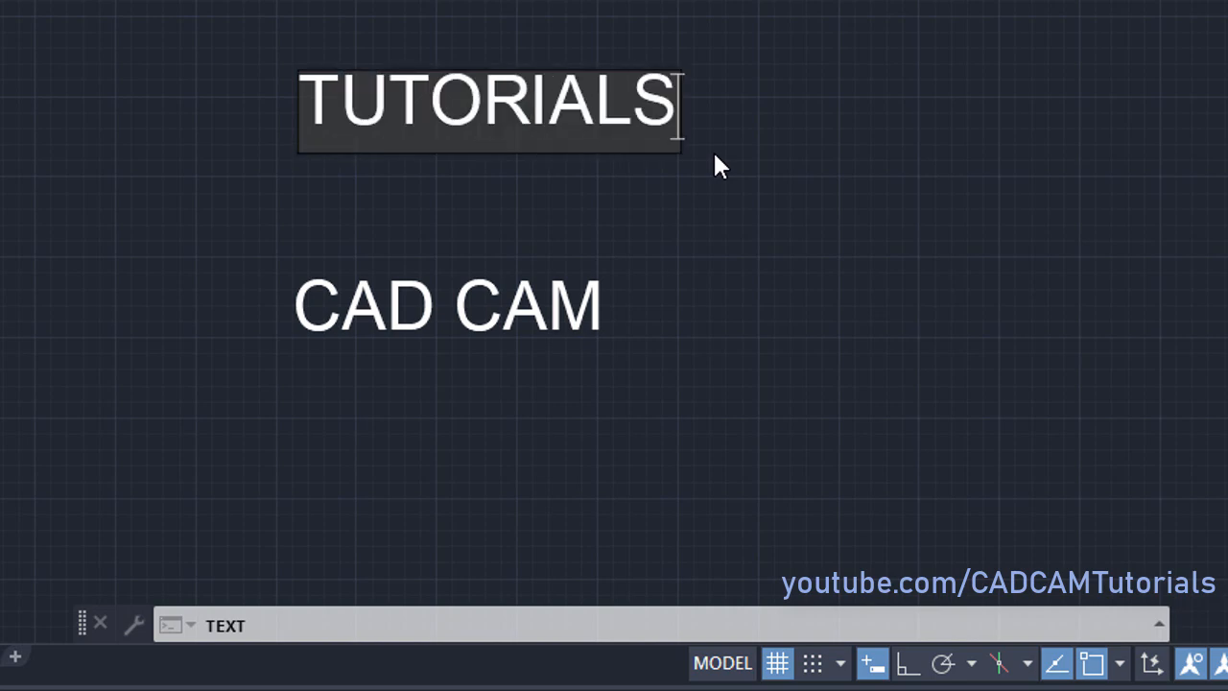
# Step: Add the single-line text "LEARN AUTOCAD FOR FREE" below the "CAD CAM" text
pyautogui.click(317, 470)
pyautogui.write('L')
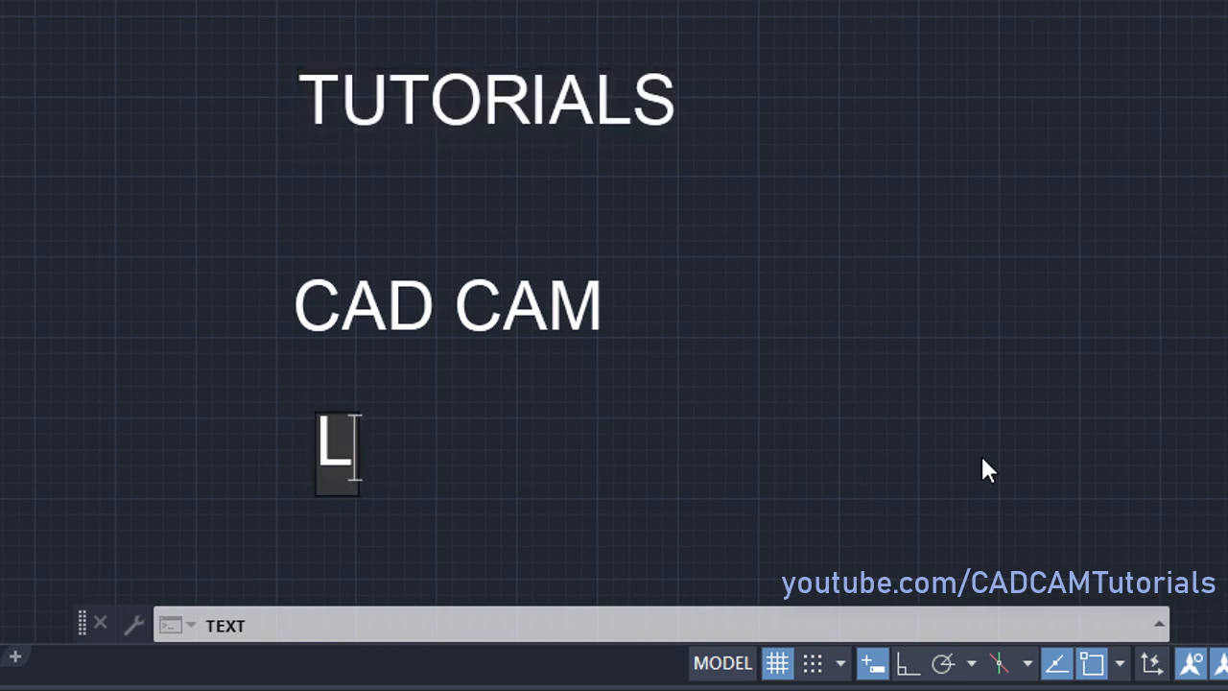
pyautogui.write('EARN AUTOCAD FO')
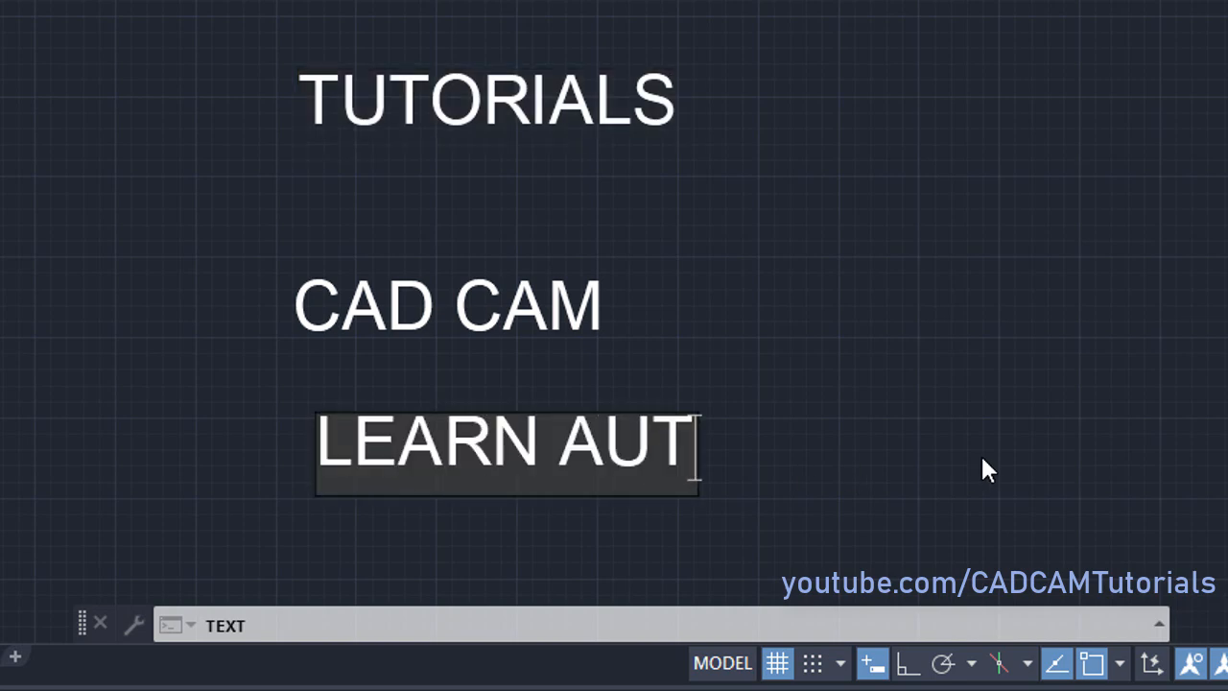
pyautogui.write('R FREE')
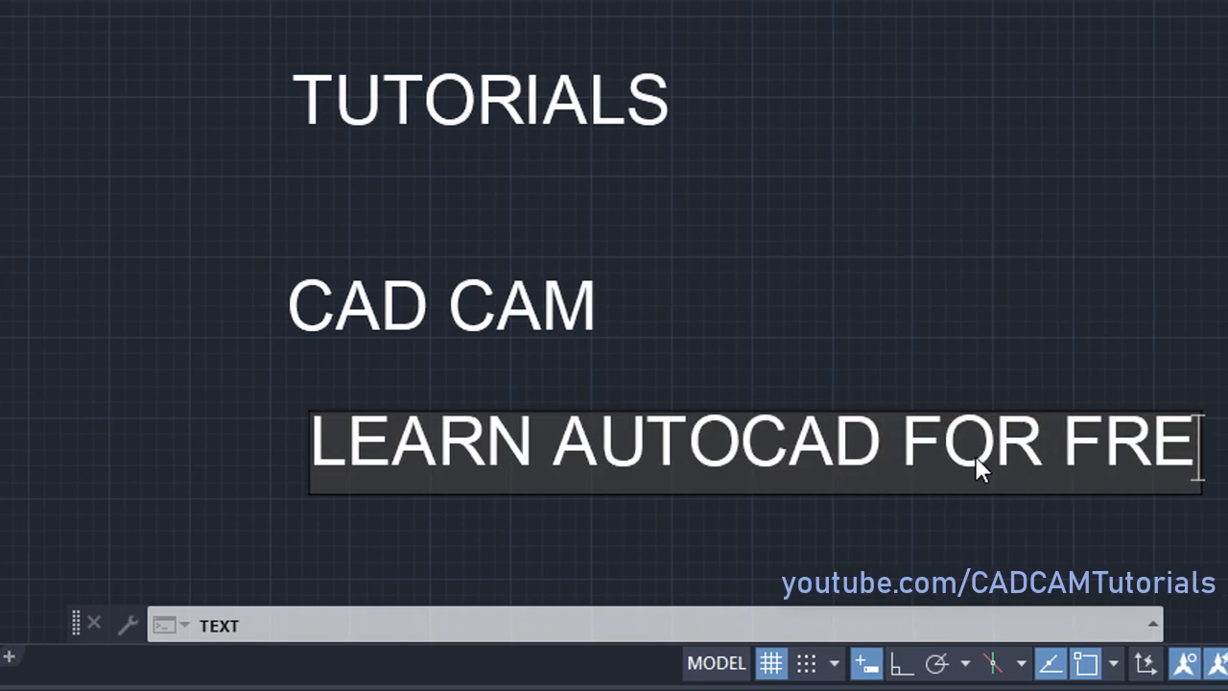
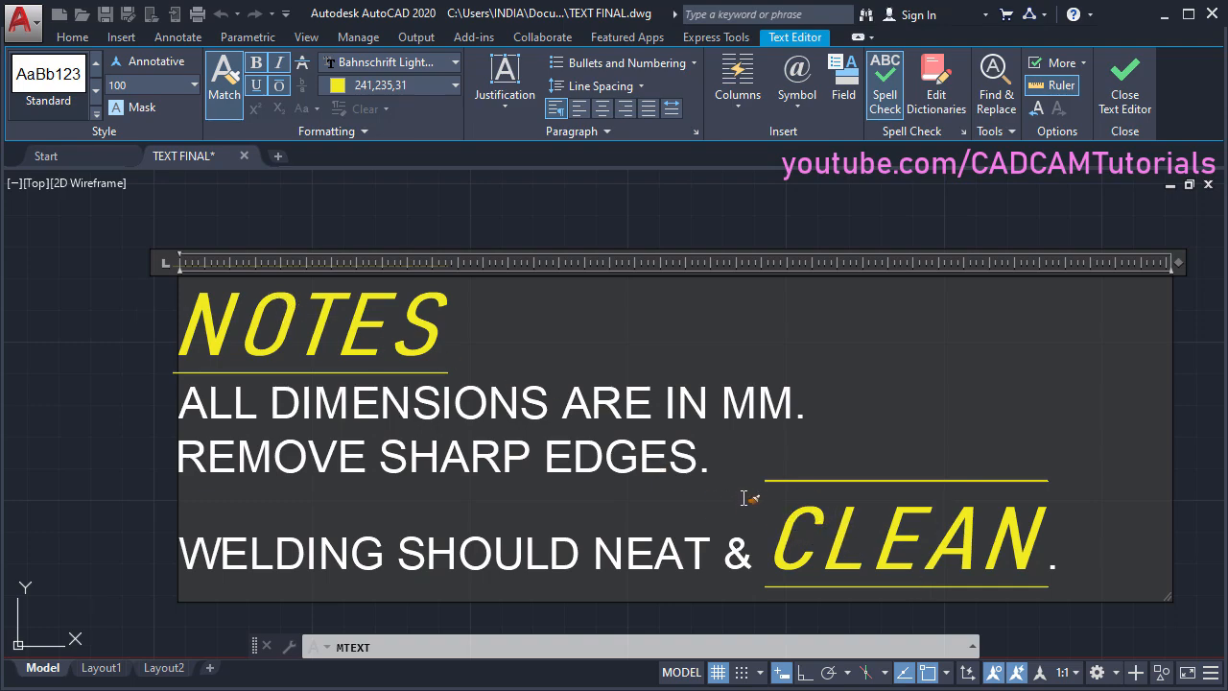
# Step: Apply the yellow underlined and overlined formatting to the words "SHOULD" and "REMOVE" with Match Text Formatting, and end the matching
pyautogui.doubleClick(463, 554)
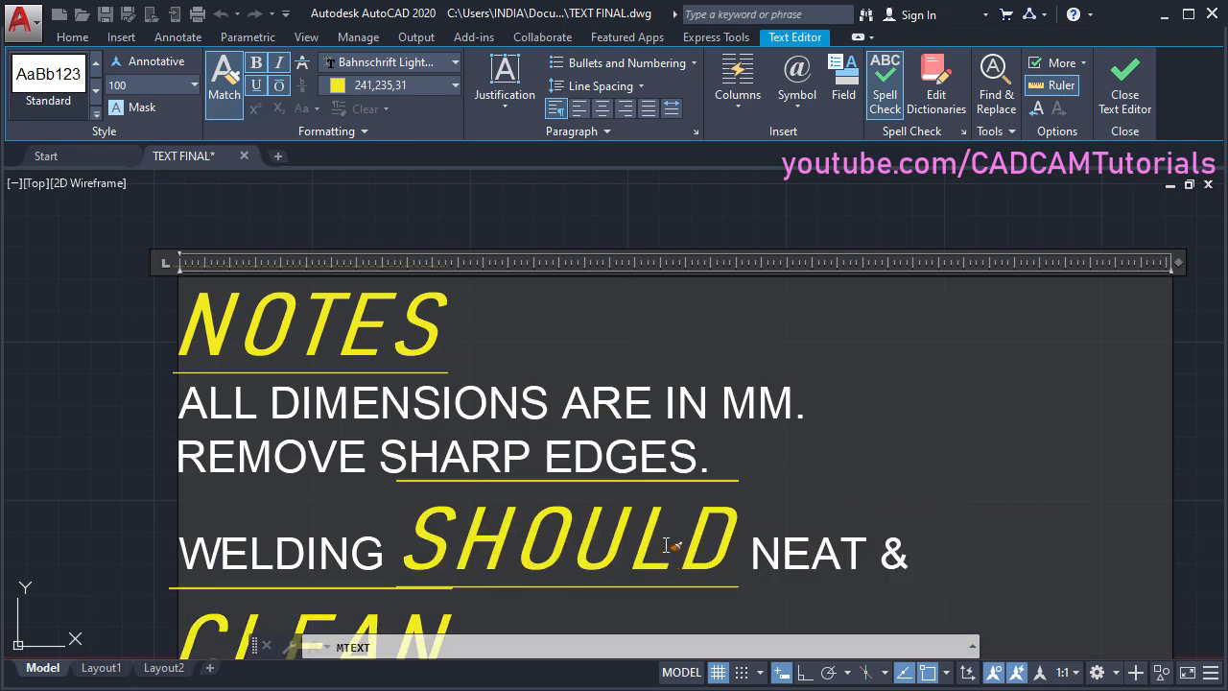
pyautogui.doubleClick(271, 459)
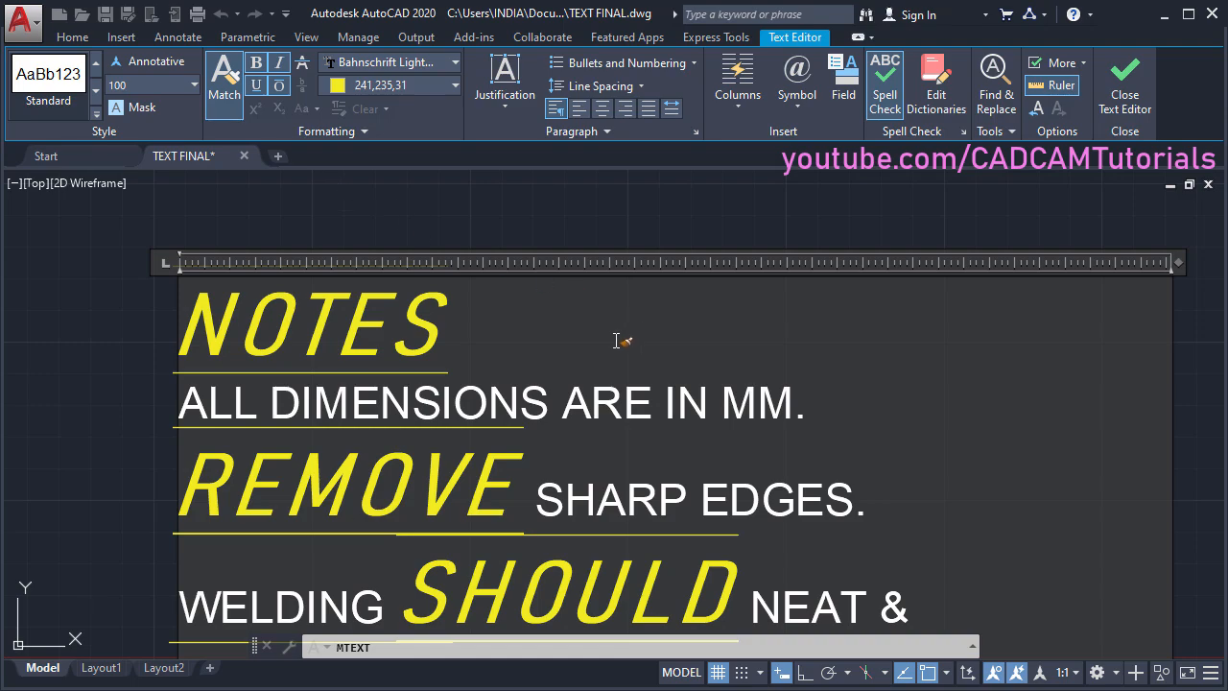
pyautogui.click(226, 104)
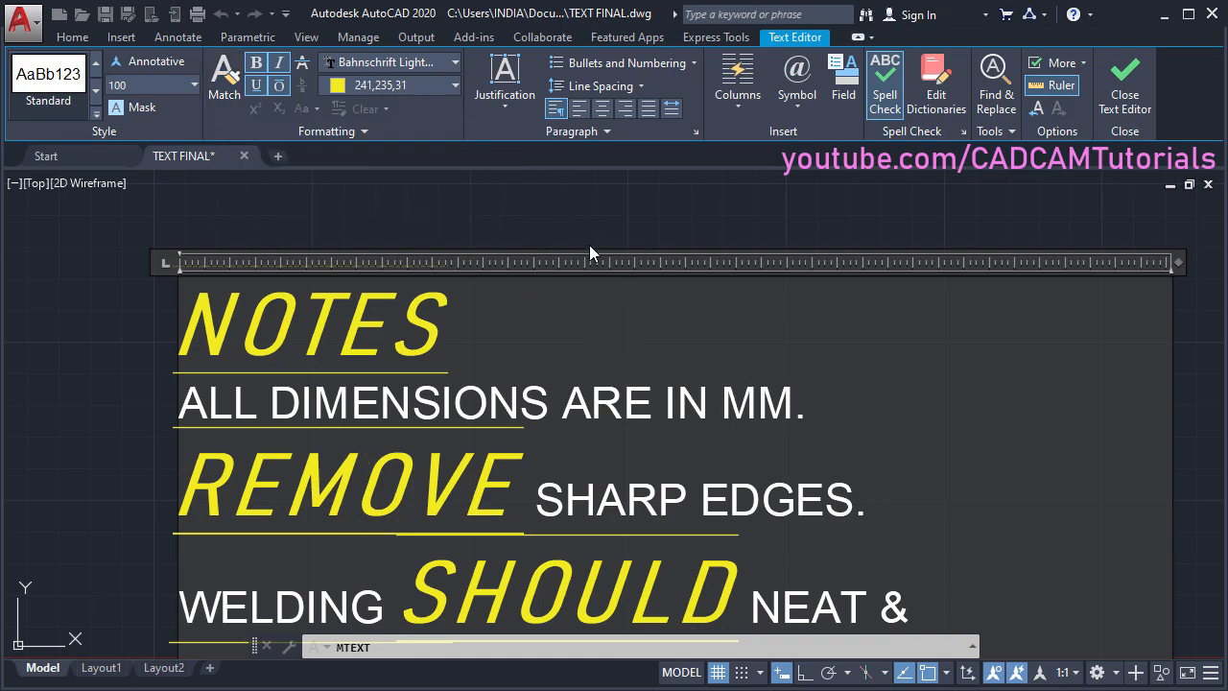
# Step: Match the plain Arial formatting of the "ALL DIMENSIONS ARE IN MM." line onto the words "REMOVE", "SHOULD" and "CLEAN"
pyautogui.click(825, 507)
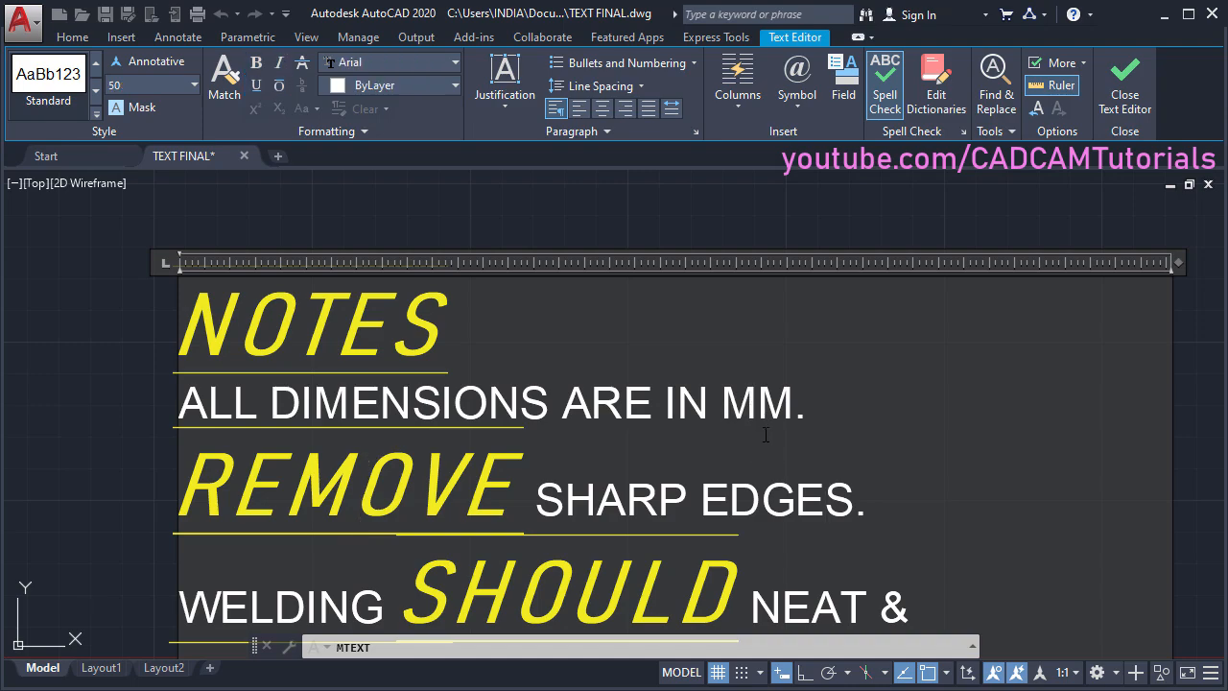
pyautogui.click(757, 405)
pyautogui.click(224, 87)
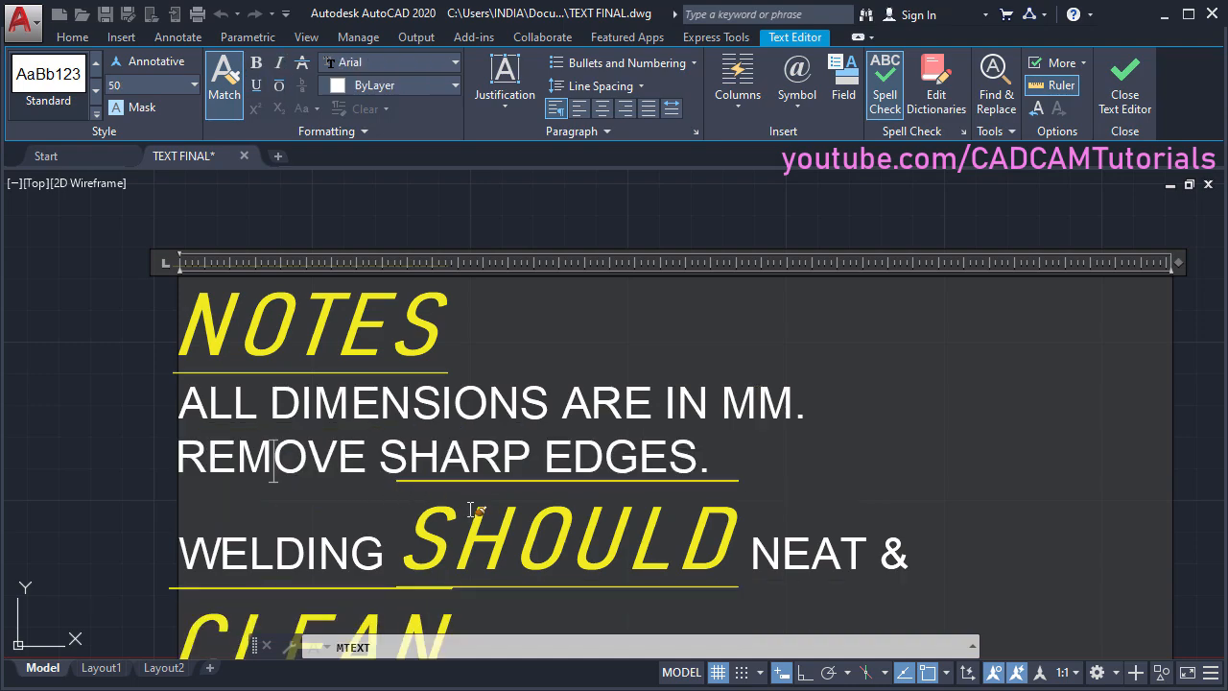
pyautogui.doubleClick(345, 487)
pyautogui.doubleClick(576, 547)
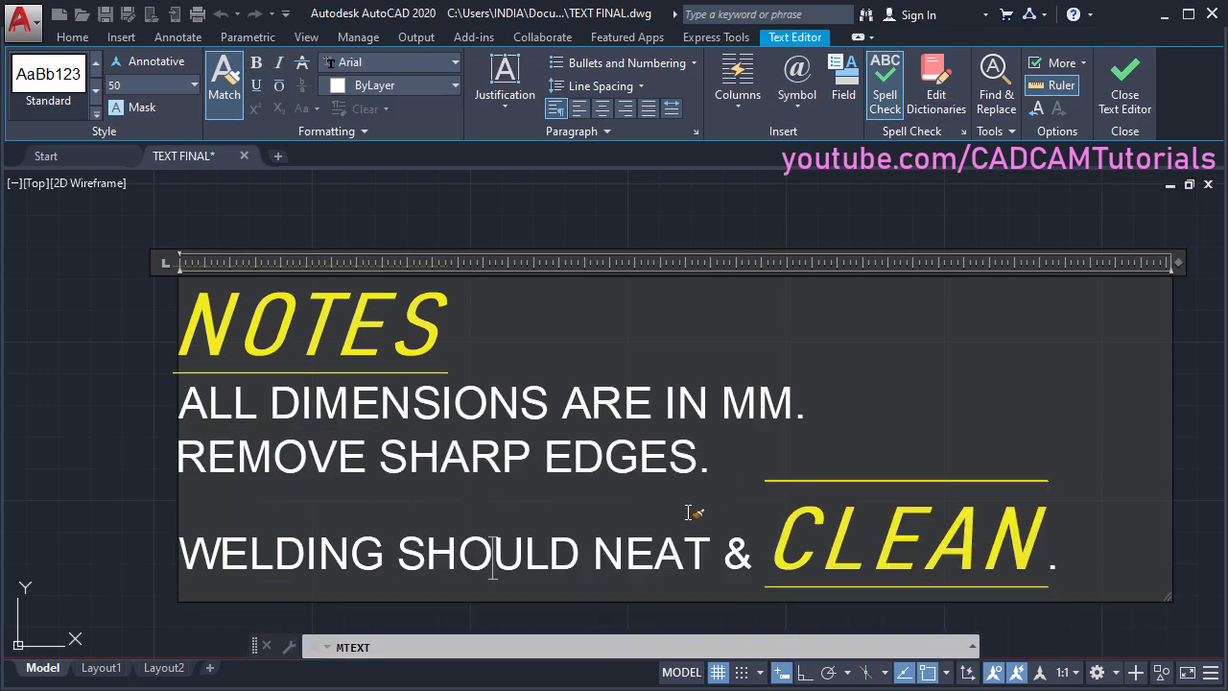
pyautogui.doubleClick(852, 547)
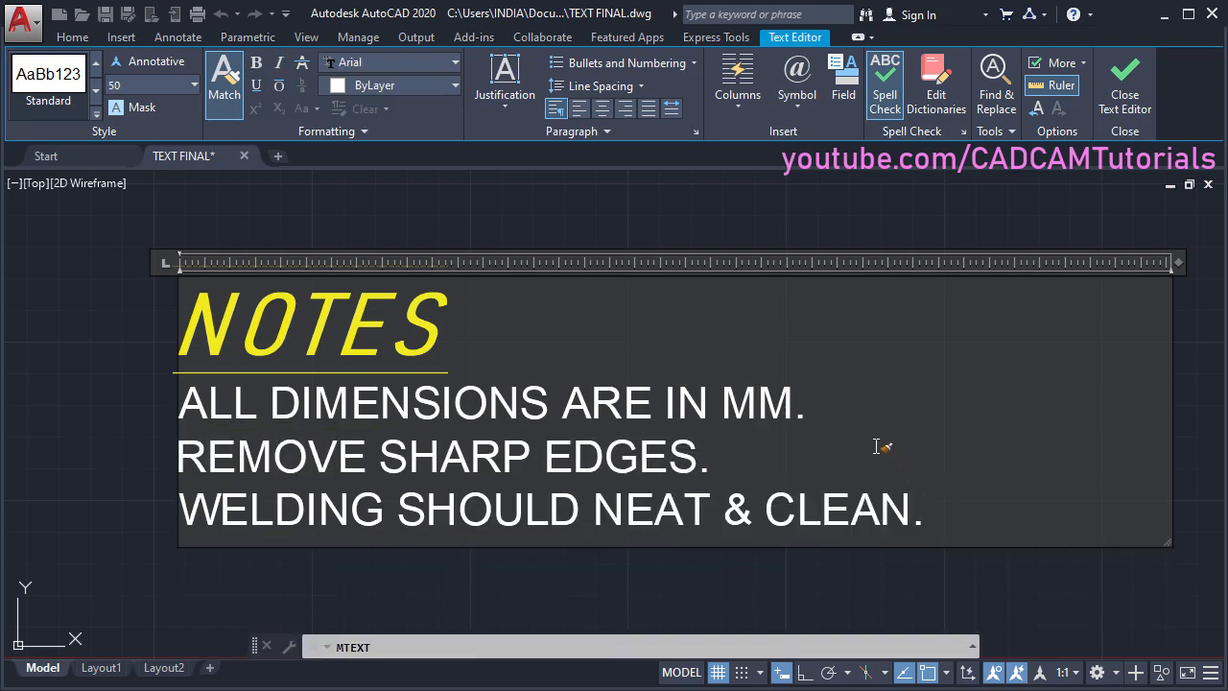
pyautogui.press('Escape')
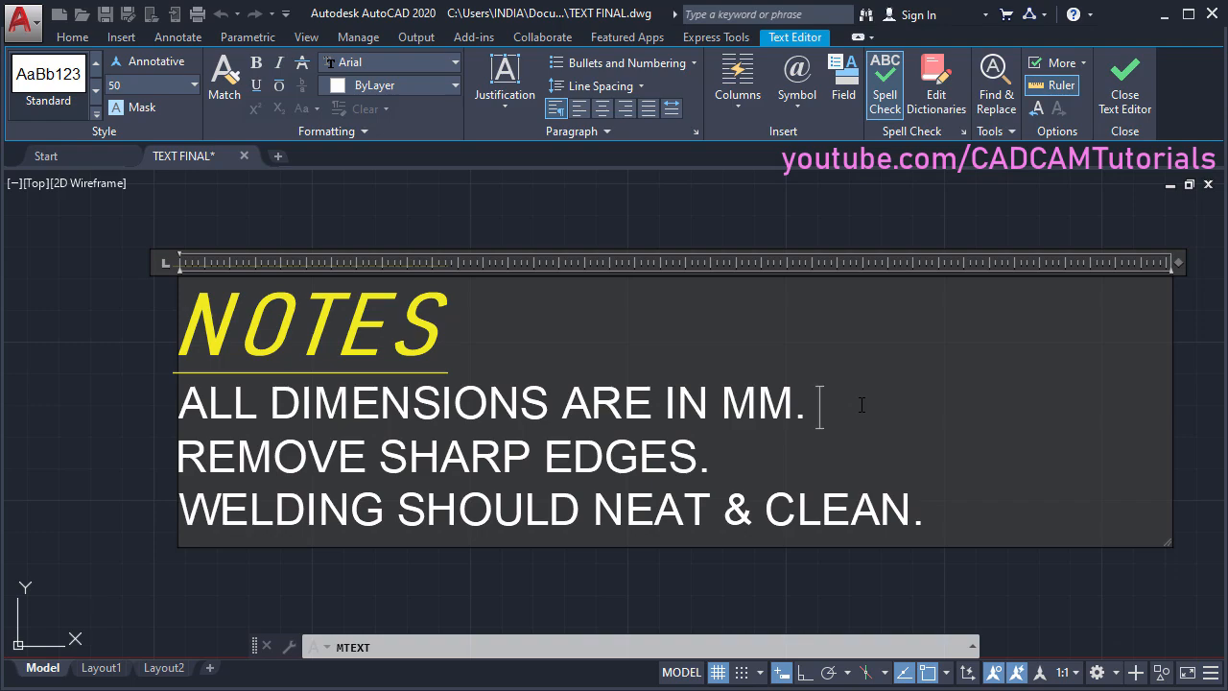
# Step: Add "X2" after "ALL DIMENSIONS ARE IN MM." and format its 2 first as subscript, finally as superscript
pyautogui.write('x')
pyautogui.press('BackSpace')
pyautogui.write('X2')
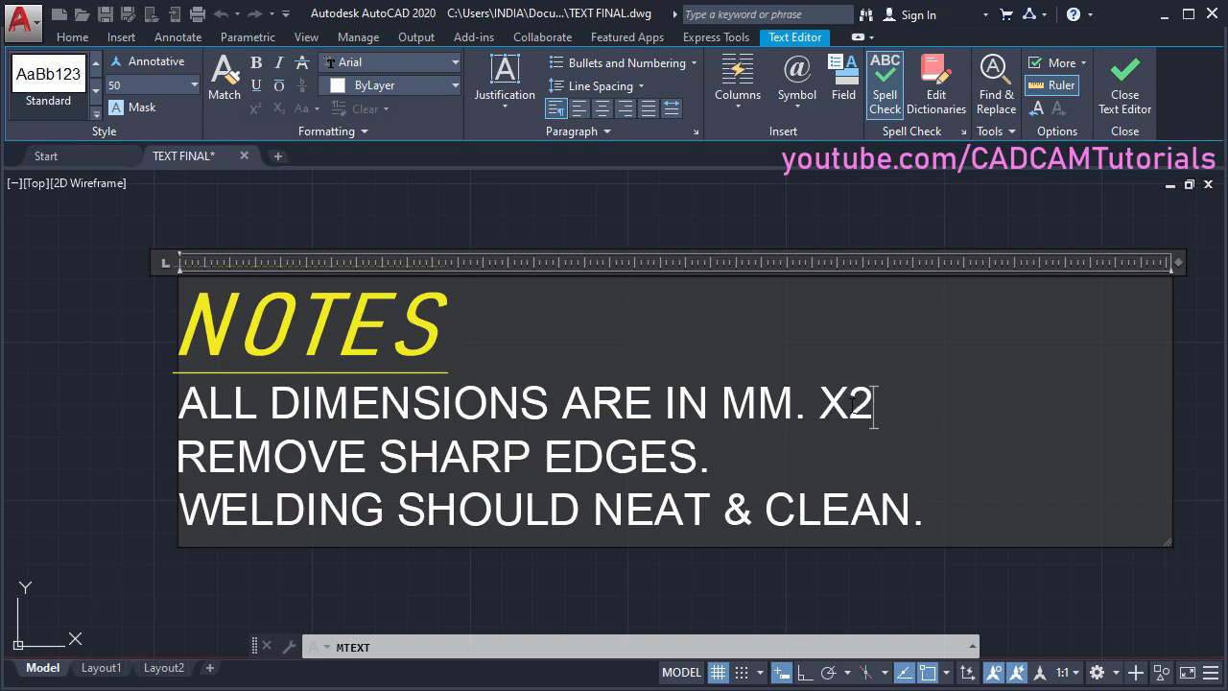
pyautogui.moveTo(850, 406); pyautogui.dragTo(875, 404)
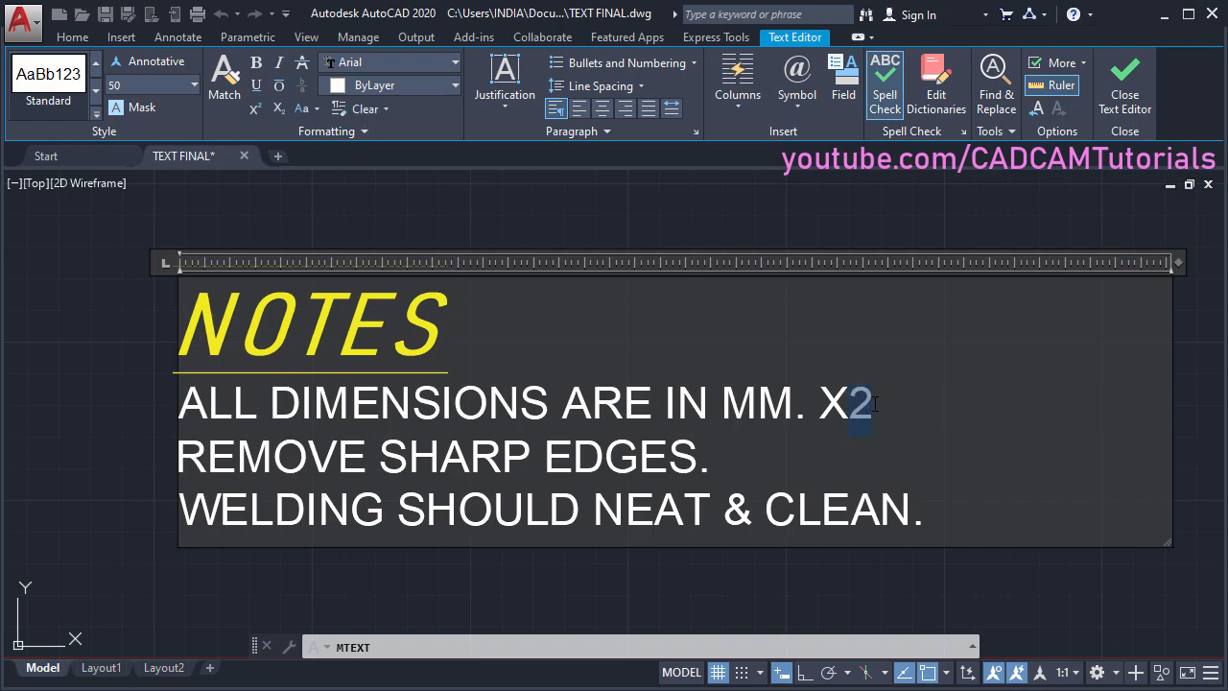
pyautogui.click(279, 111)
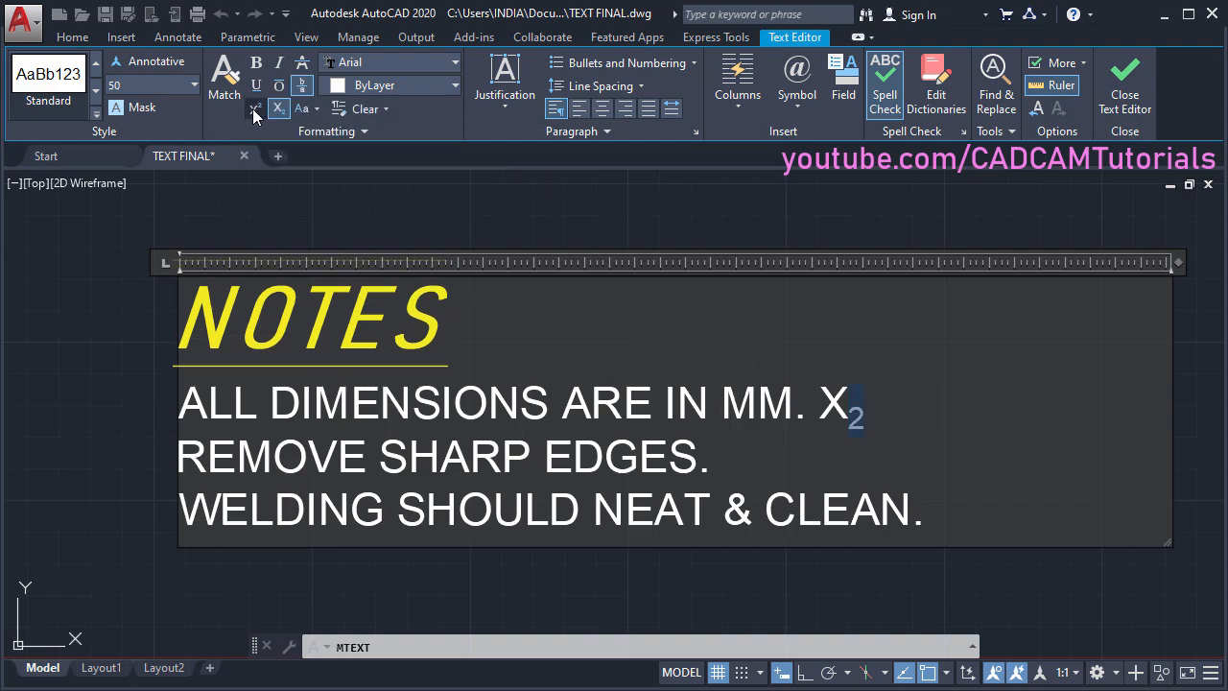
pyautogui.click(255, 109)
# Step: Change "ALL DIMENSIONS ARE IN MM." to lowercase and back to uppercase
pyautogui.moveTo(182, 408); pyautogui.dragTo(809, 401)
pyautogui.click(320, 107)
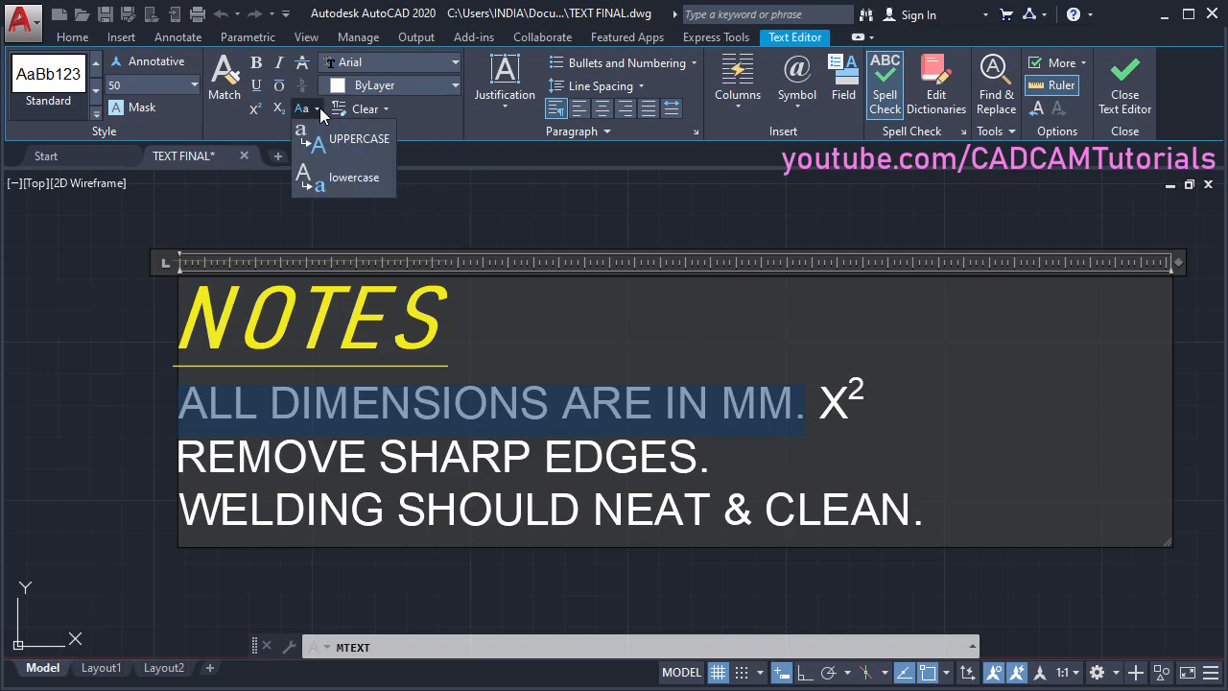
pyautogui.click(347, 183)
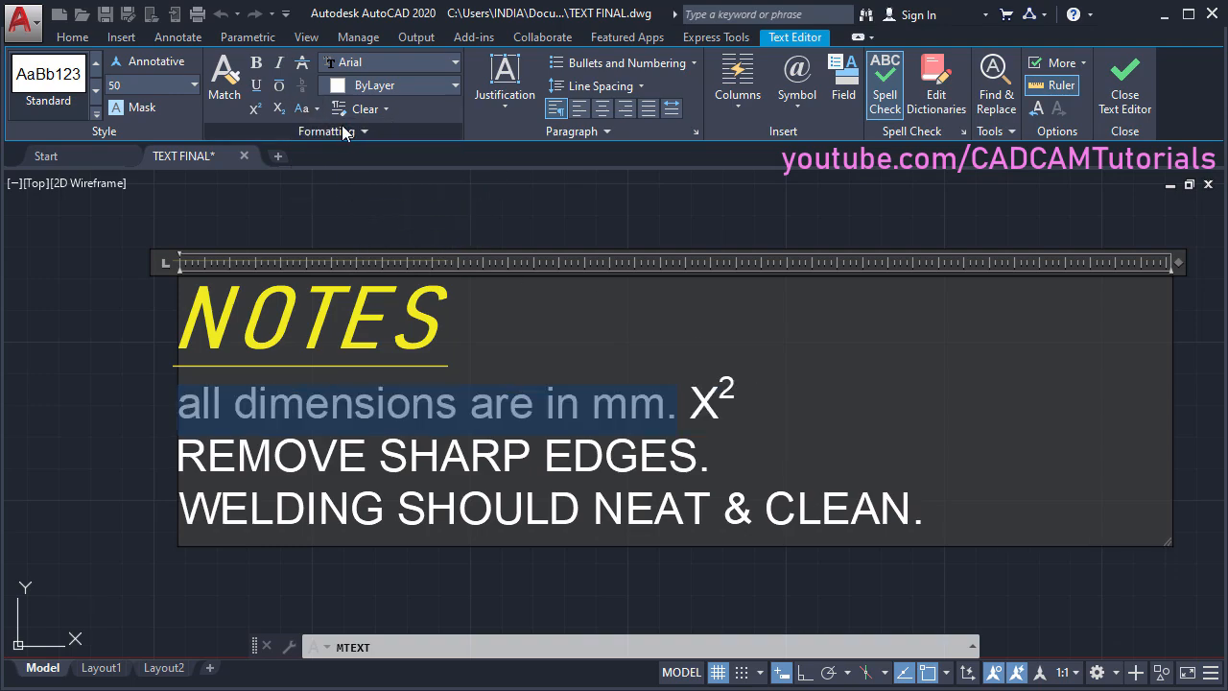
pyautogui.click(307, 108)
pyautogui.click(350, 139)
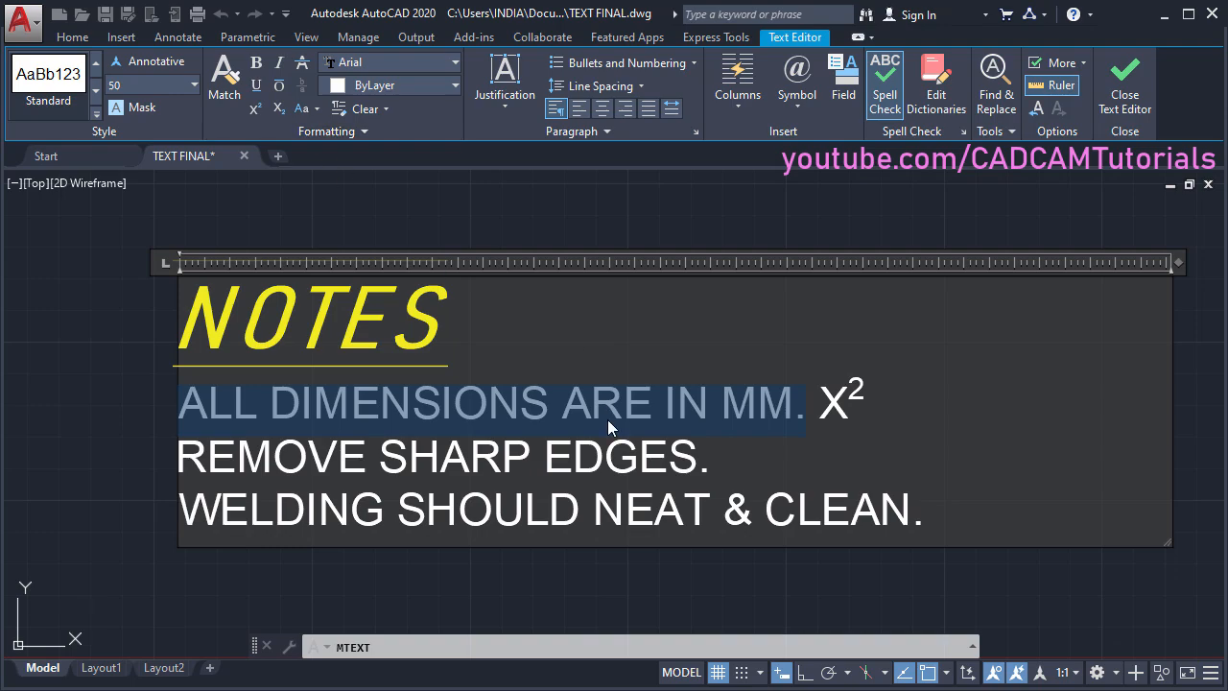
pyautogui.click(921, 404)
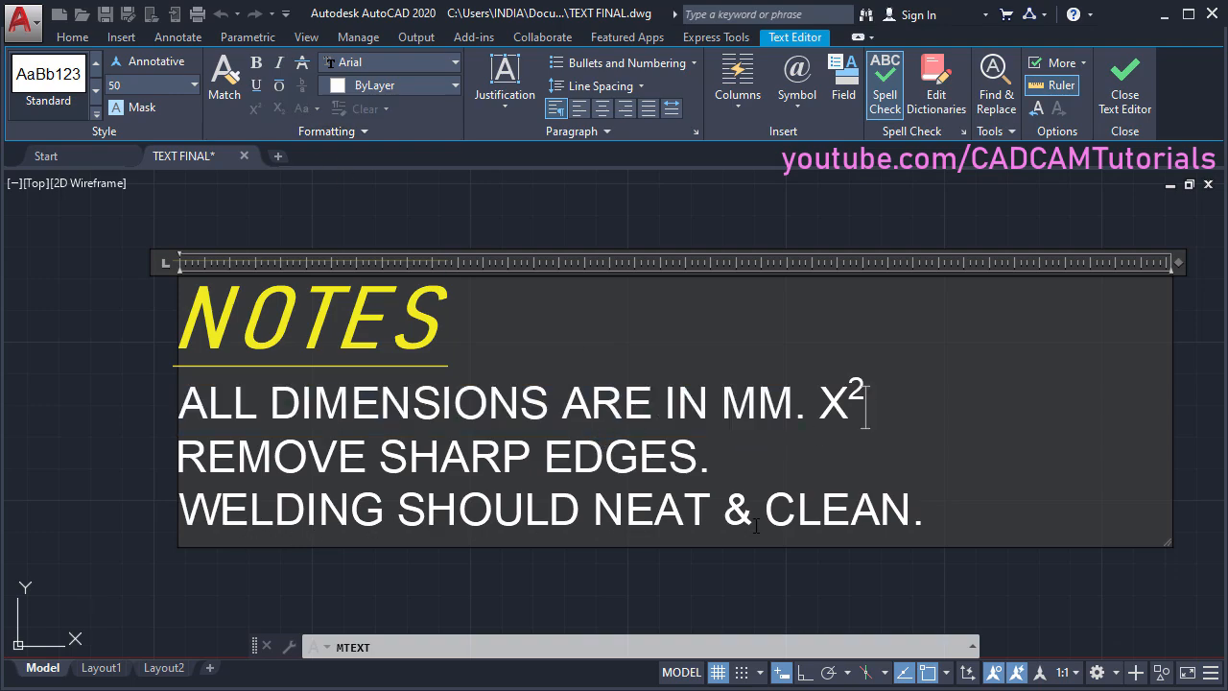
# Step: Apply strikethrough to the line "WELDING SHOULD NEAT & CLEAN."
pyautogui.moveTo(925, 516); pyautogui.dragTo(174, 499)
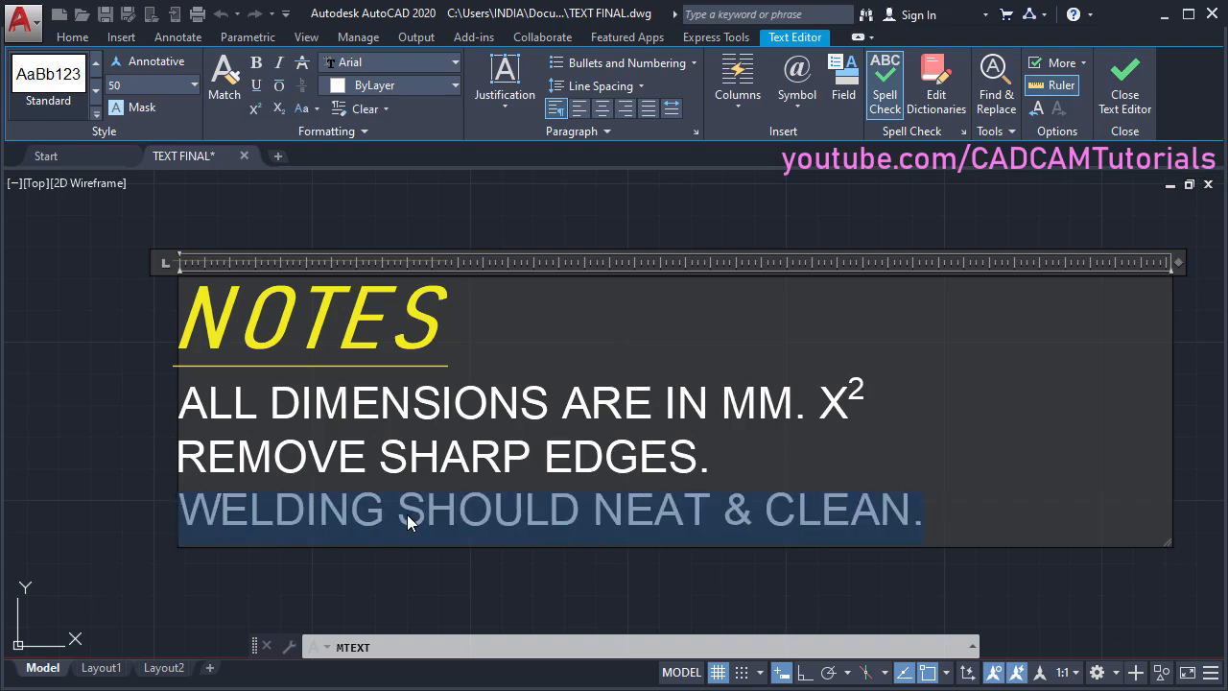
pyautogui.click(302, 63)
pyautogui.click(772, 480)
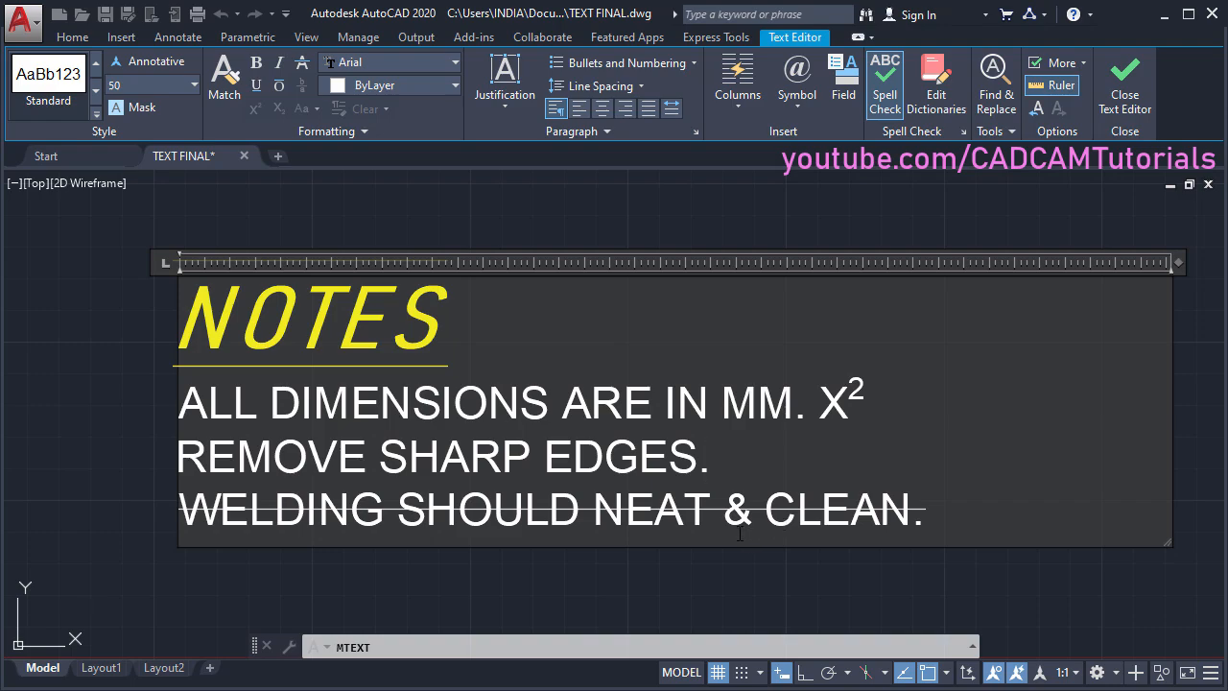
# Step: Set the oblique angle of the line "REMOVE SHARP EDGES." to 30
pyautogui.click(335, 131)
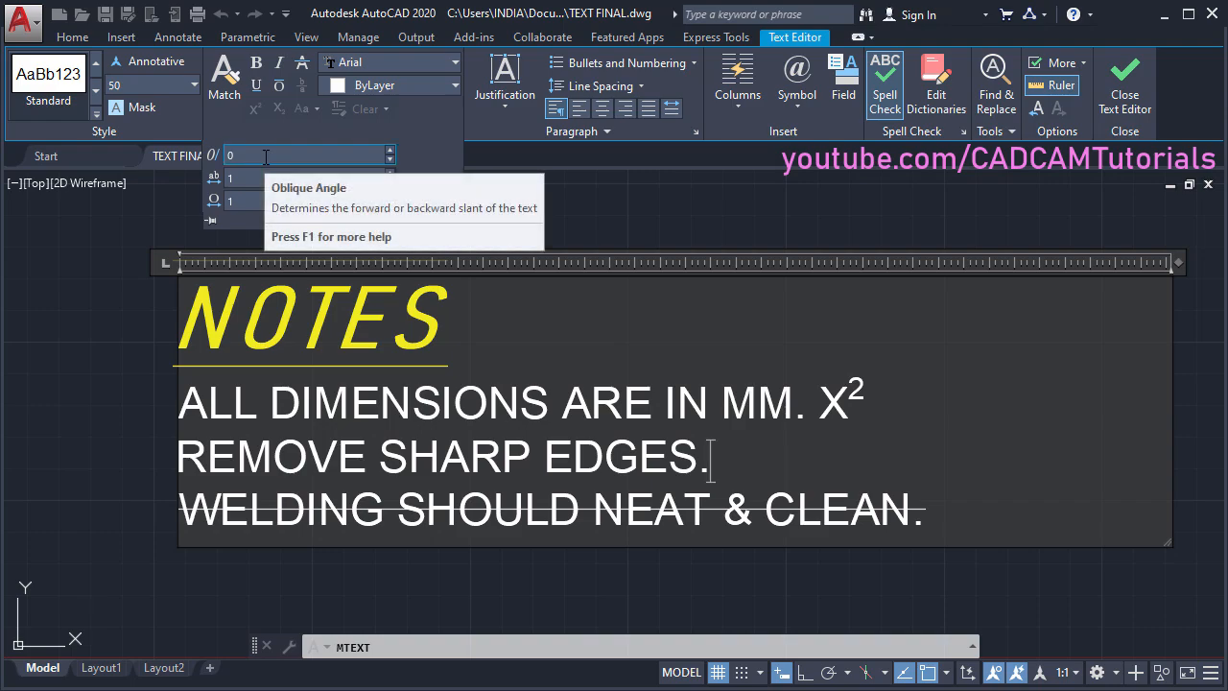
pyautogui.moveTo(718, 459); pyautogui.dragTo(132, 464)
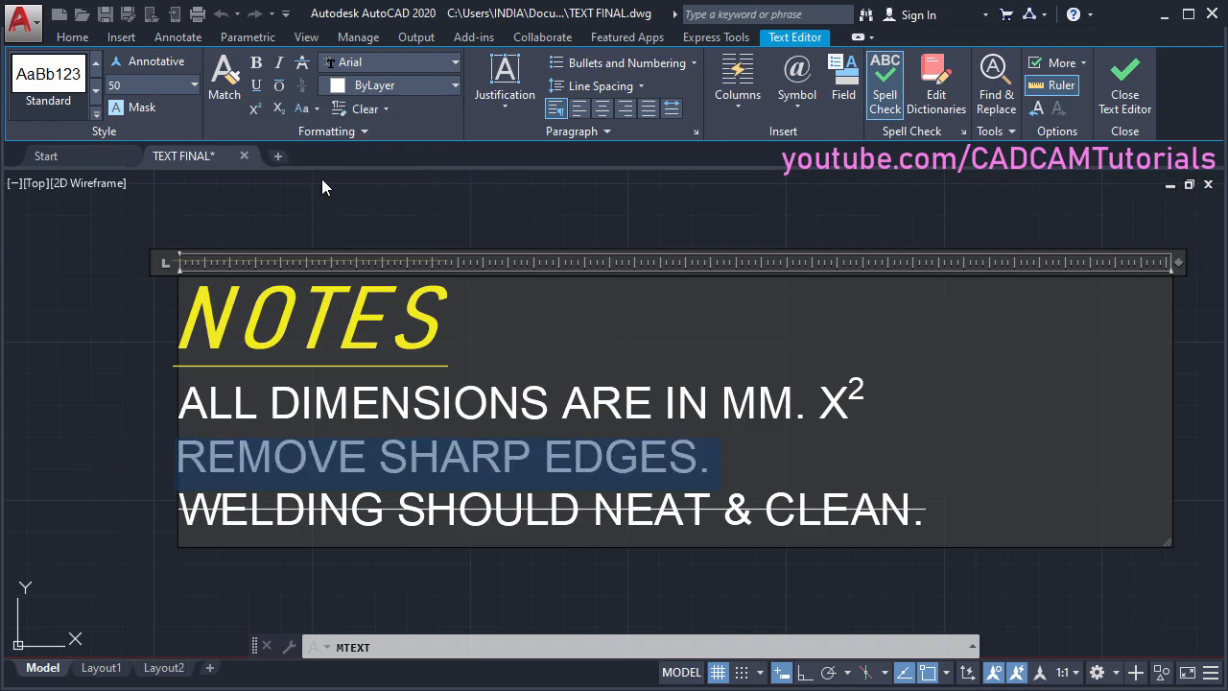
pyautogui.click(327, 131)
pyautogui.click(248, 156)
pyautogui.write('3')
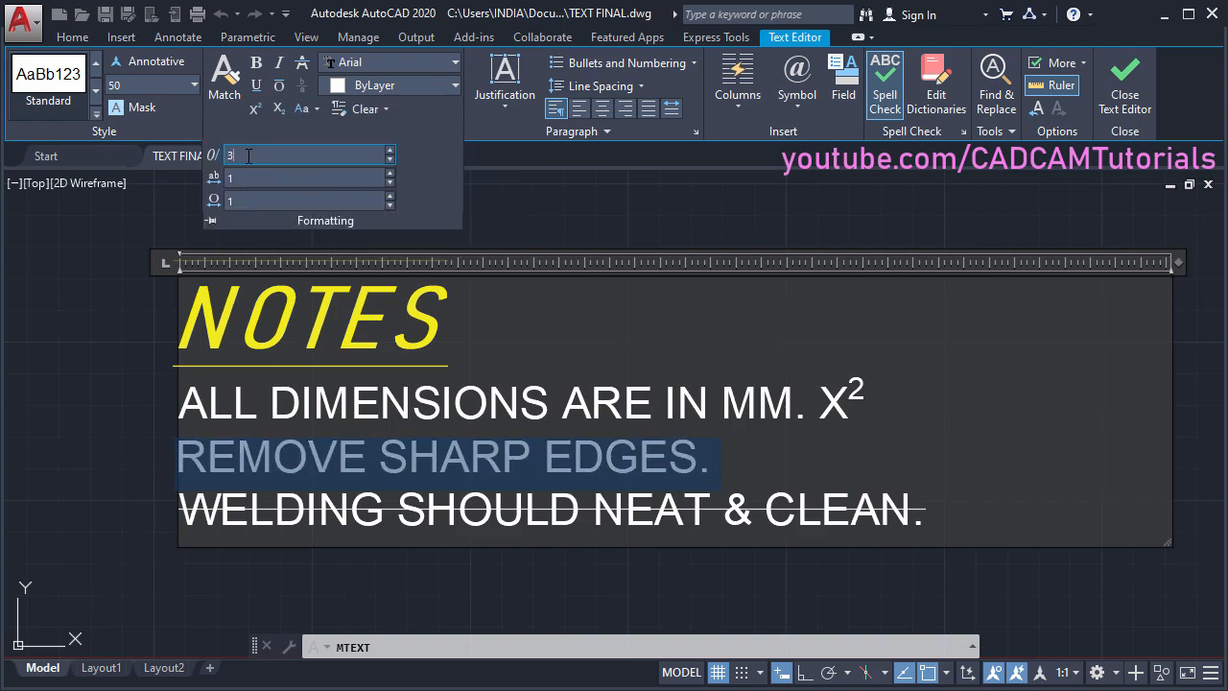
pyautogui.write('0')
pyautogui.press('Return')
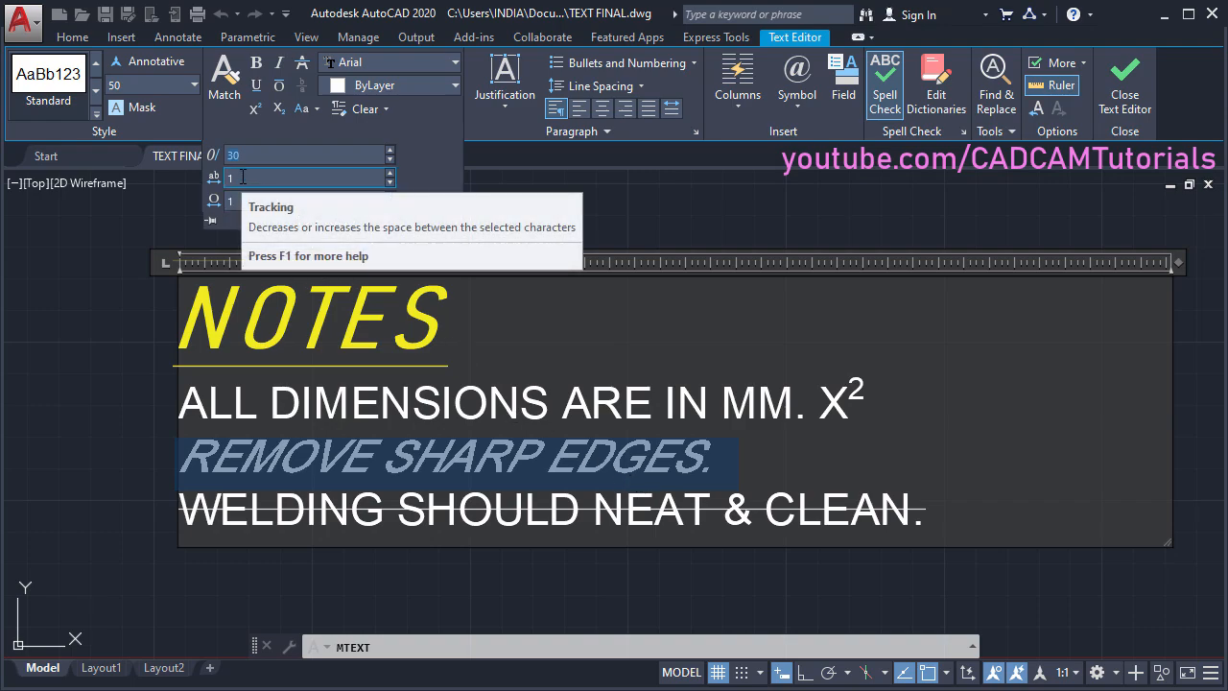
# Step: Try tracking values of 2 and 3 on the "REMOVE SHARP EDGES." line and set the tracking back to 1
pyautogui.click(243, 176)
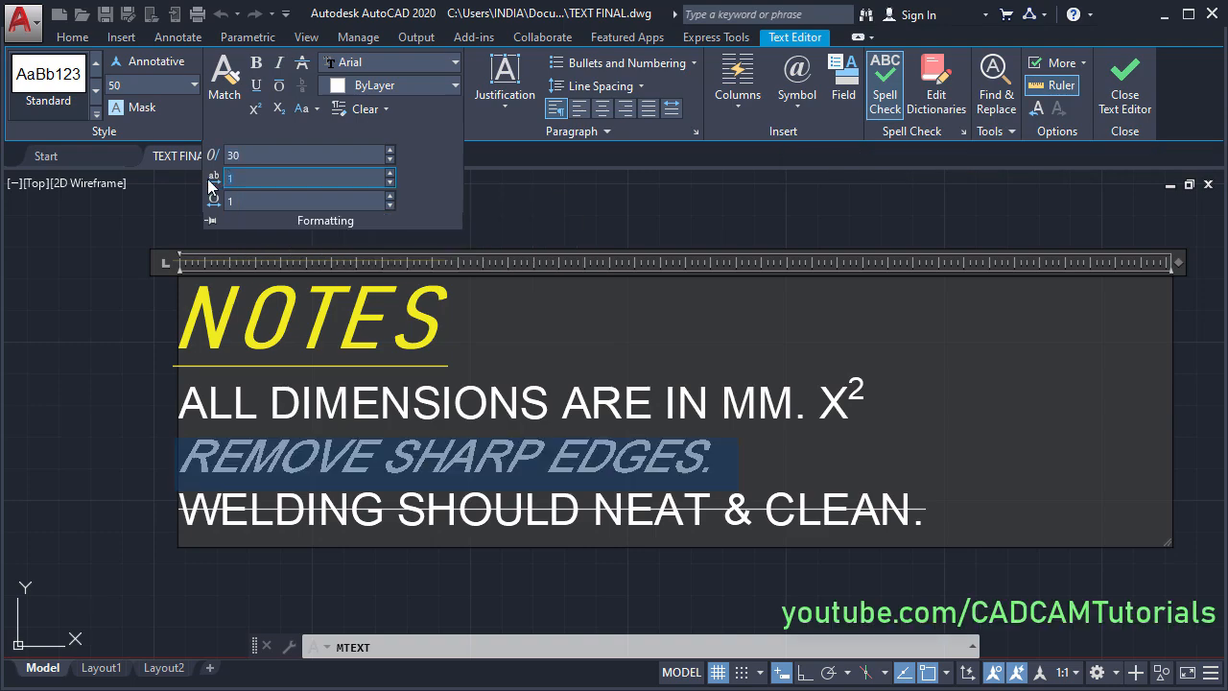
pyautogui.write('2')
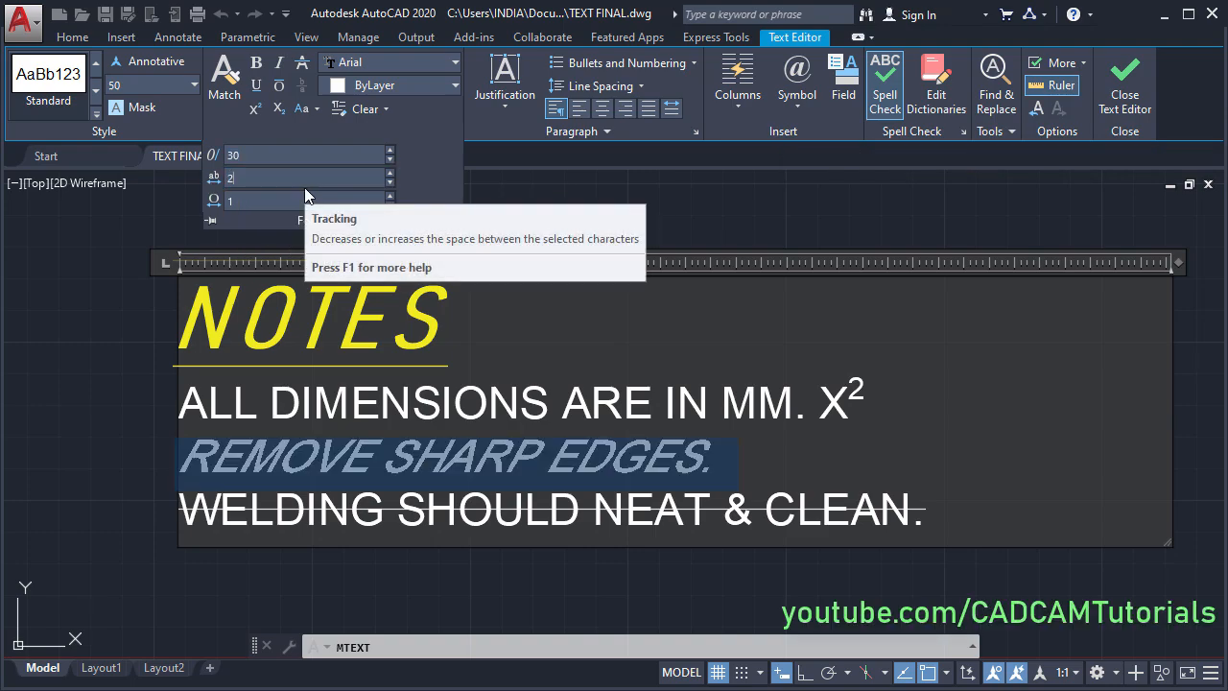
pyautogui.press('Return')
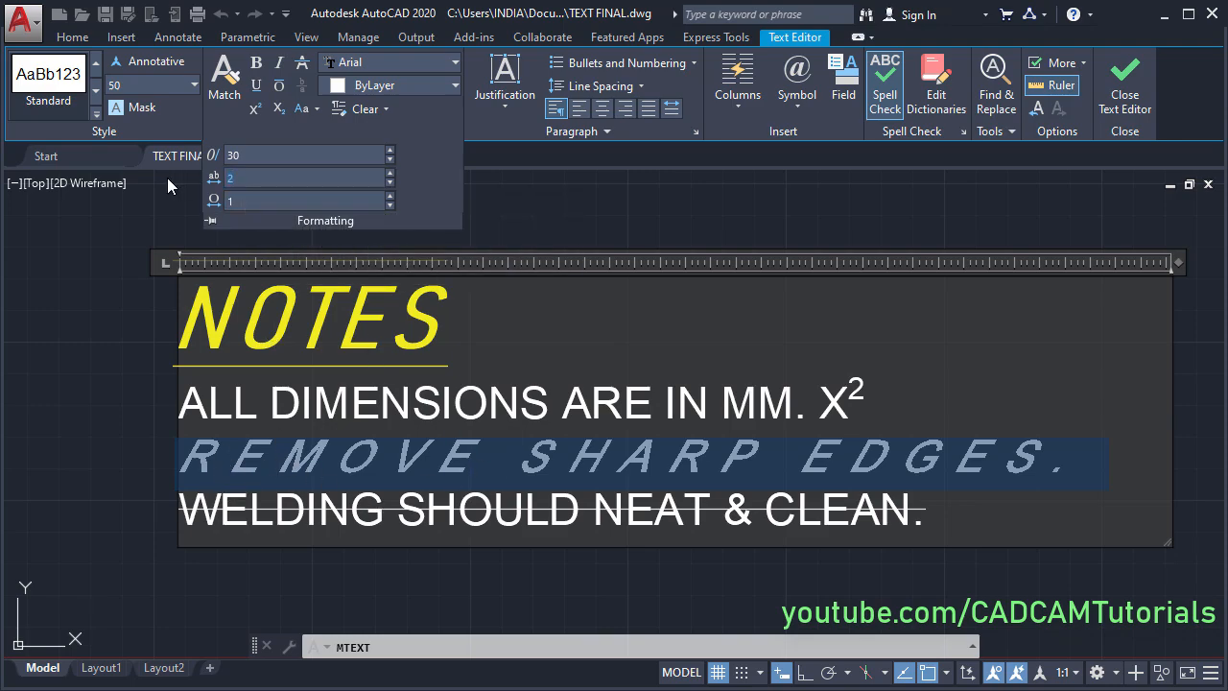
pyautogui.write('3')
pyautogui.press('Return')
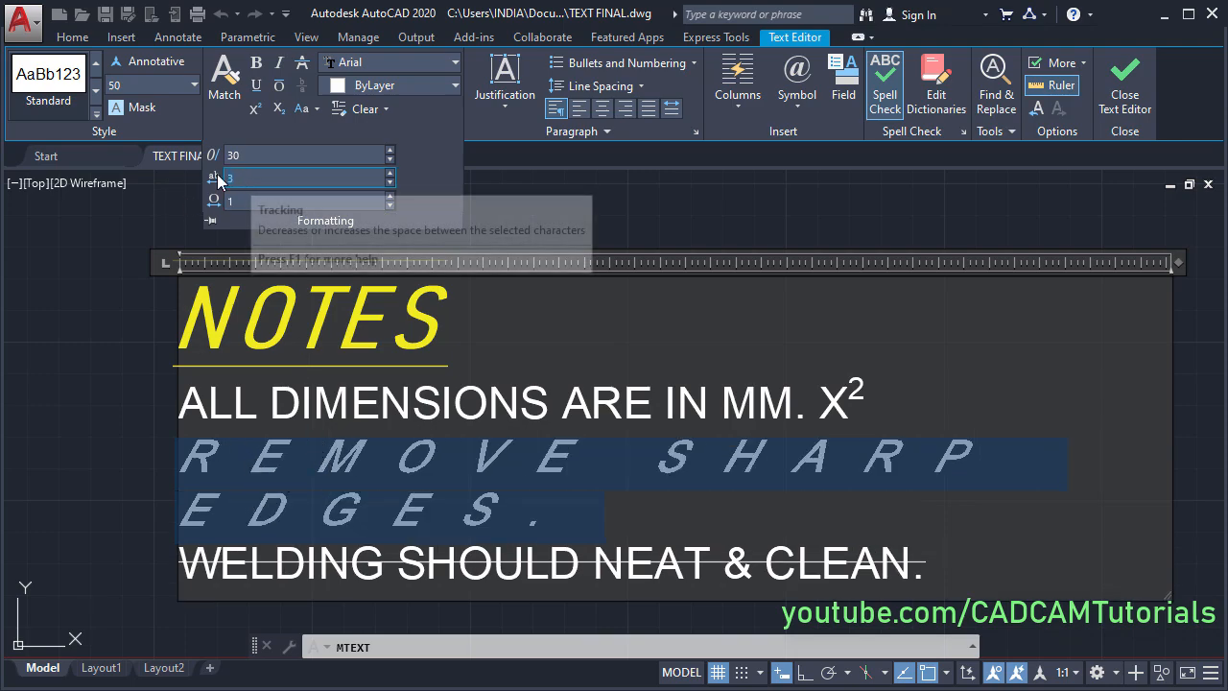
pyautogui.write('1')
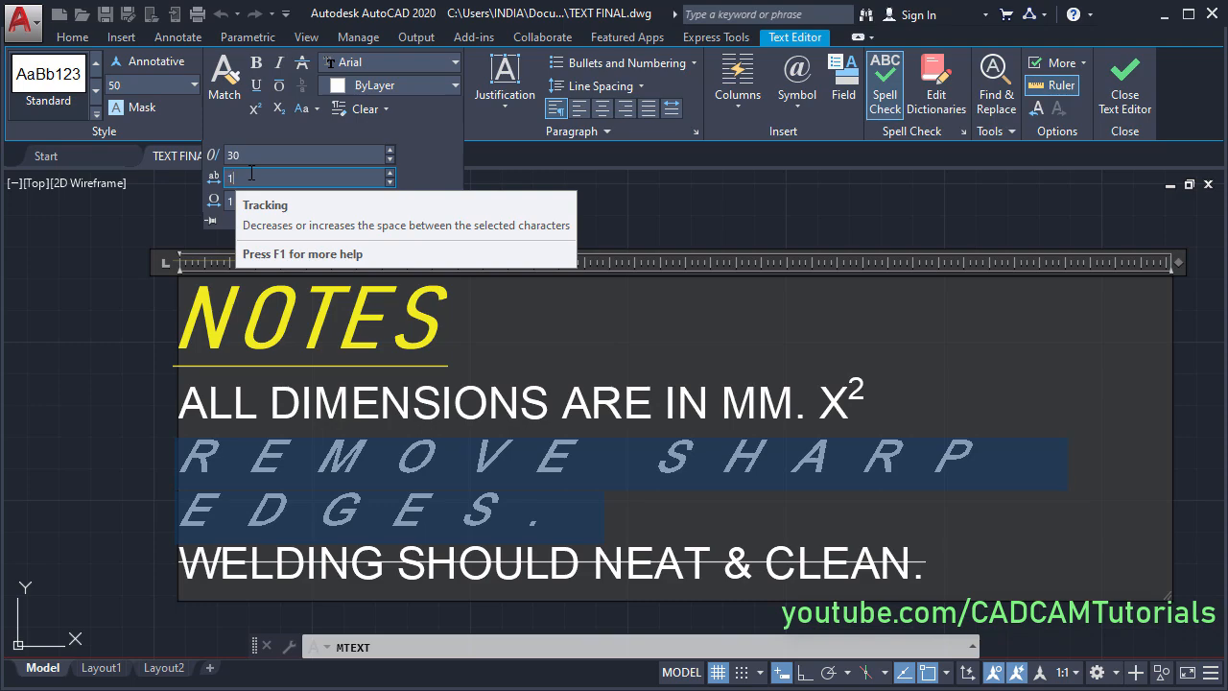
pyautogui.press('Return')
# Step: Reset the oblique angle of the "REMOVE SHARP EDGES." line to 0
pyautogui.click(252, 153)
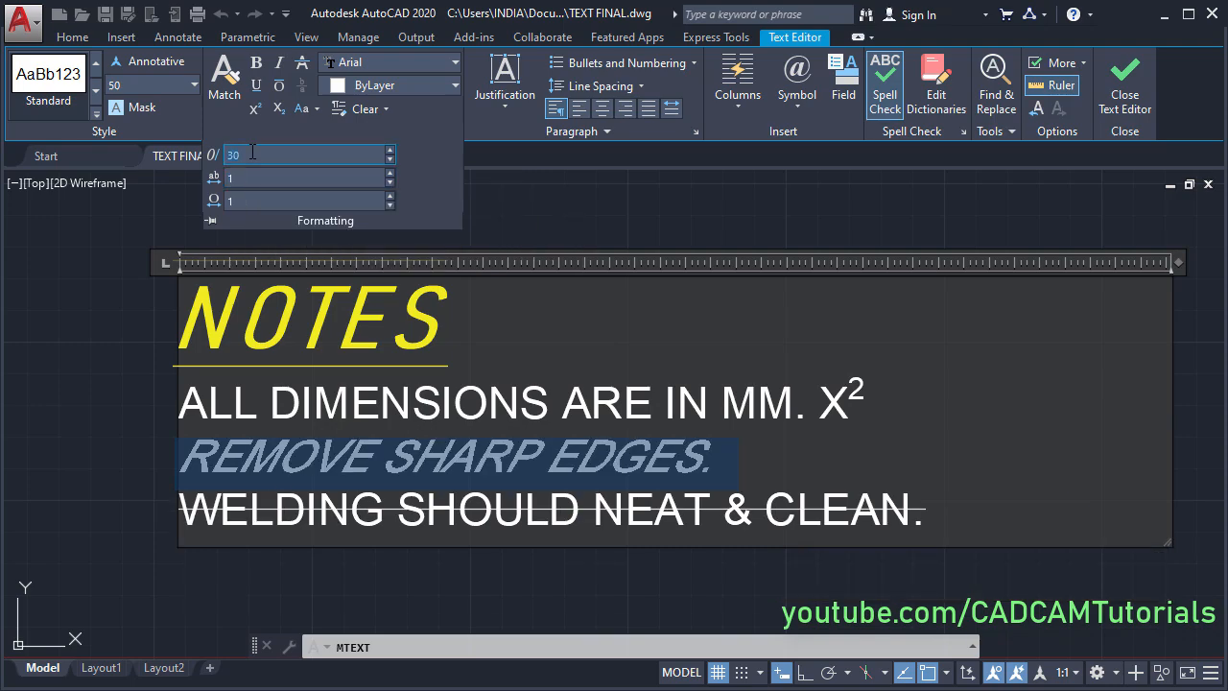
pyautogui.write('0')
pyautogui.press('Return')
# Step: Try width factors of .5 and 1.5 on the "REMOVE SHARP EDGES." line and restore its normal character width
pyautogui.click(237, 201)
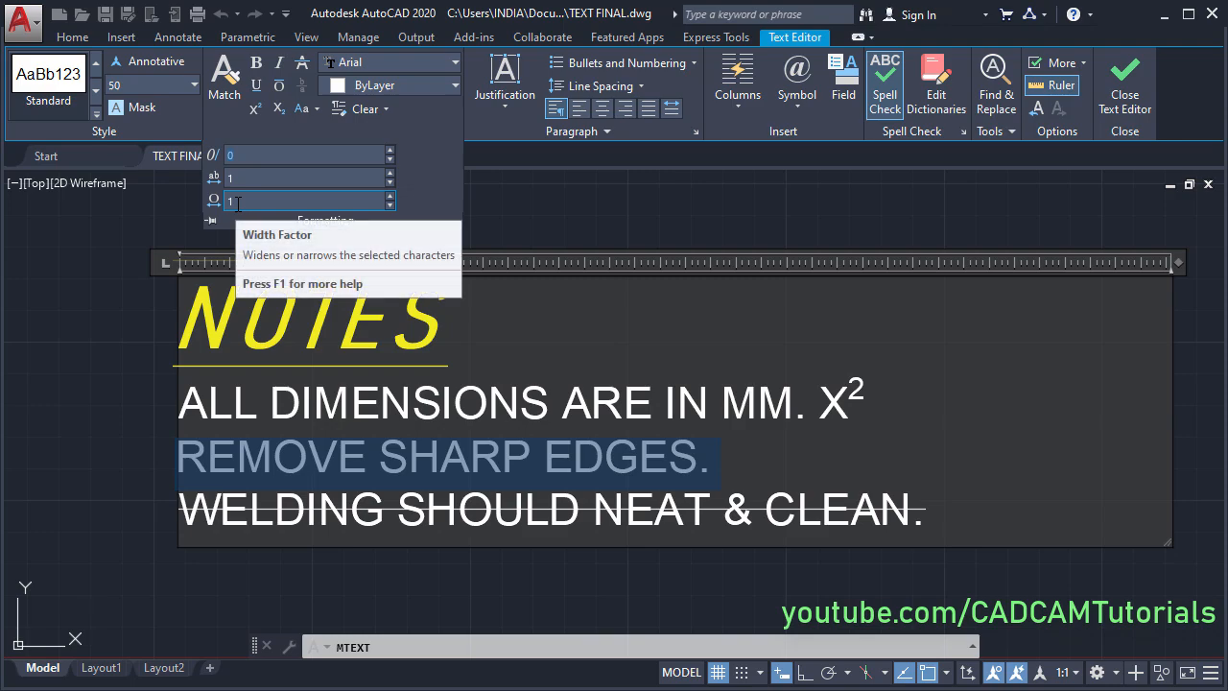
pyautogui.write('.5')
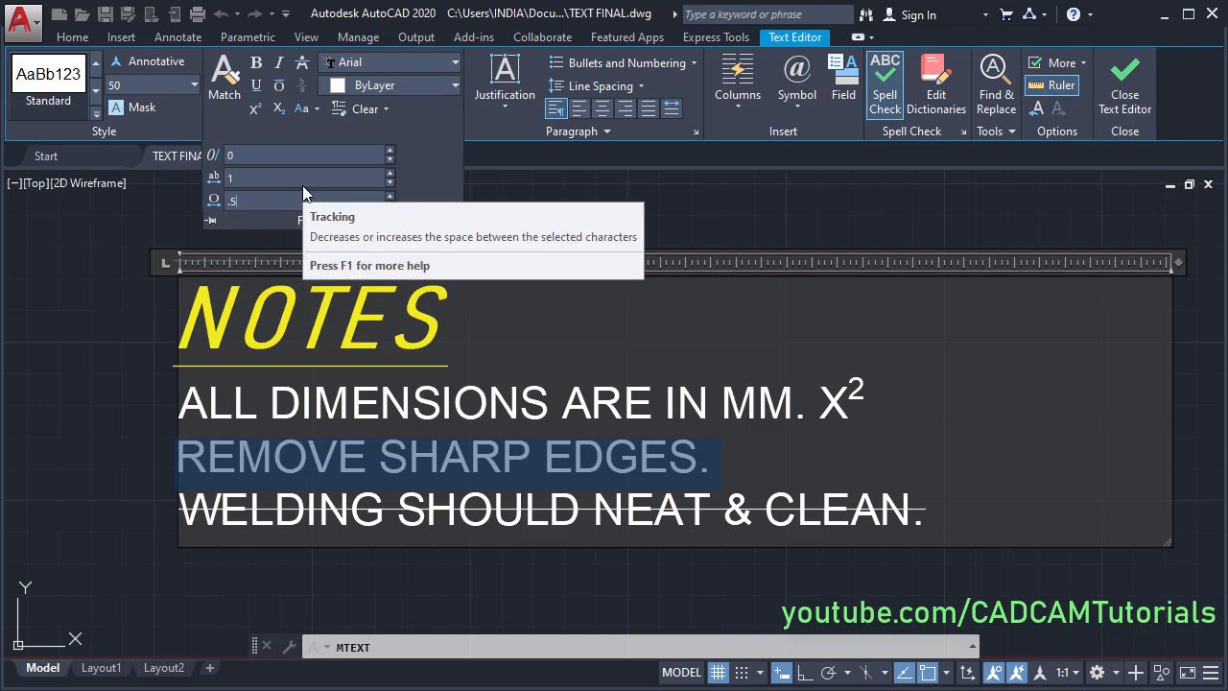
pyautogui.press('Return')
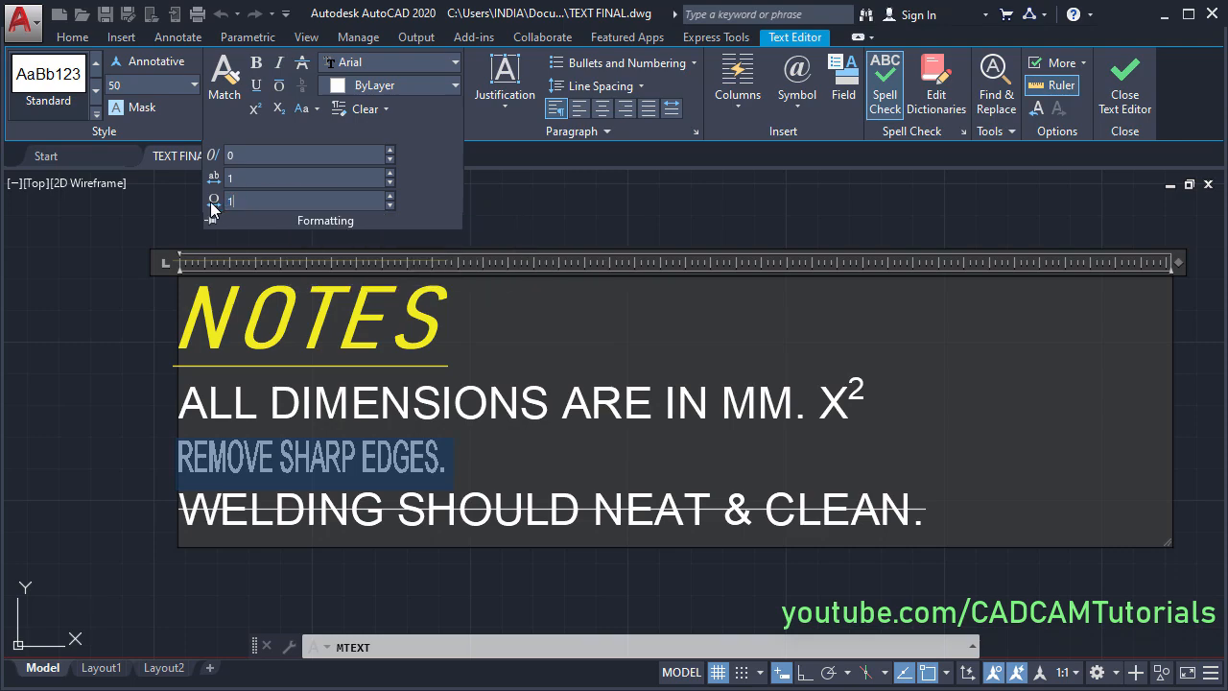
pyautogui.write('1.5')
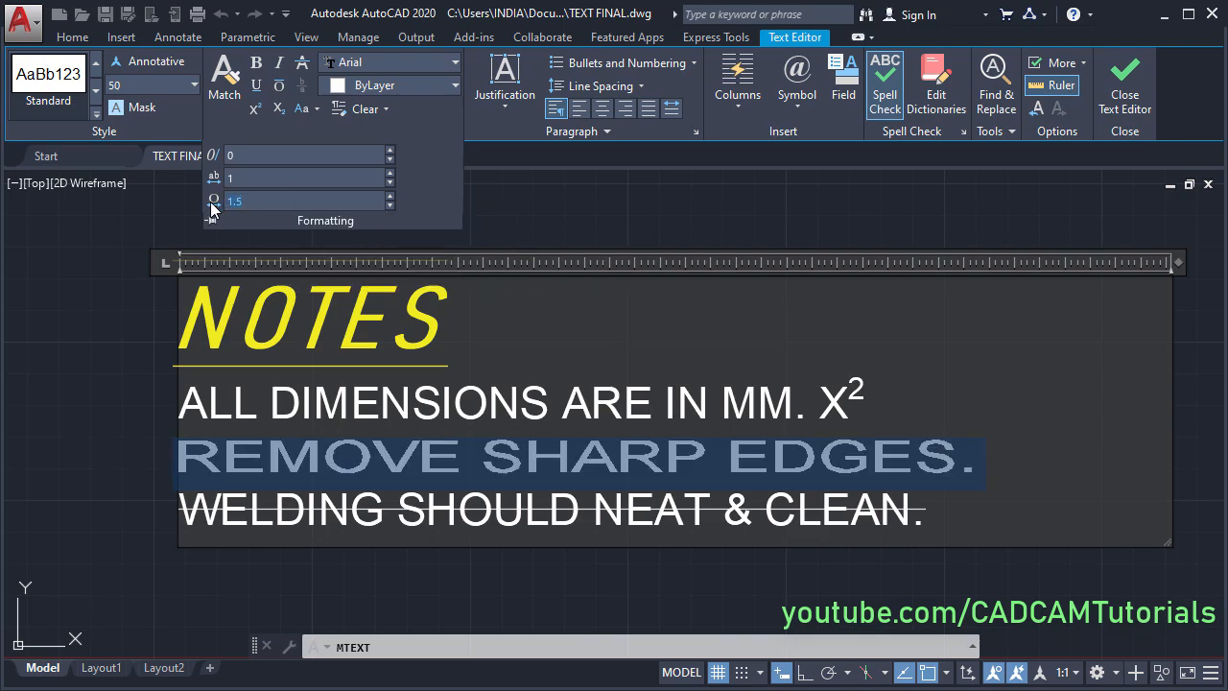
pyautogui.press('Return')
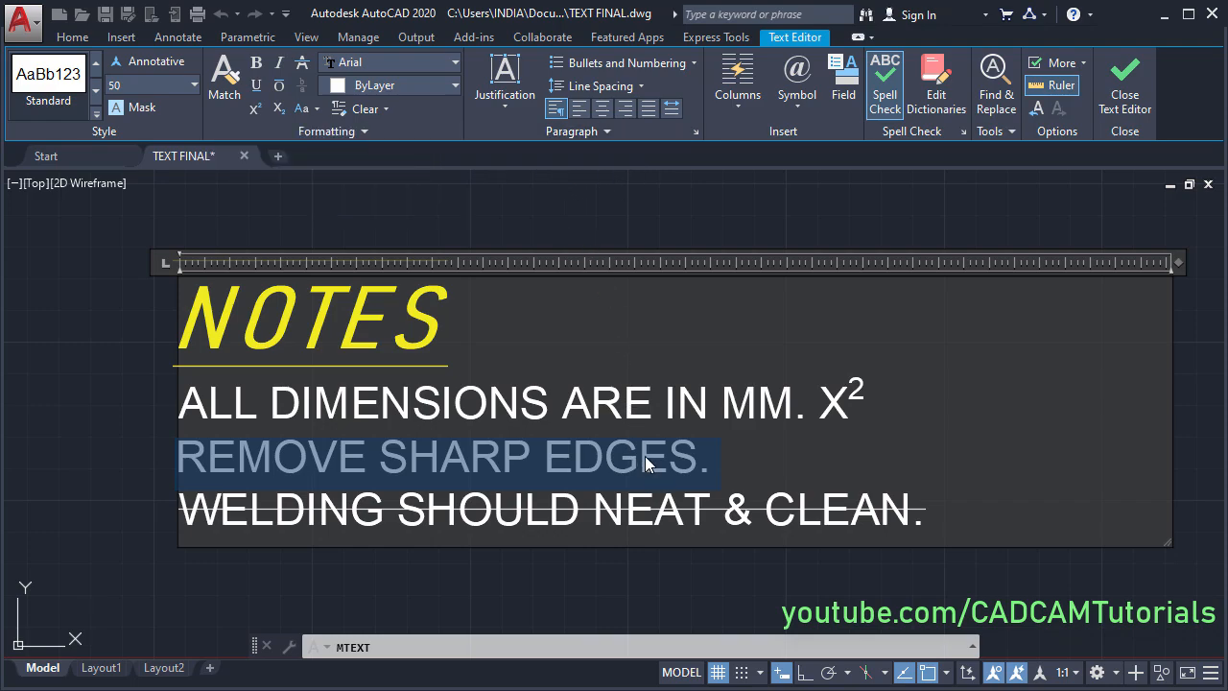
# Step: Turn the three note lines below the "NOTES" heading into a numbered list
pyautogui.moveTo(941, 508); pyautogui.dragTo(182, 388)
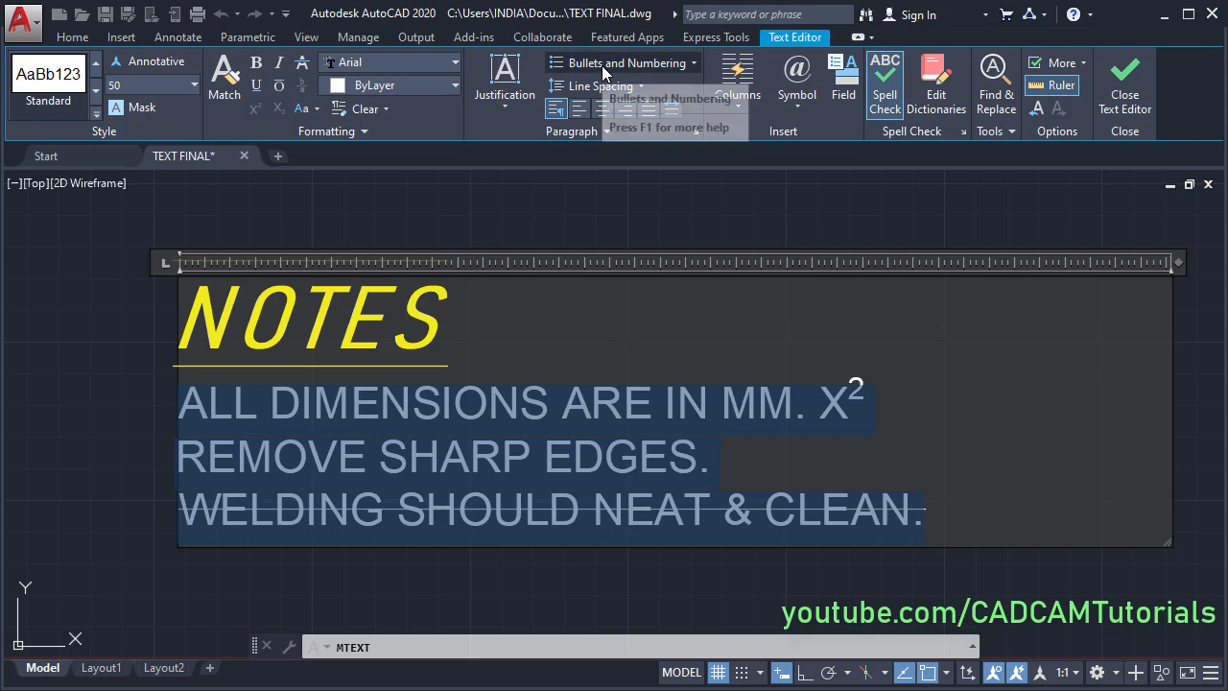
pyautogui.click(669, 61)
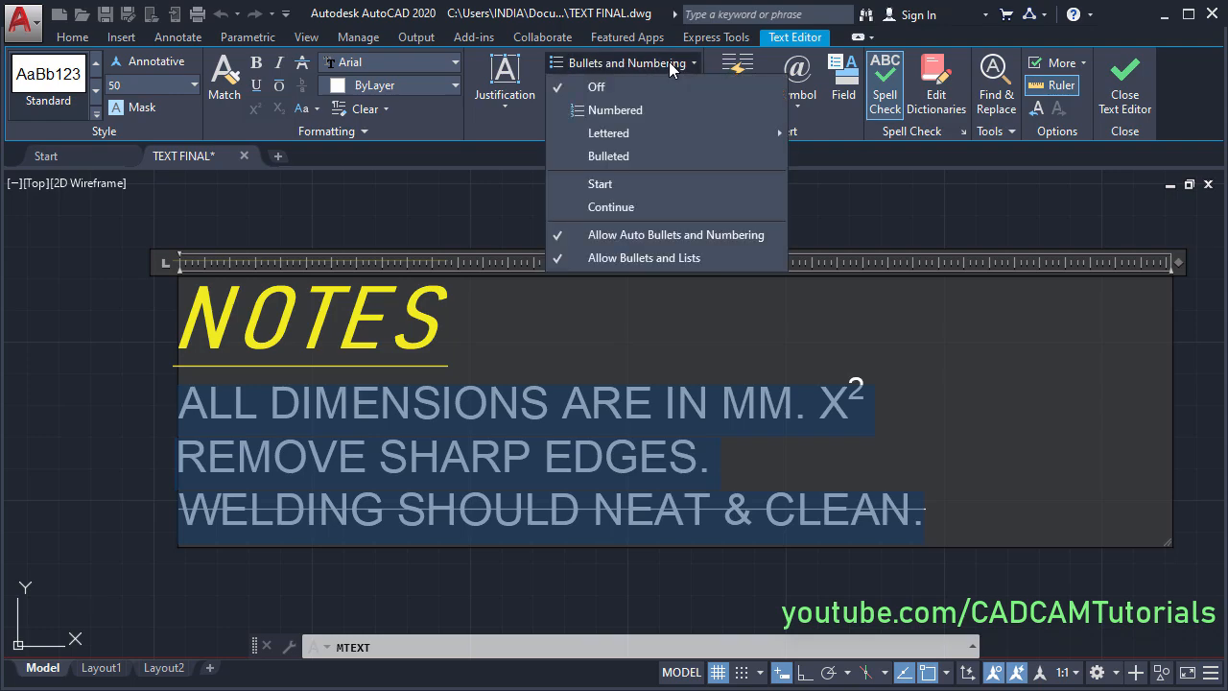
pyautogui.click(627, 114)
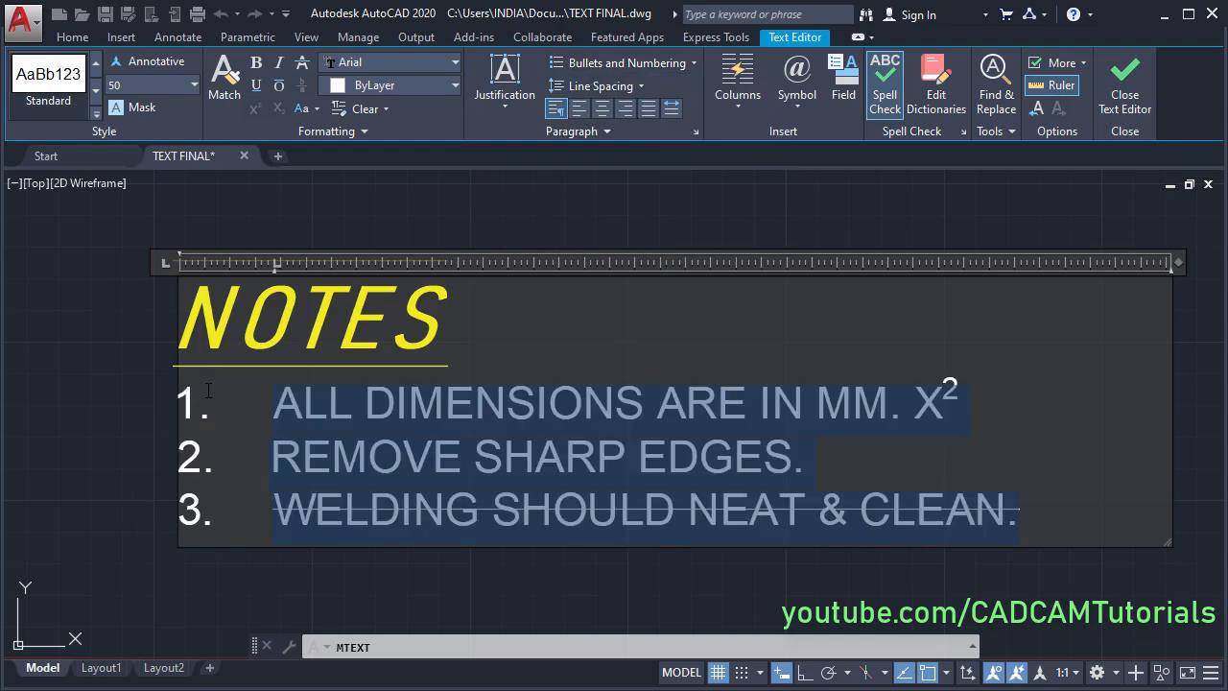
# Step: Try uppercase lettering and bullets on the three note lines and turn off their list formatting
pyautogui.click(639, 61)
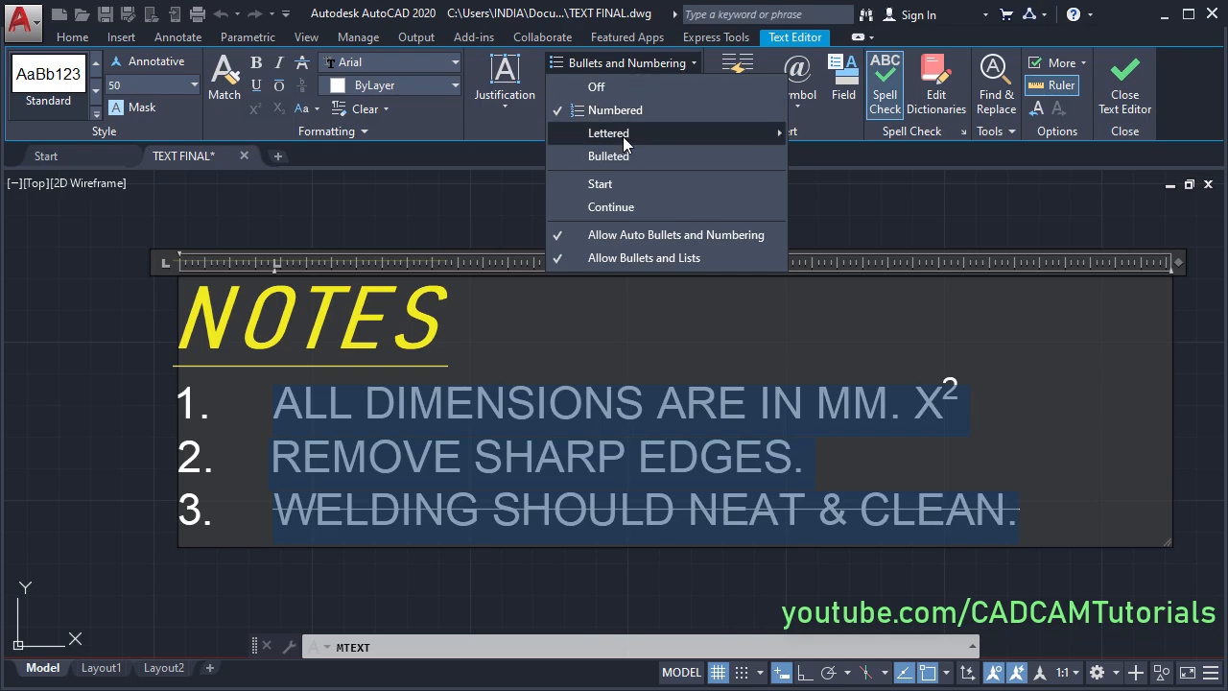
pyautogui.moveTo(624, 142)
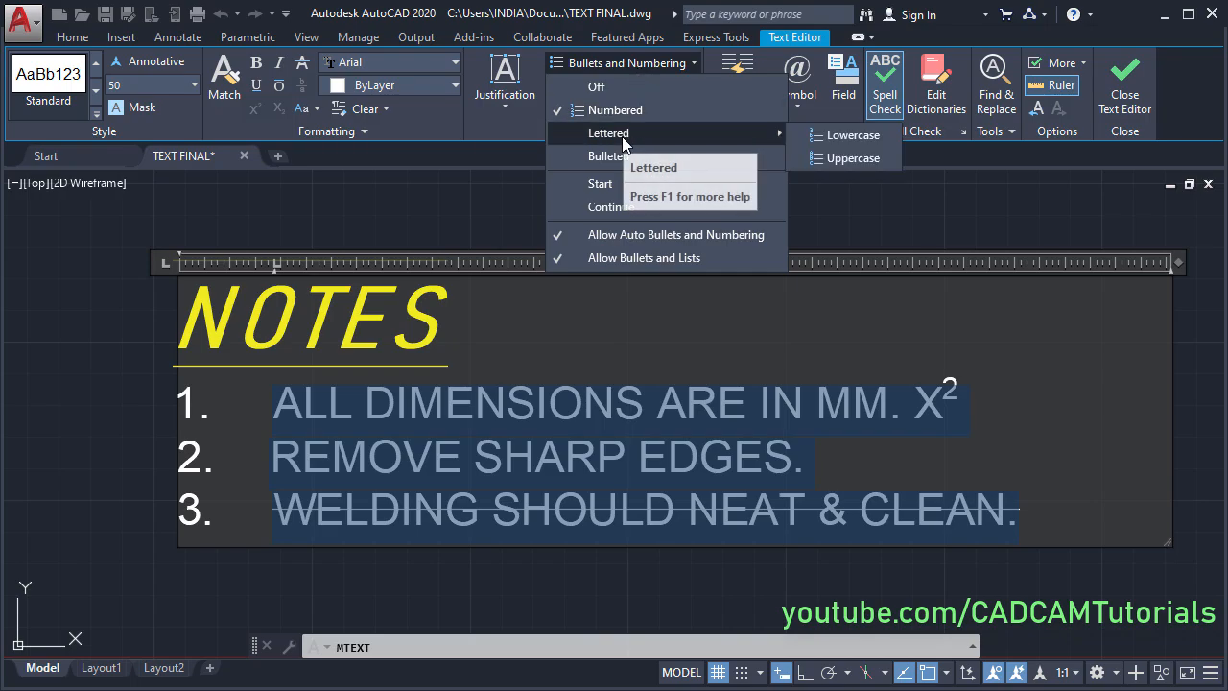
pyautogui.click(849, 165)
pyautogui.click(622, 62)
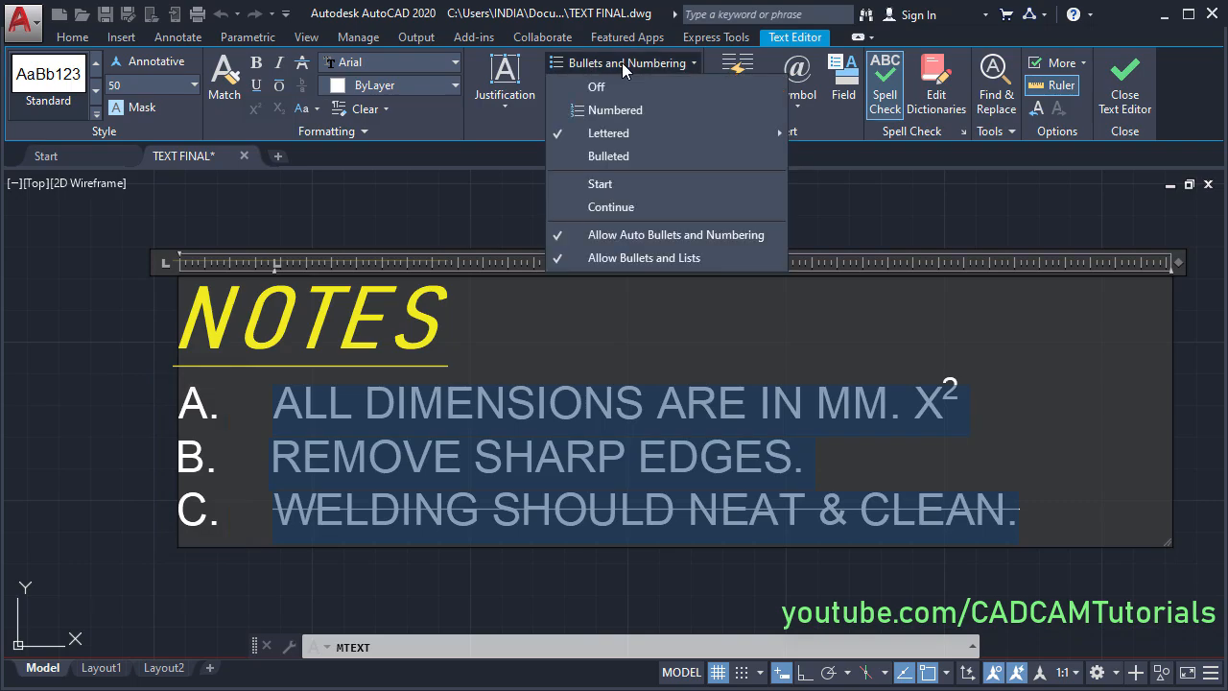
pyautogui.click(634, 156)
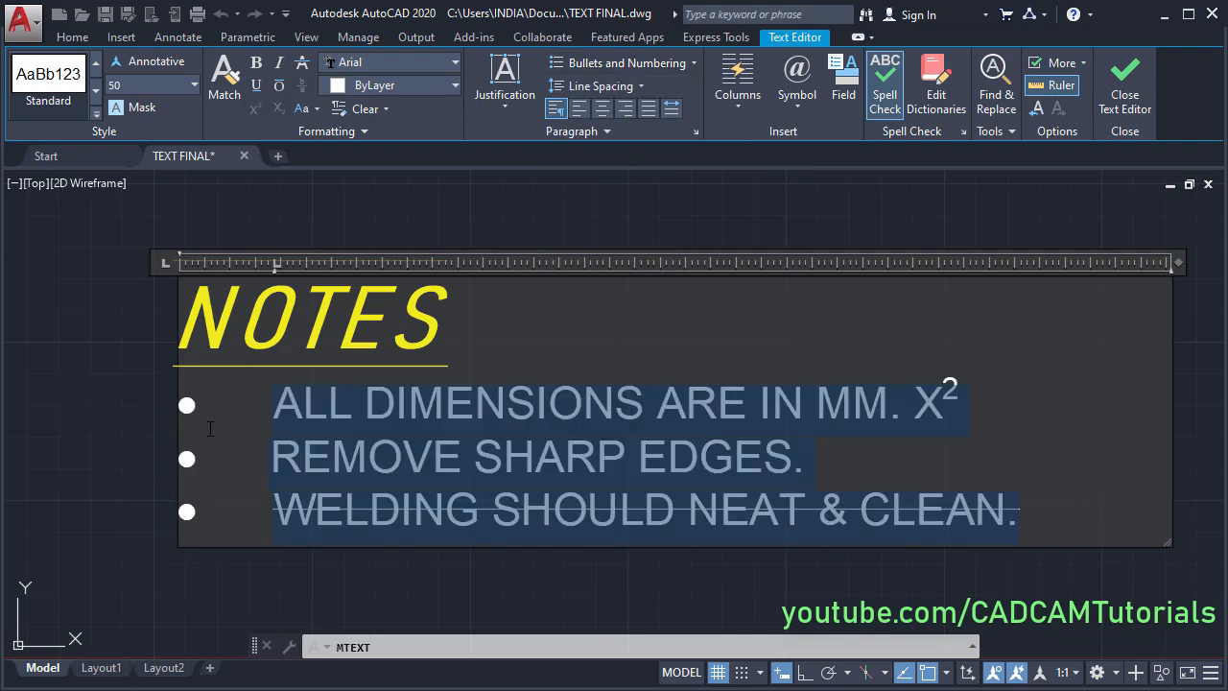
pyautogui.click(630, 63)
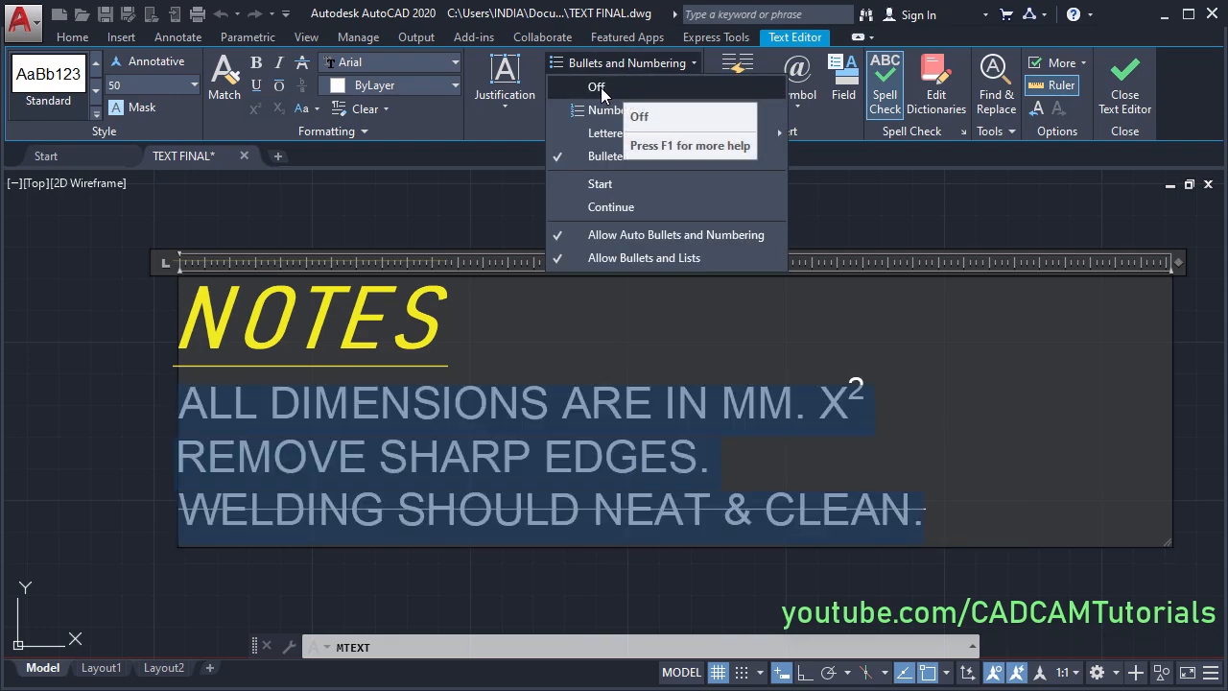
pyautogui.click(602, 85)
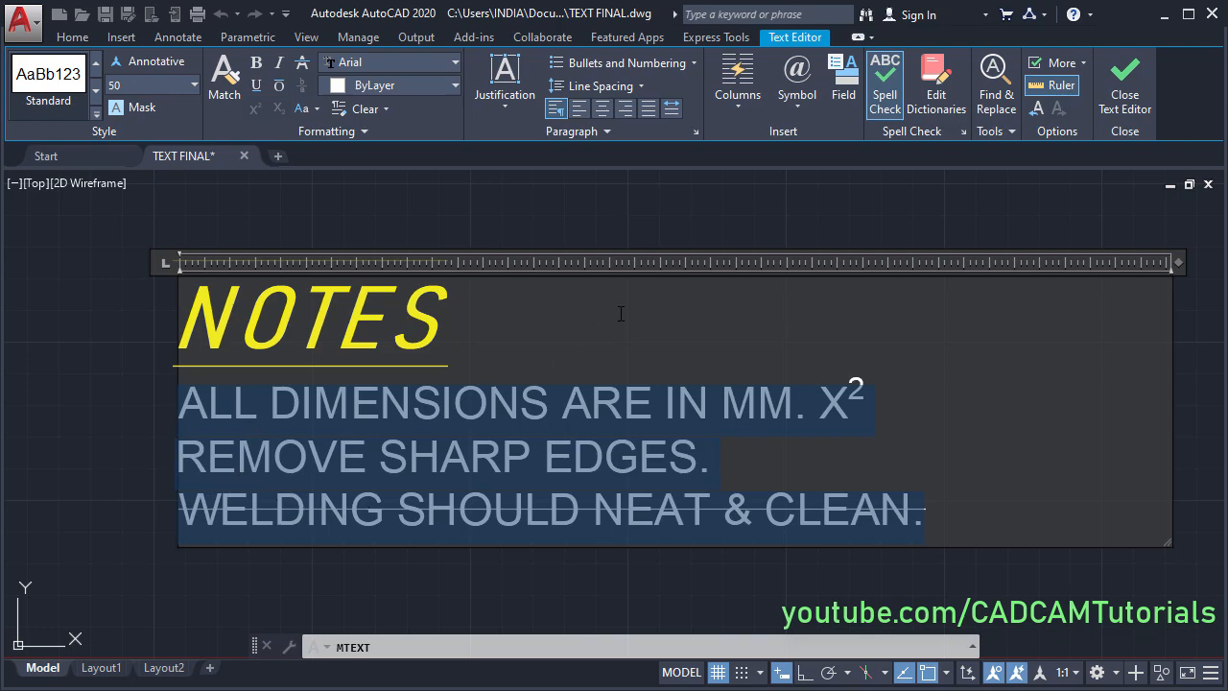
# Step: Apply 1.0x line spacing to the three note lines, try the centre, right, justified and distributed alignments, and left-align them
pyautogui.click(601, 85)
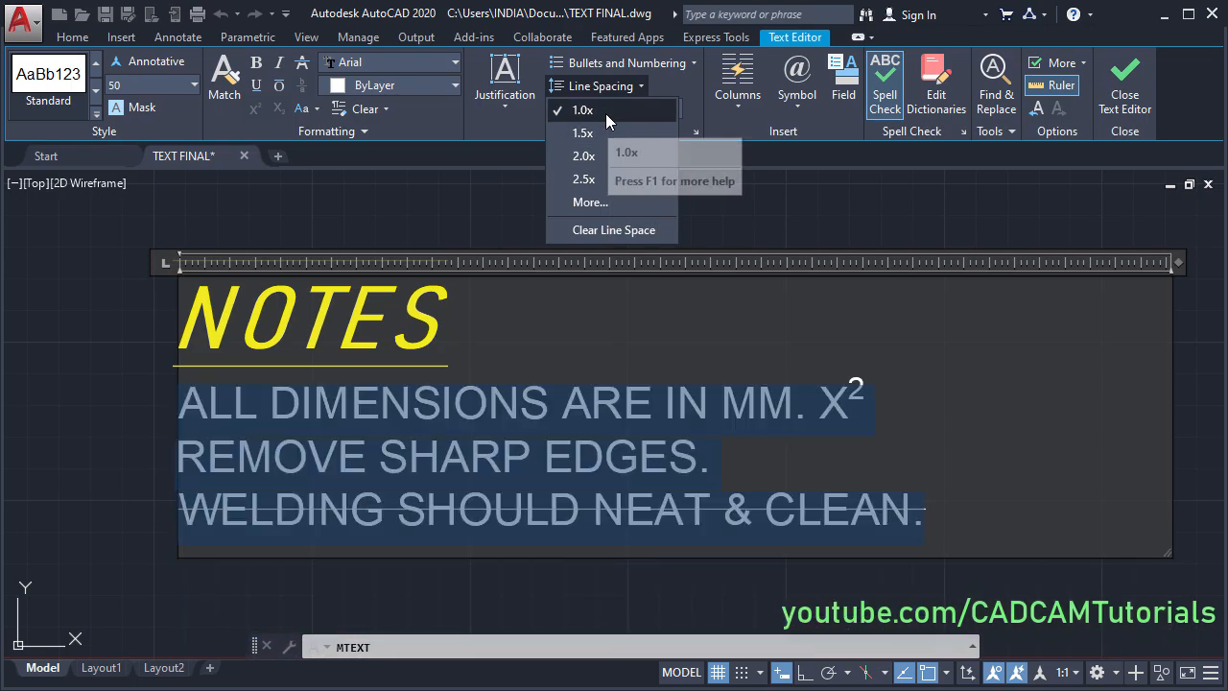
pyautogui.click(607, 113)
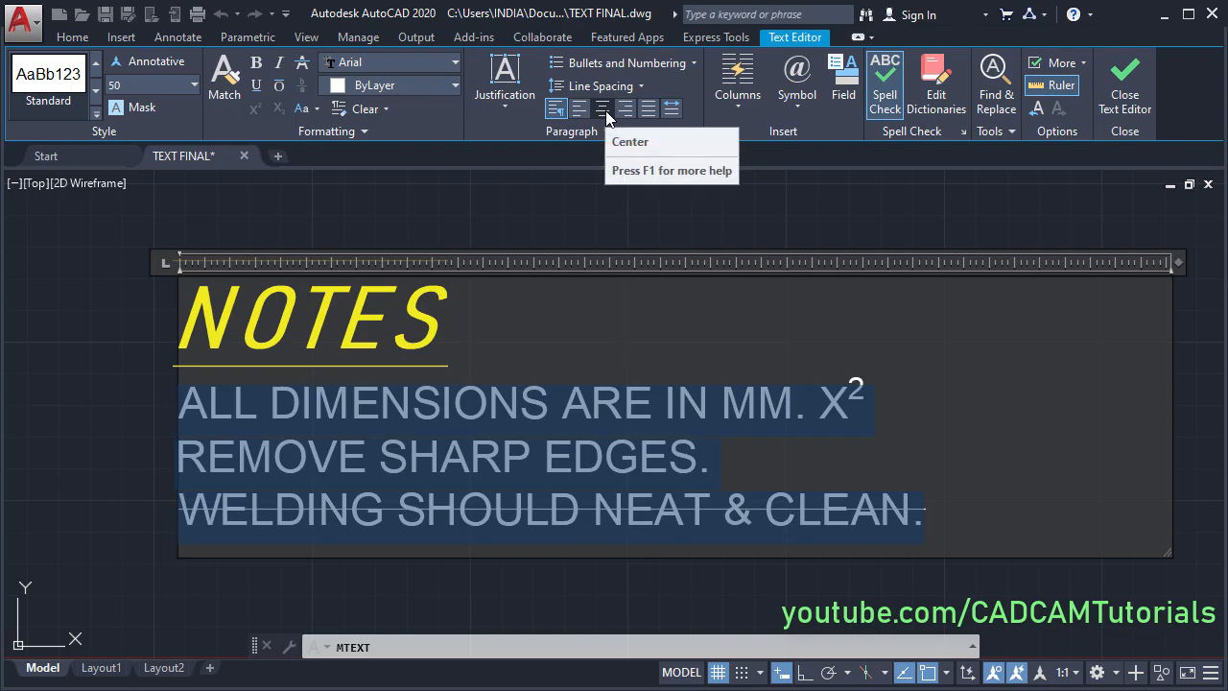
pyautogui.click(605, 111)
pyautogui.click(626, 111)
pyautogui.click(578, 111)
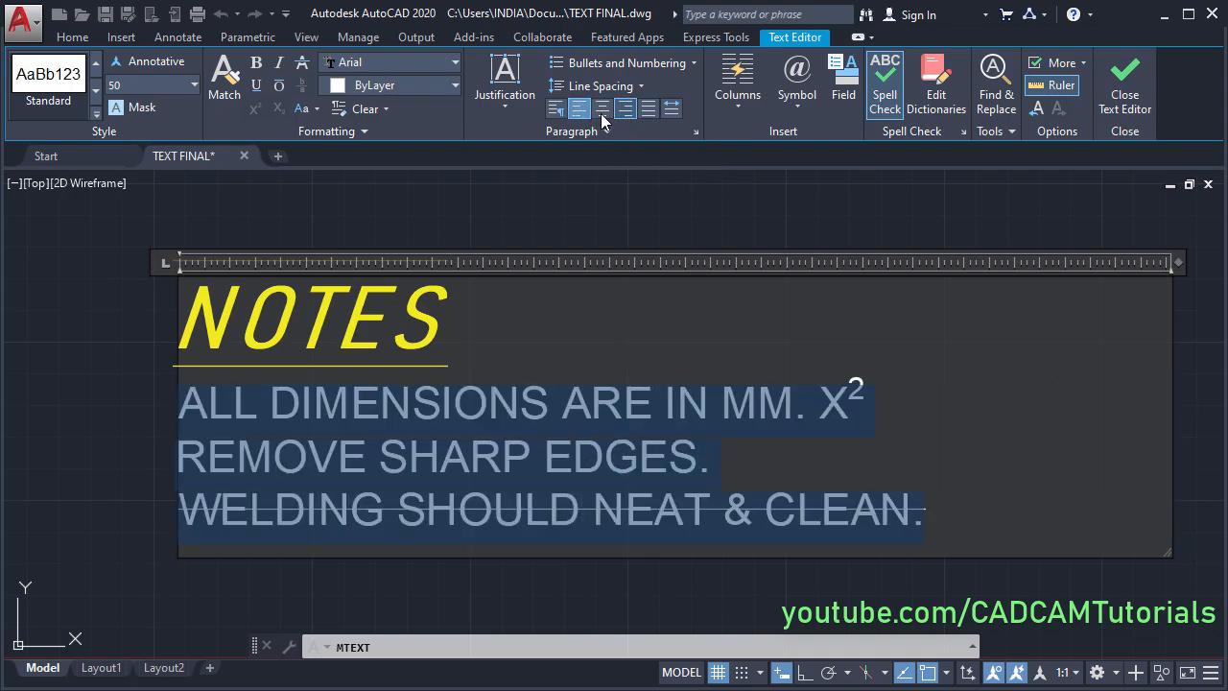
pyautogui.click(648, 113)
pyautogui.click(667, 113)
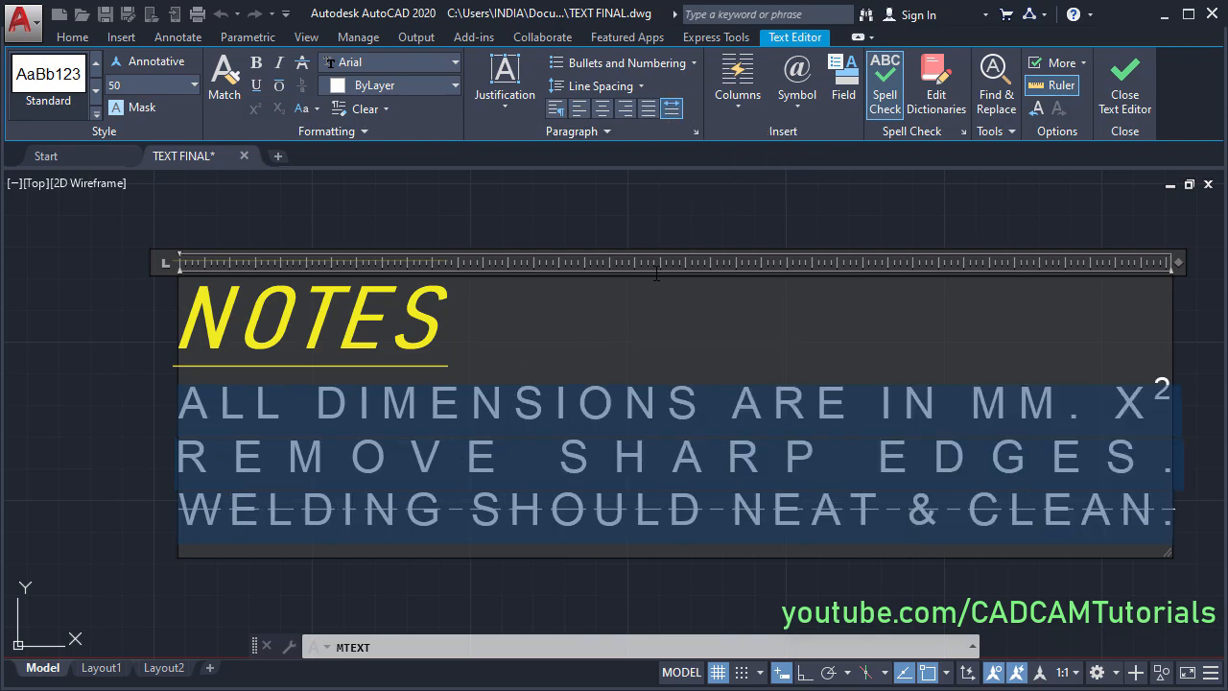
pyautogui.click(580, 111)
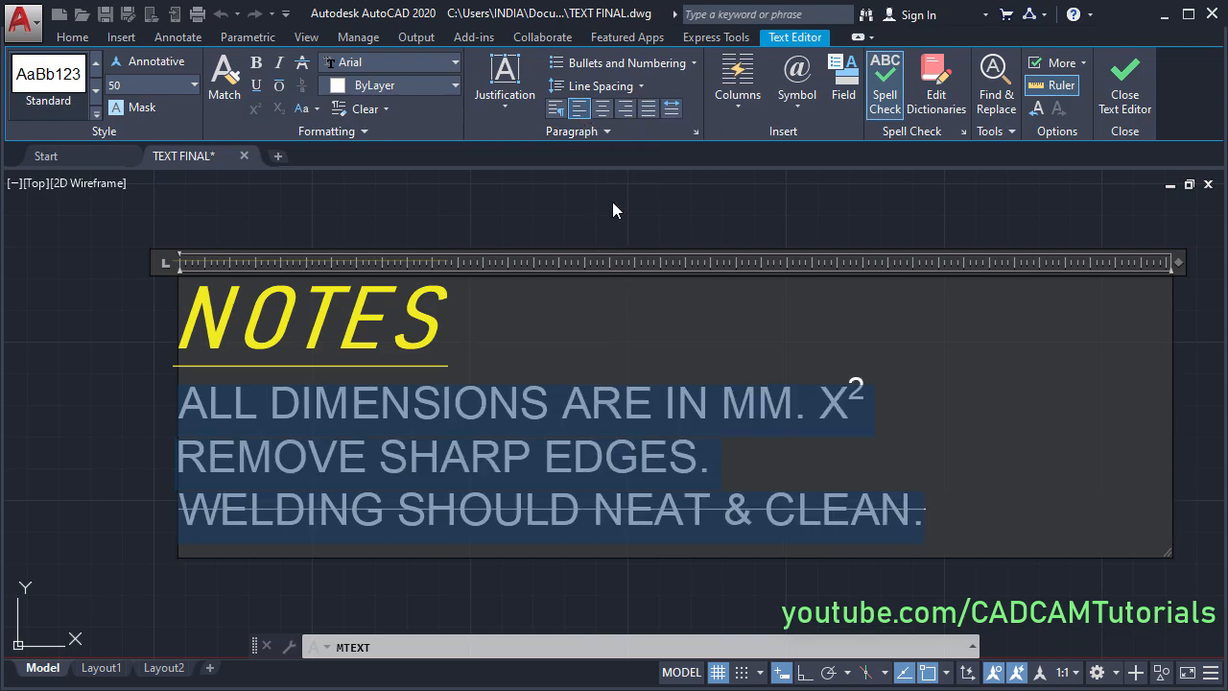
# Step: Insert the Ohm symbol, preceded by a space, at the end of the "REMOVE SHARP EDGES." line
pyautogui.click(594, 460)
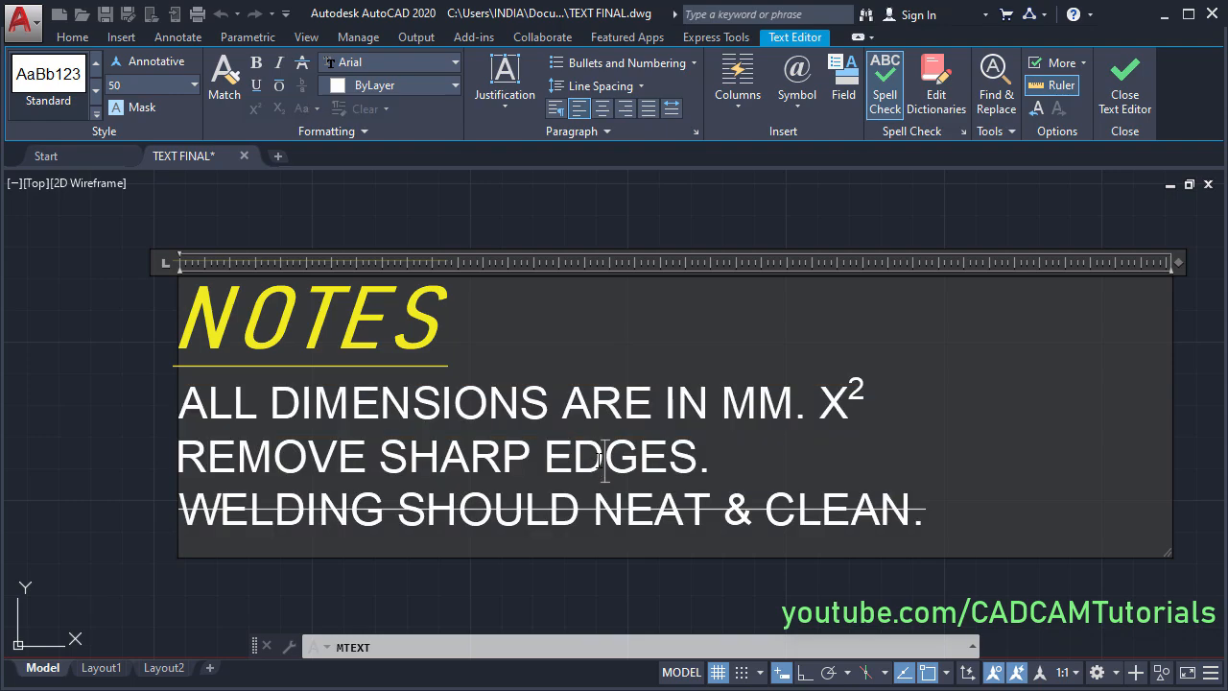
pyautogui.click(801, 107)
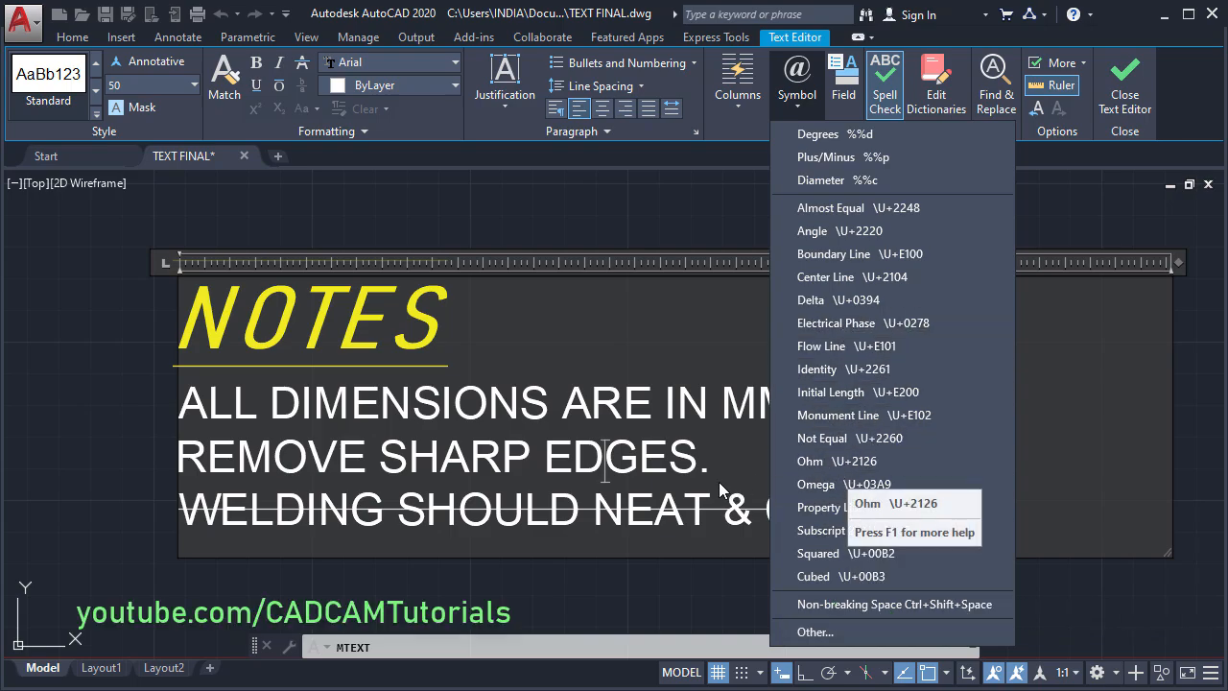
pyautogui.click(779, 462)
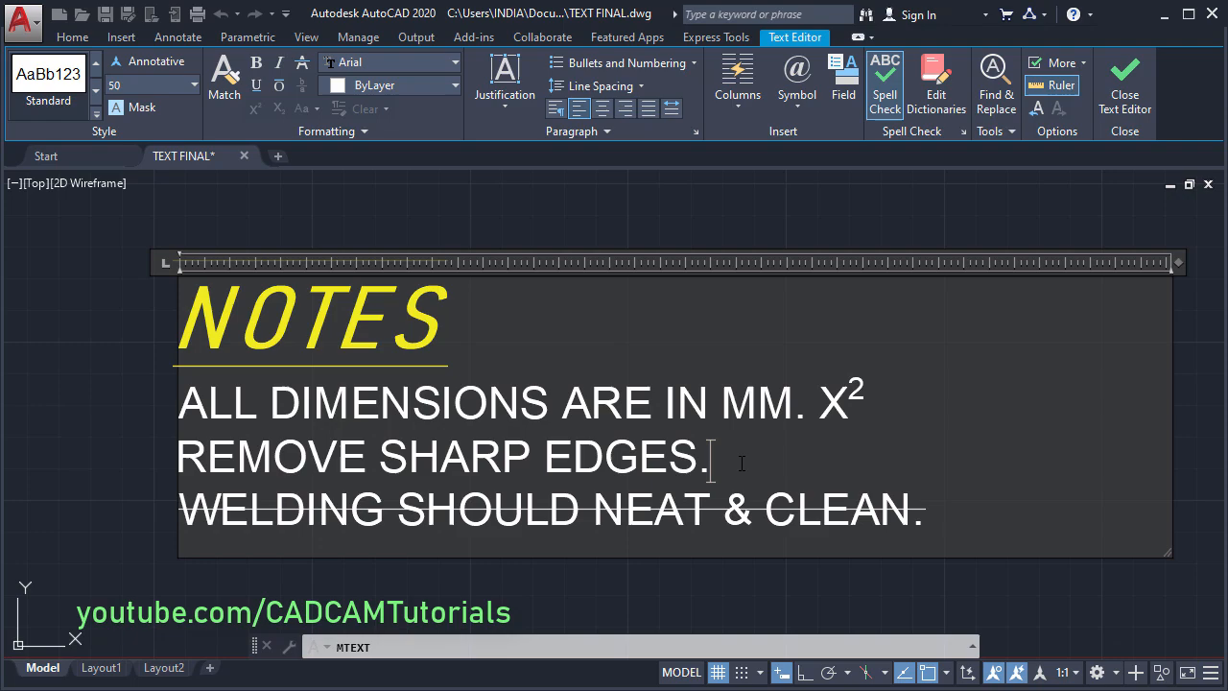
pyautogui.click(799, 106)
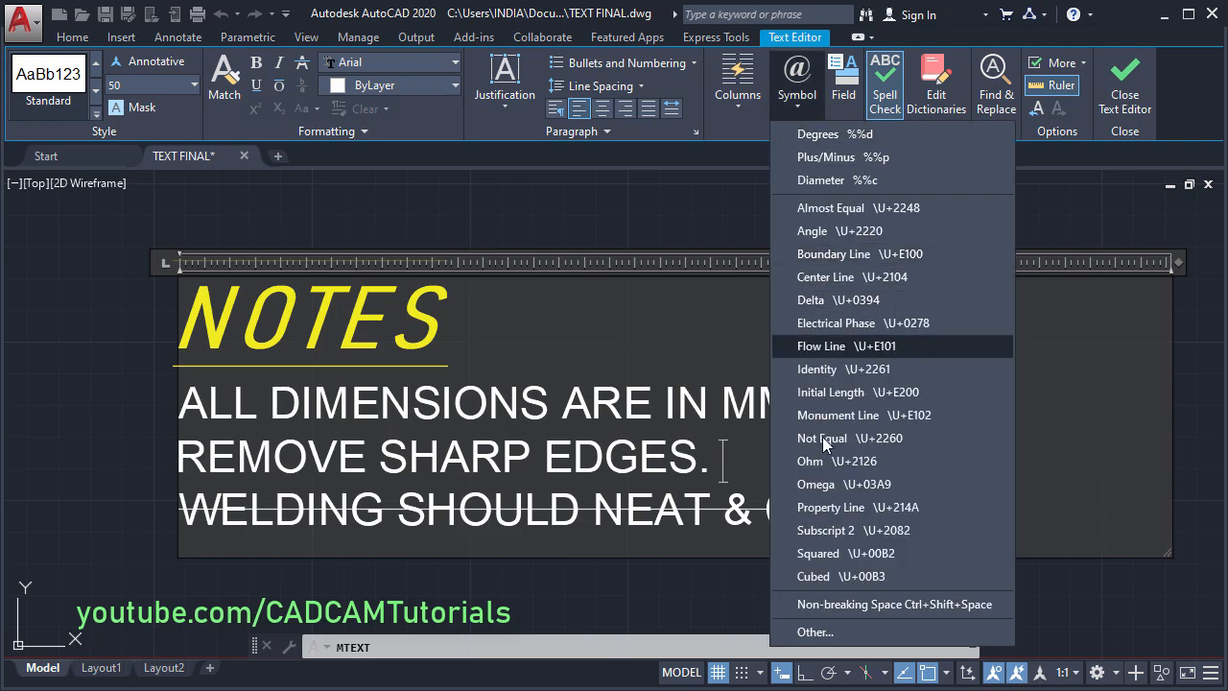
pyautogui.click(818, 461)
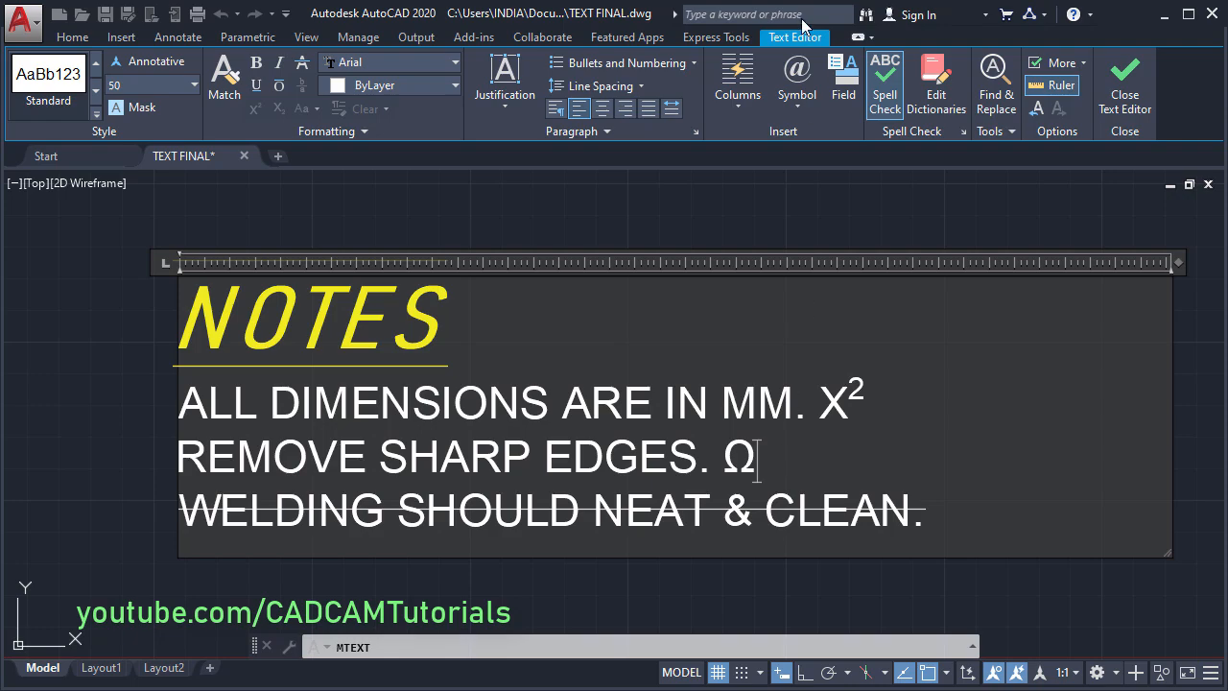
# Step: Open the Character Map for other symbols, move it over the notes, and choose the Wingdings font
pyautogui.click(798, 95)
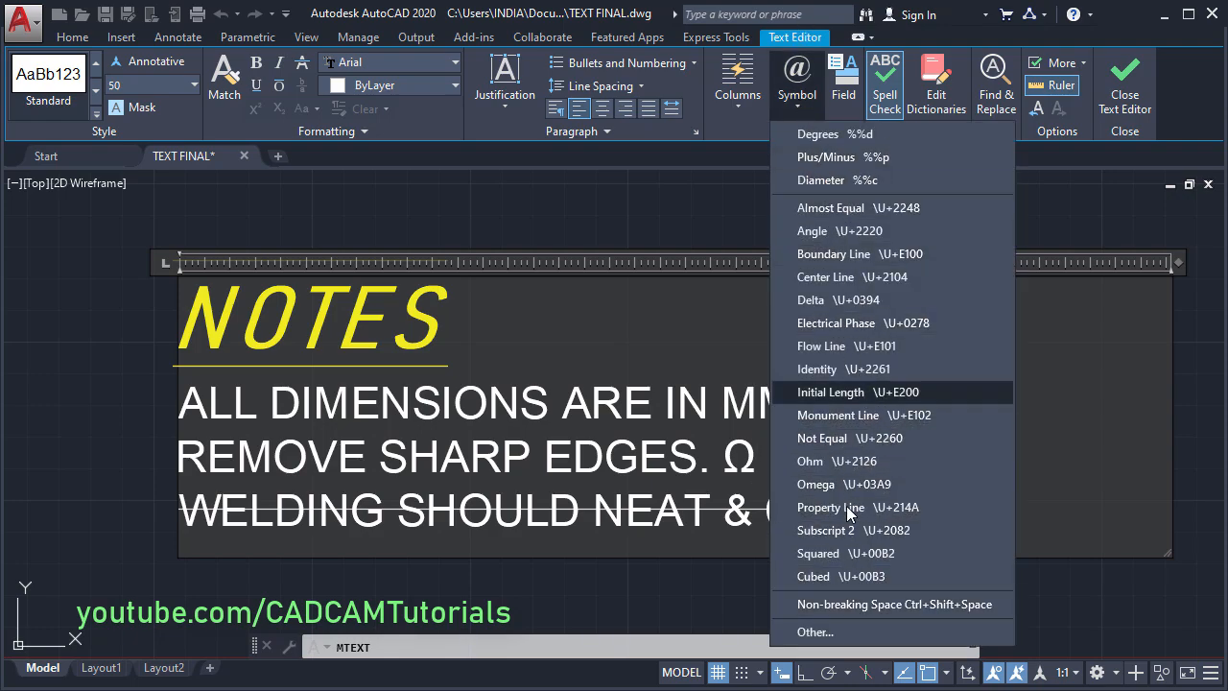
pyautogui.click(818, 631)
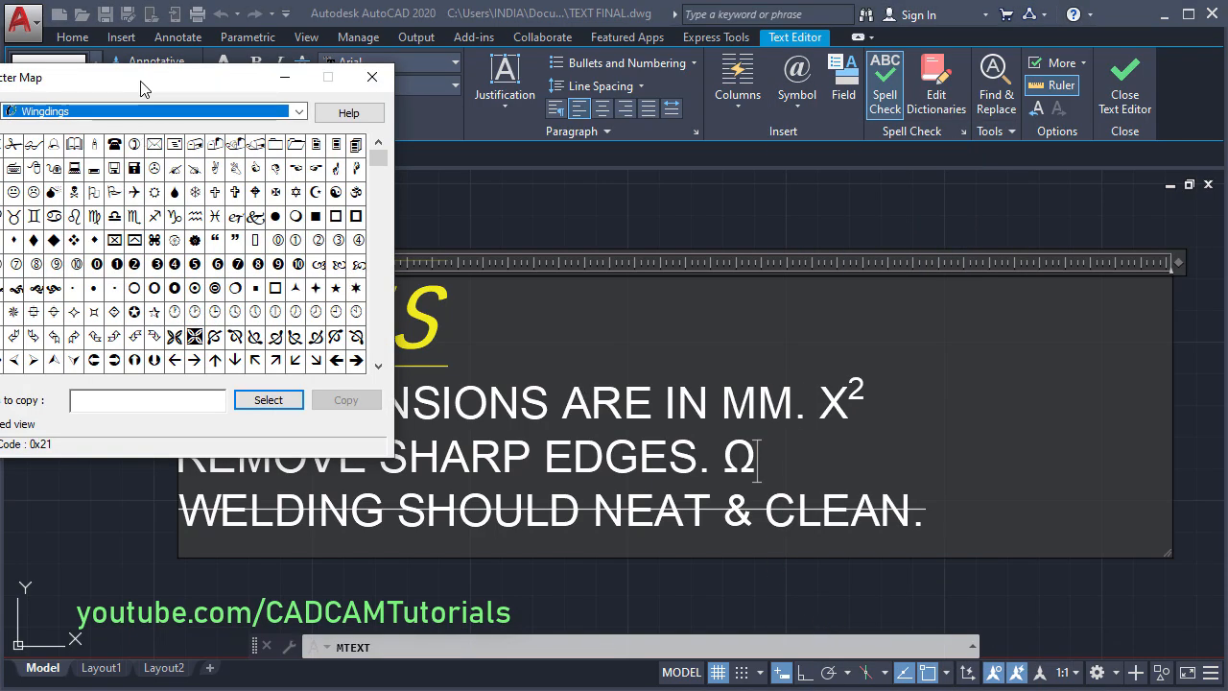
pyautogui.moveTo(141, 89); pyautogui.dragTo(609, 185)
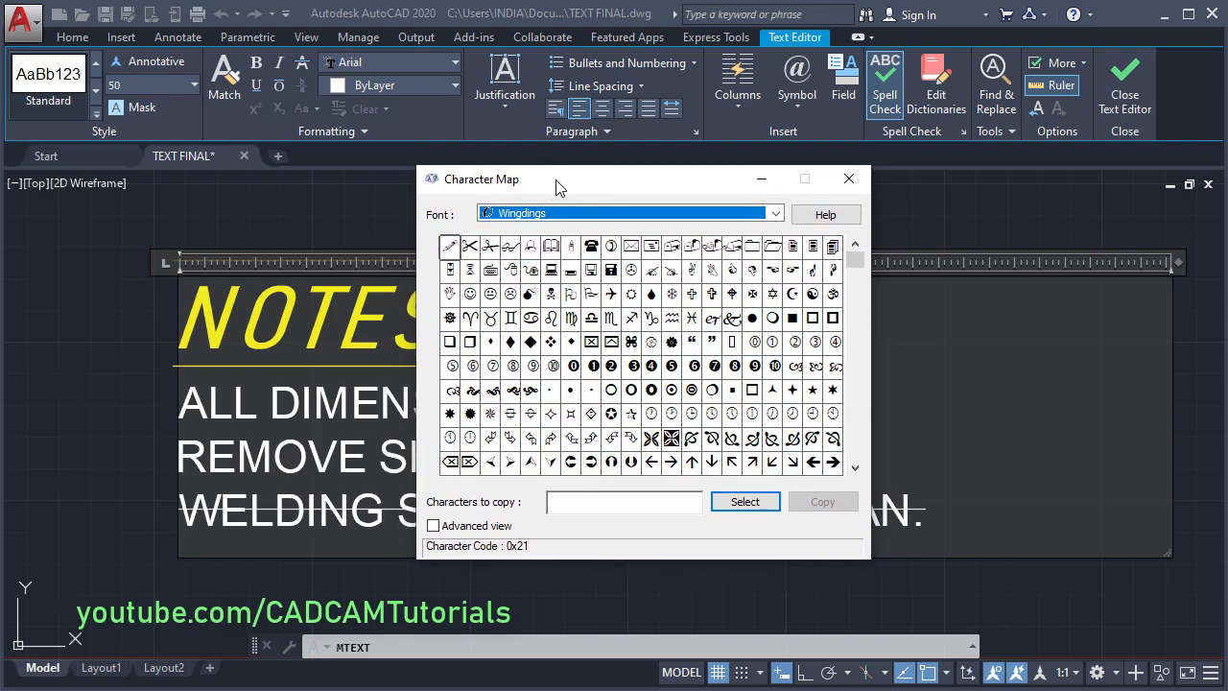
pyautogui.click(777, 213)
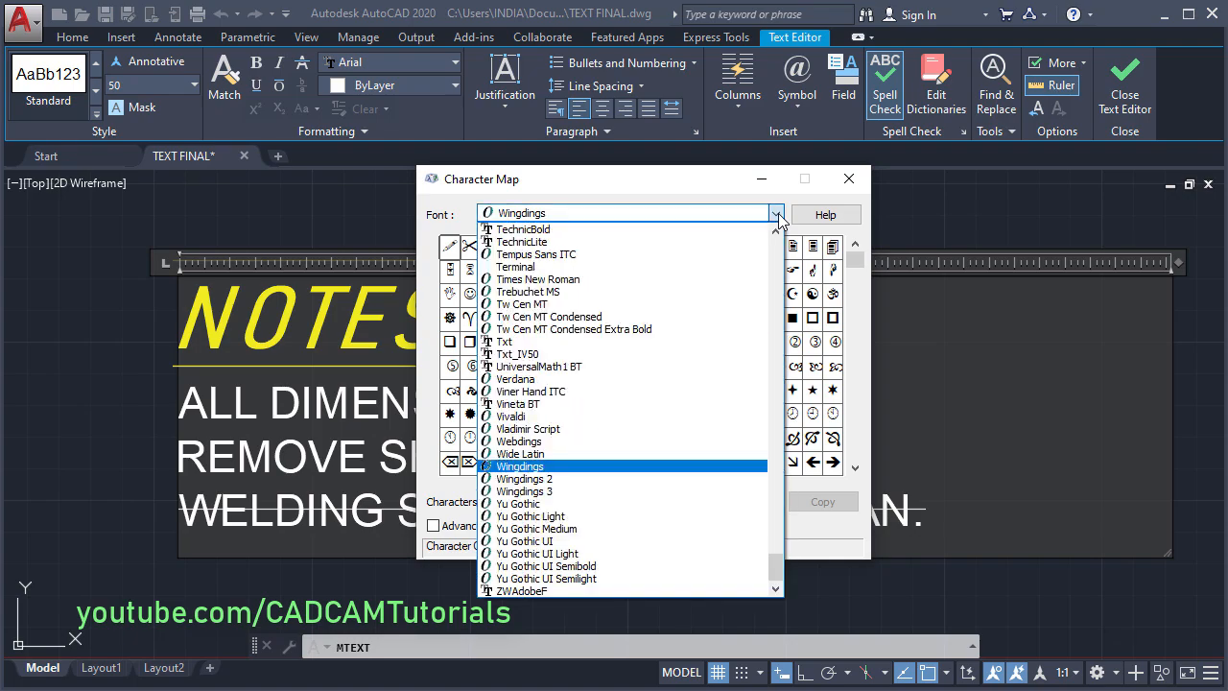
pyautogui.click(552, 470)
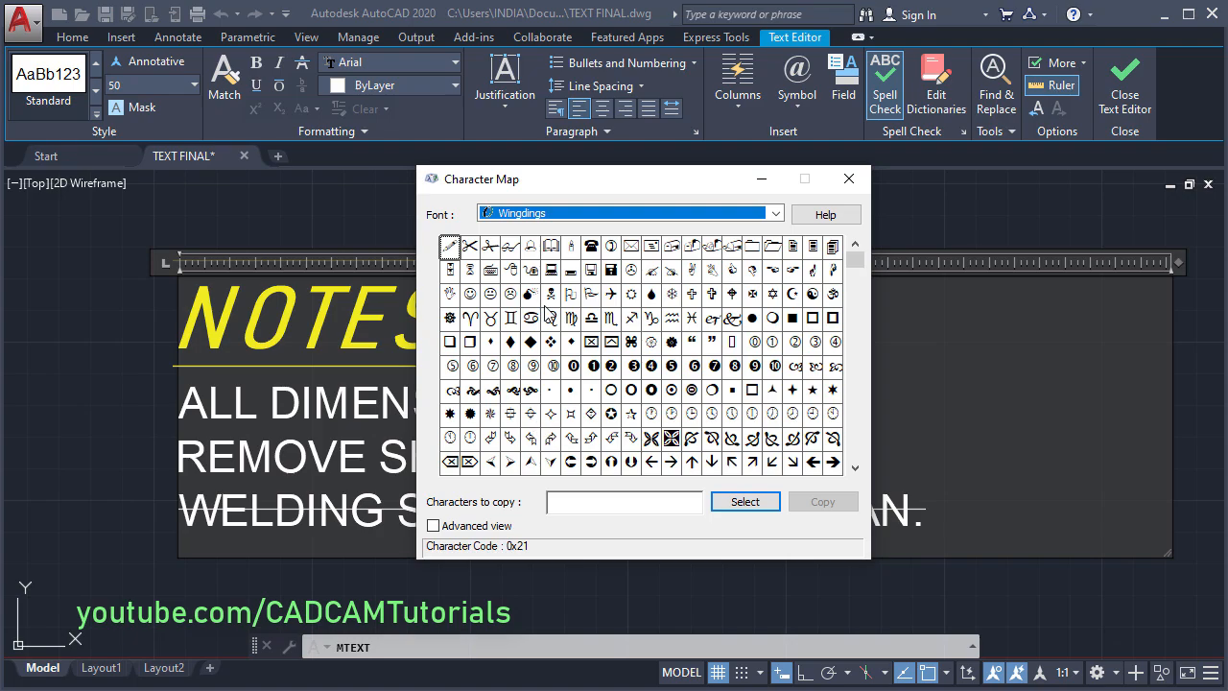
# Step: Look through the Wingdings 2 and Wingdings 3 characters in the Character Map and return to the Wingdings font
pyautogui.click(622, 215)
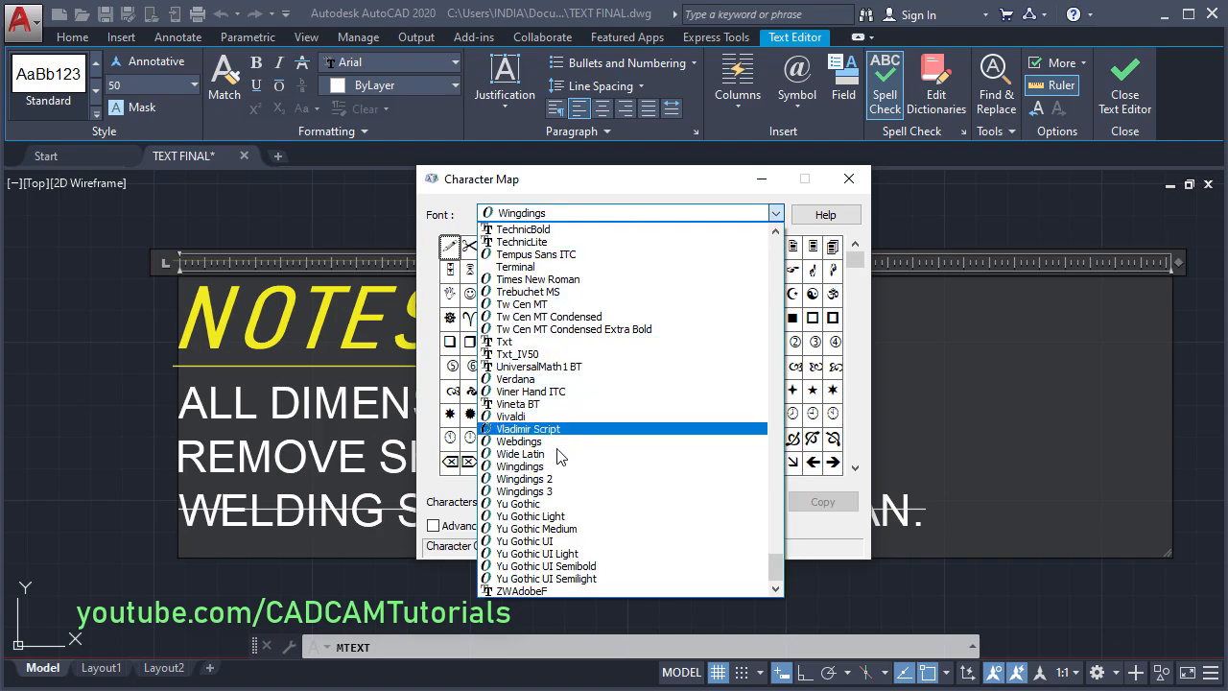
pyautogui.click(528, 479)
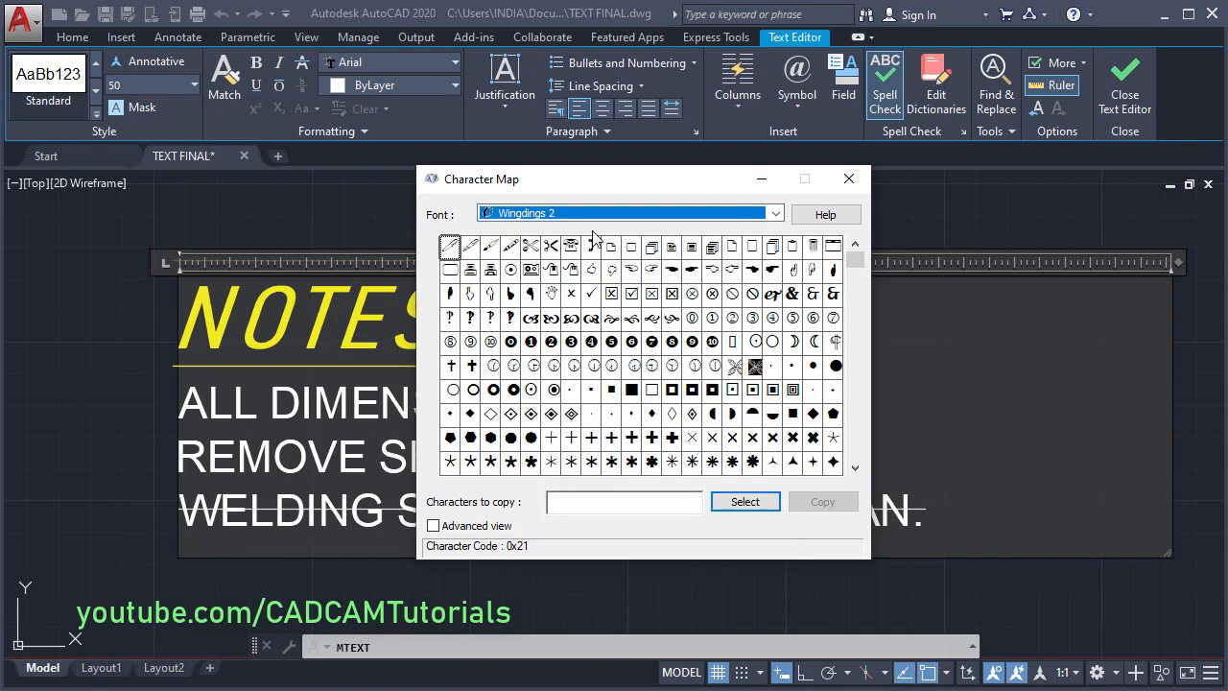
pyautogui.click(591, 216)
pyautogui.click(576, 491)
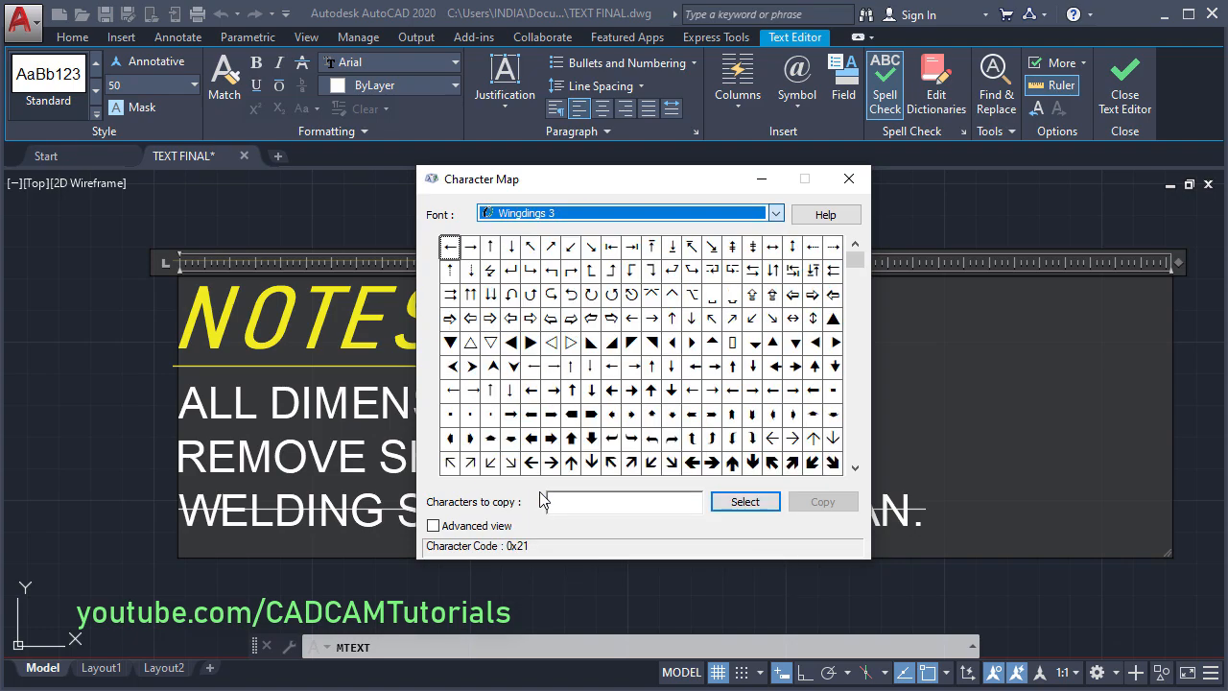
pyautogui.click(590, 216)
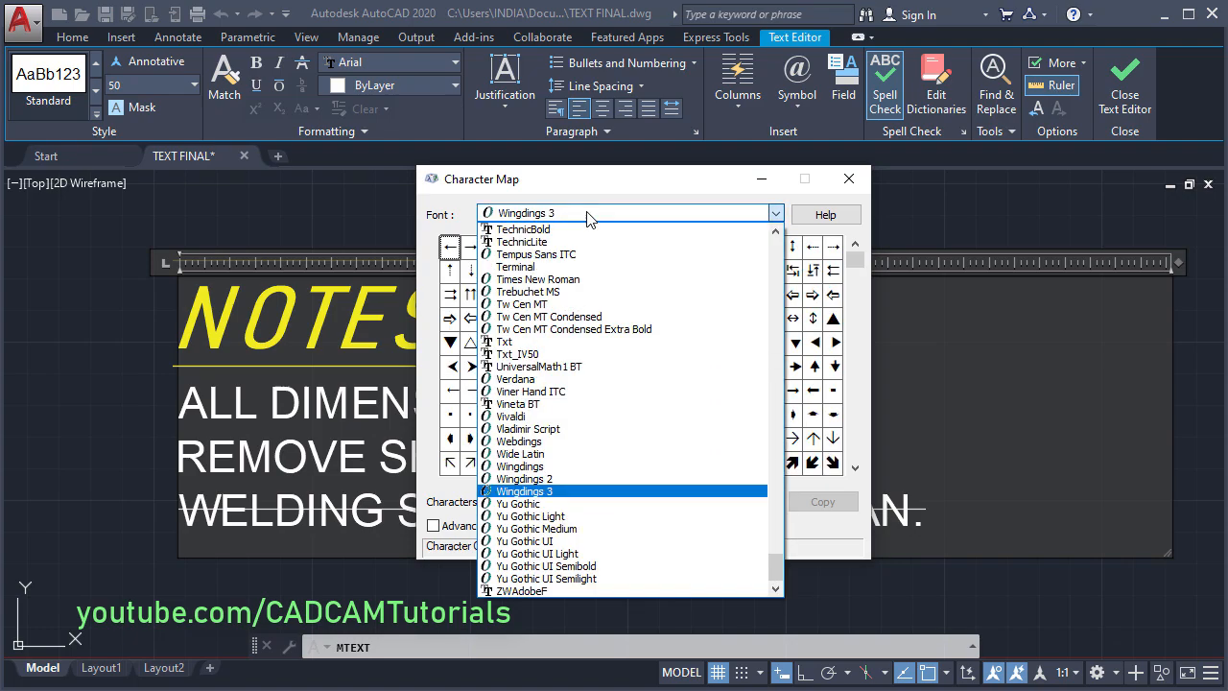
pyautogui.click(533, 467)
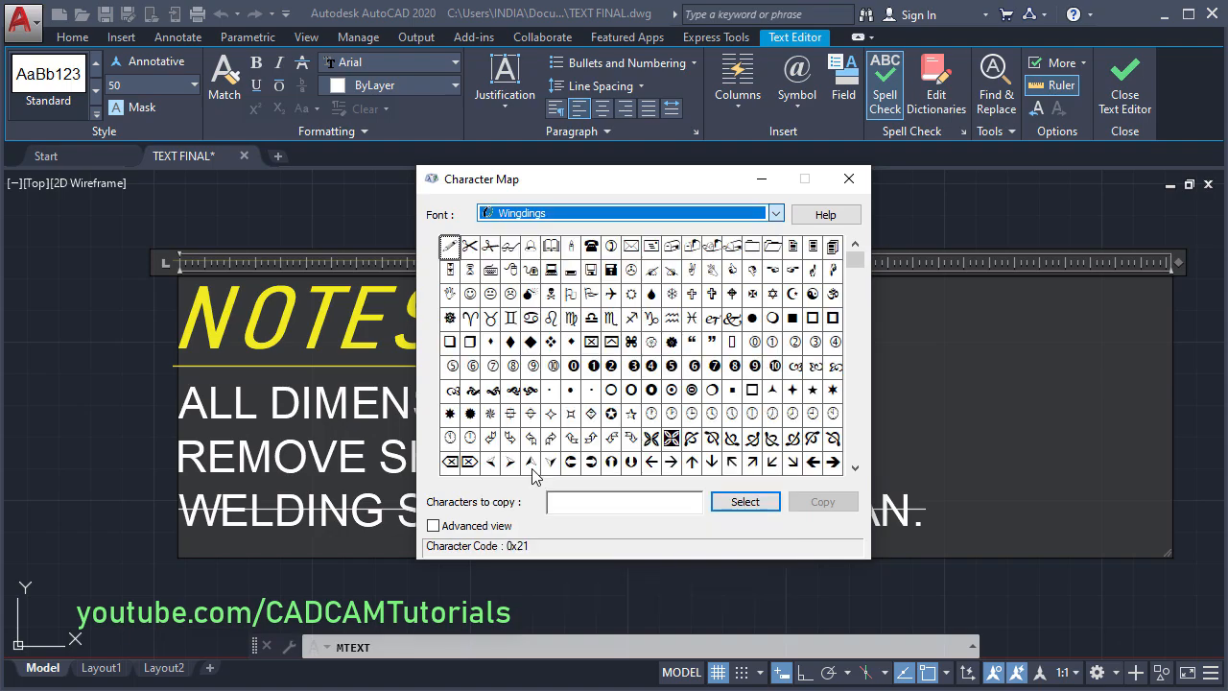
# Step: Copy the Wingdings skull-and-crossbones character and paste it on a new line below "WELDING SHOULD NEAT & CLEAN."
pyautogui.click(551, 295)
pyautogui.click(744, 501)
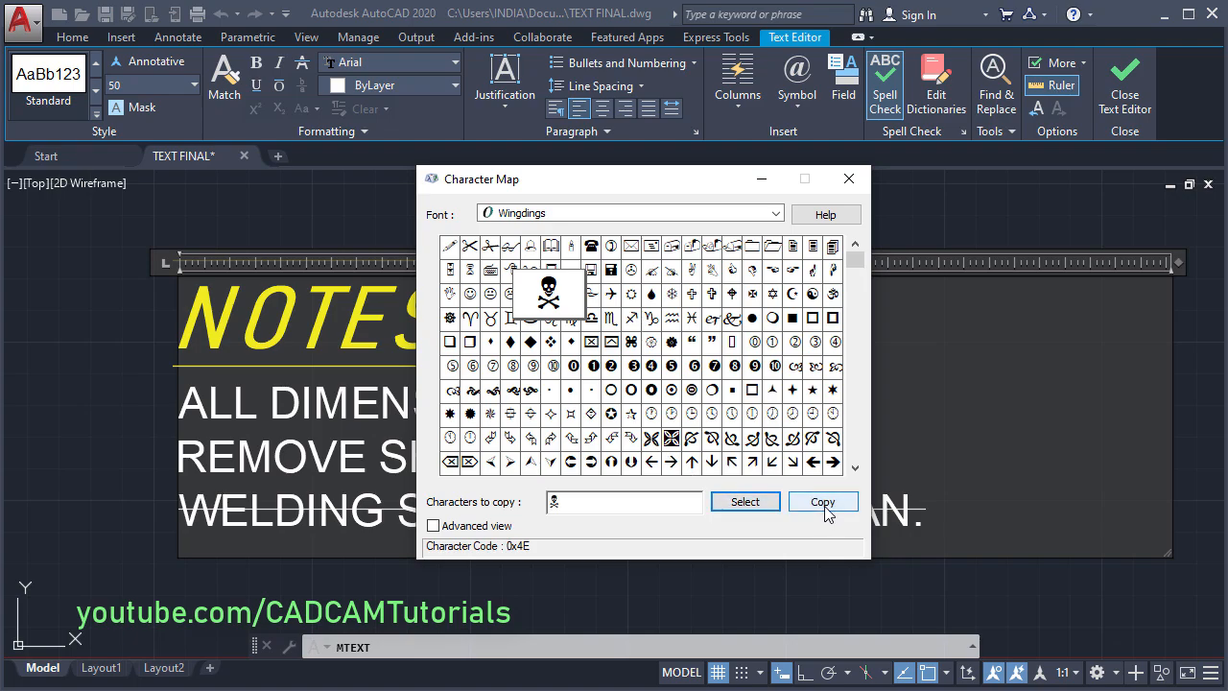
pyautogui.click(822, 502)
pyautogui.click(848, 179)
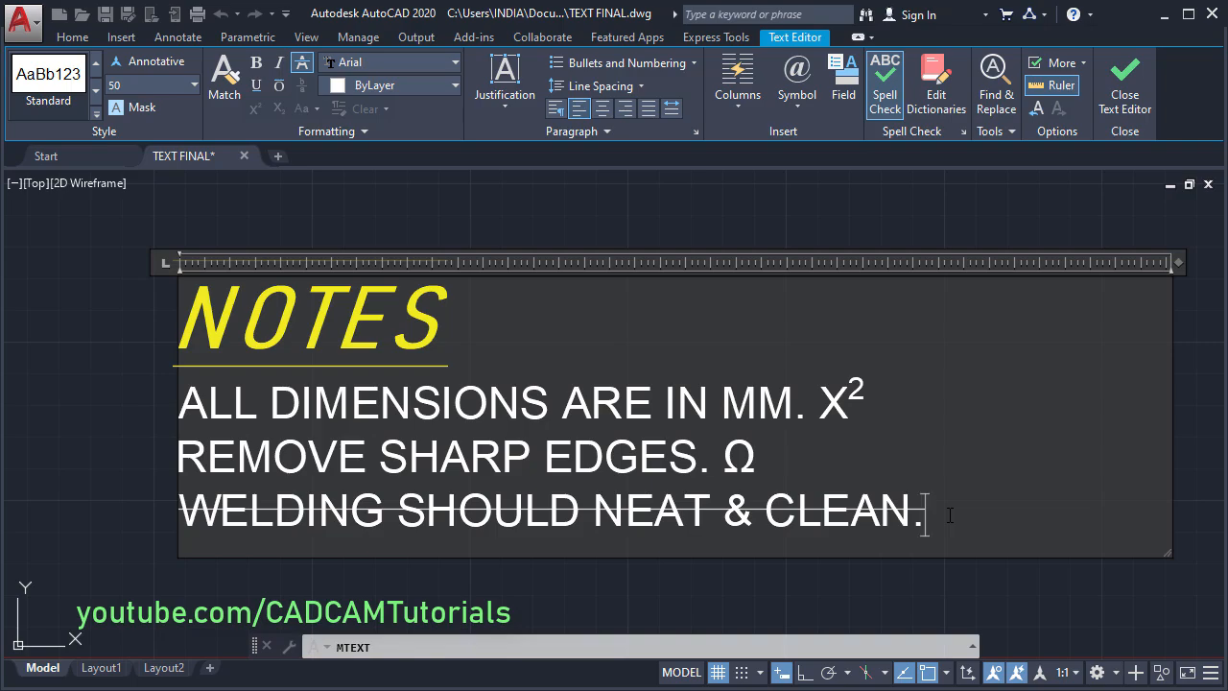
pyautogui.press('Return')
pyautogui.rightClick(248, 556)
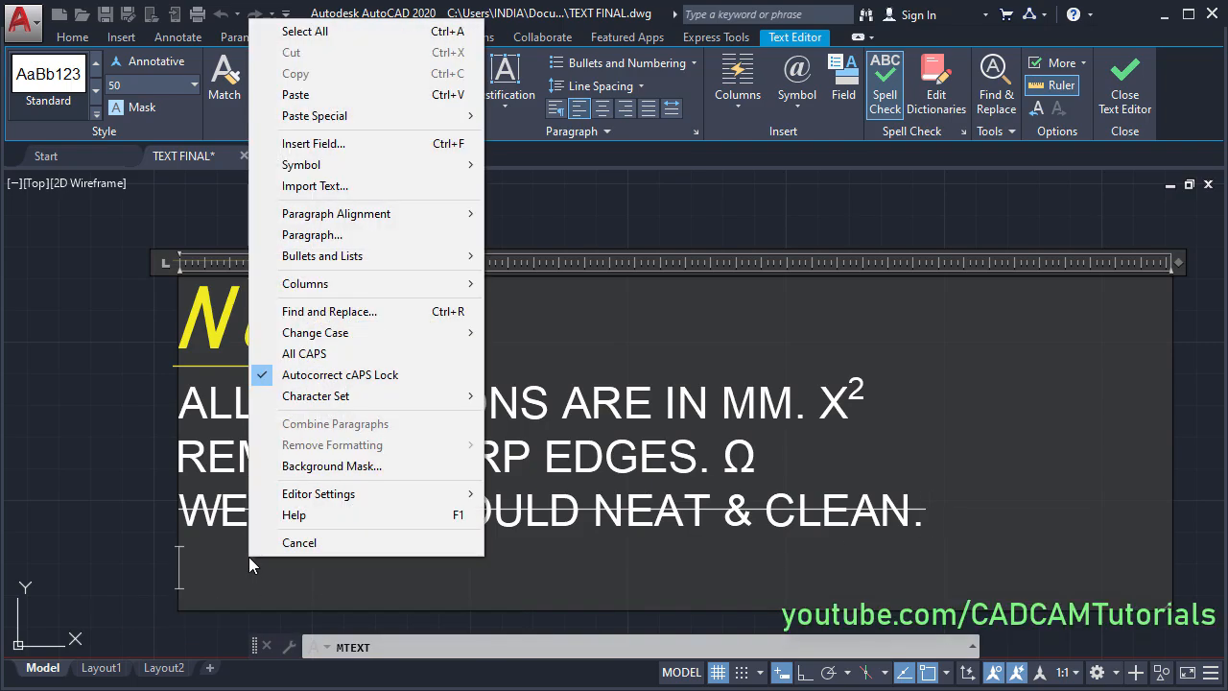
pyautogui.click(322, 94)
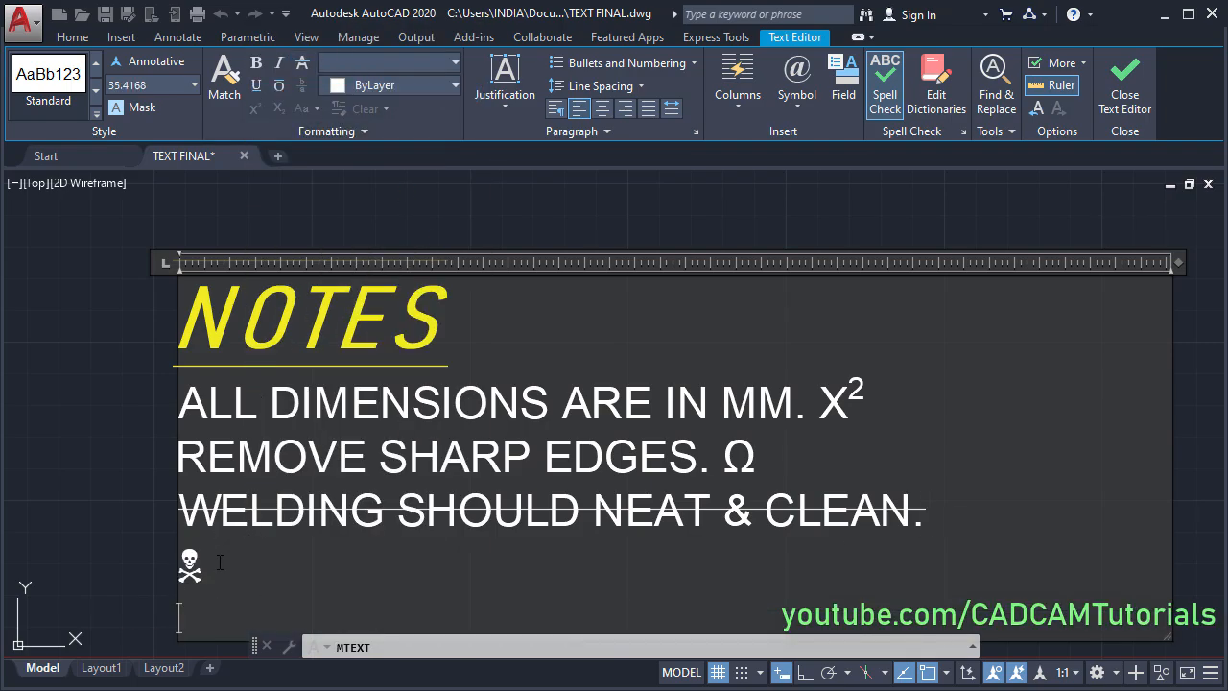
pyautogui.click(315, 562)
# Step: Misspell EDGES as EADGES in the second note and correct it with the spelling suggestion EDGES
pyautogui.click(580, 465)
pyautogui.write('A')
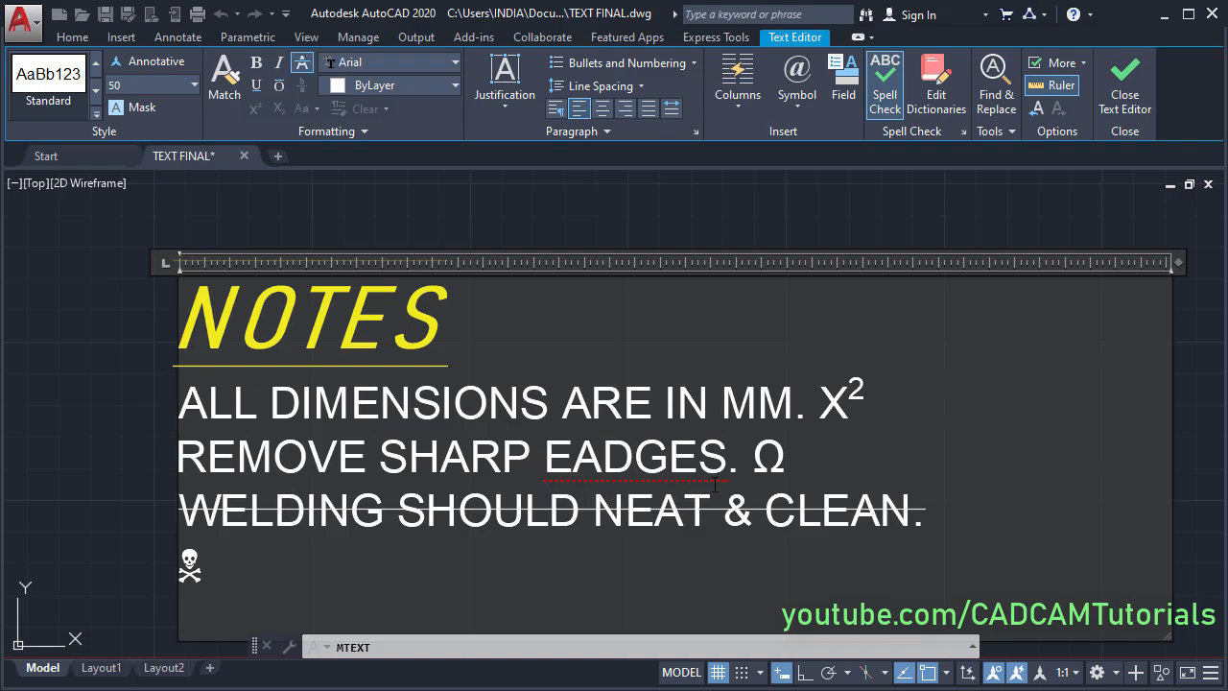
pyautogui.rightClick(638, 462)
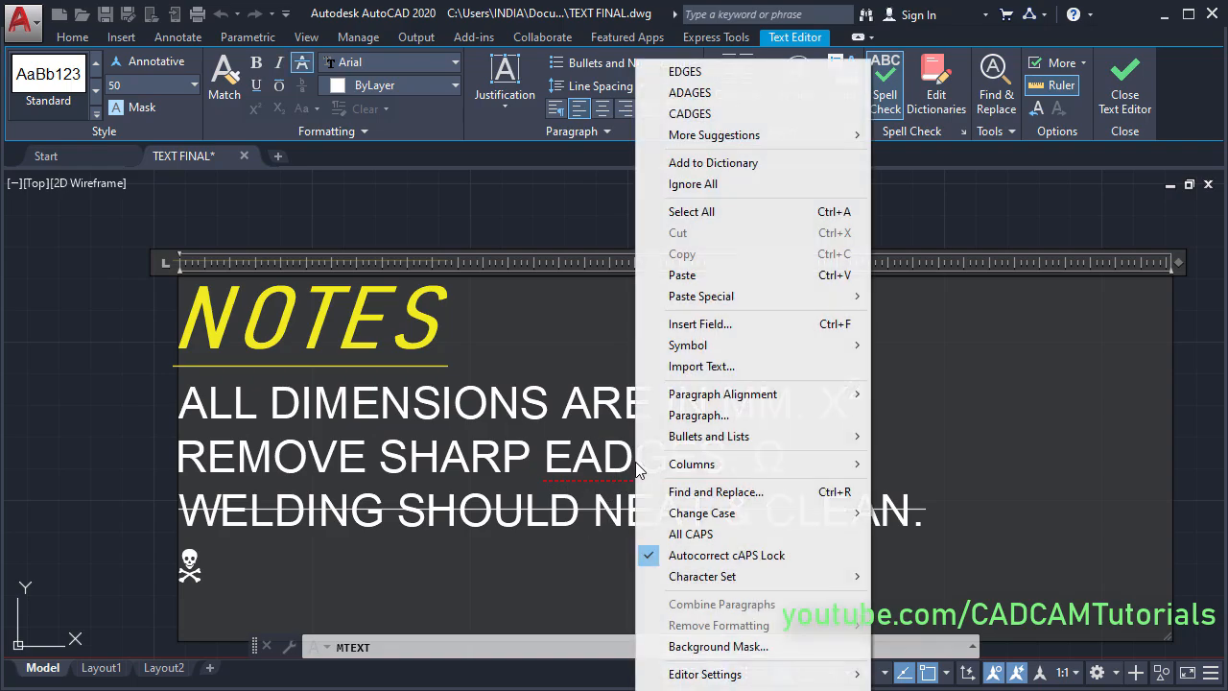
pyautogui.click(689, 72)
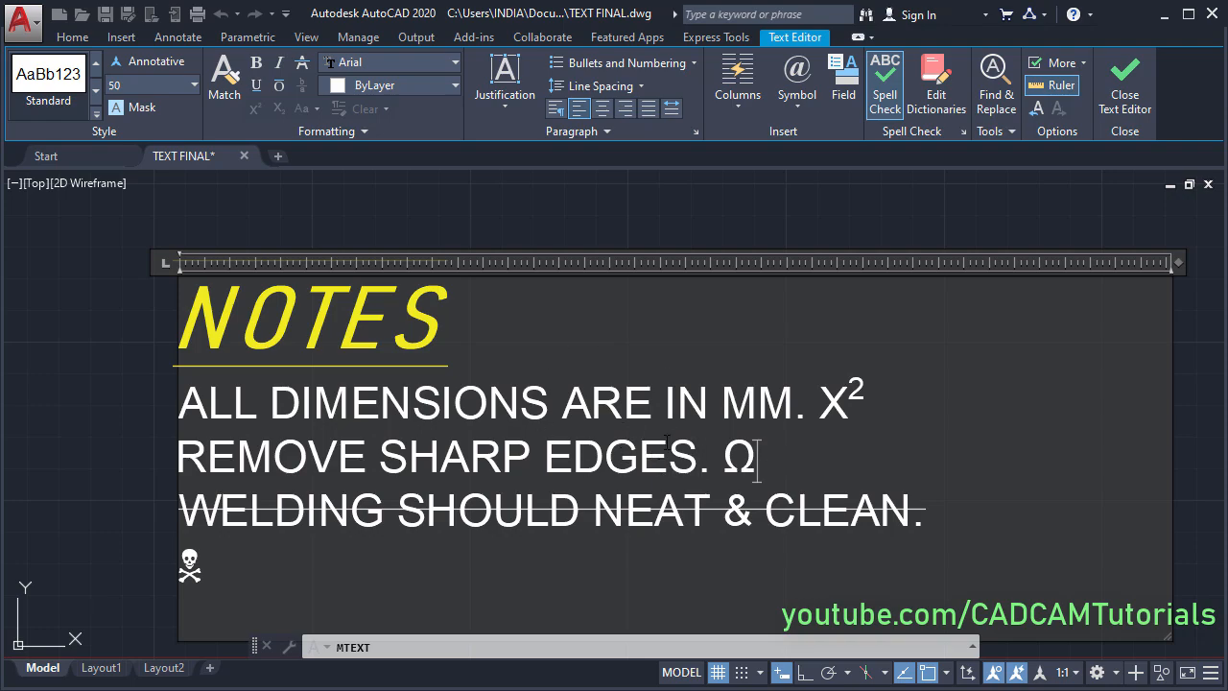
# Step: Turn off Spell Check and misspell EDGES as EADGES in the second note
pyautogui.click(870, 89)
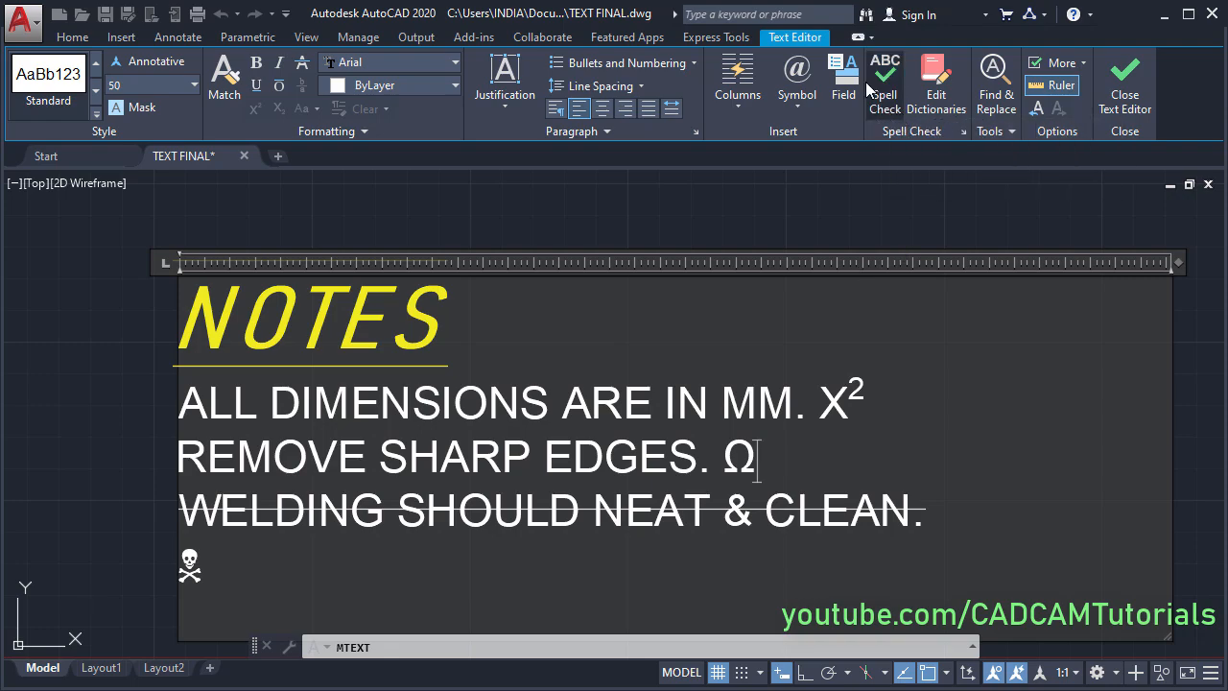
pyautogui.click(576, 463)
pyautogui.write('A')
pyautogui.click(655, 513)
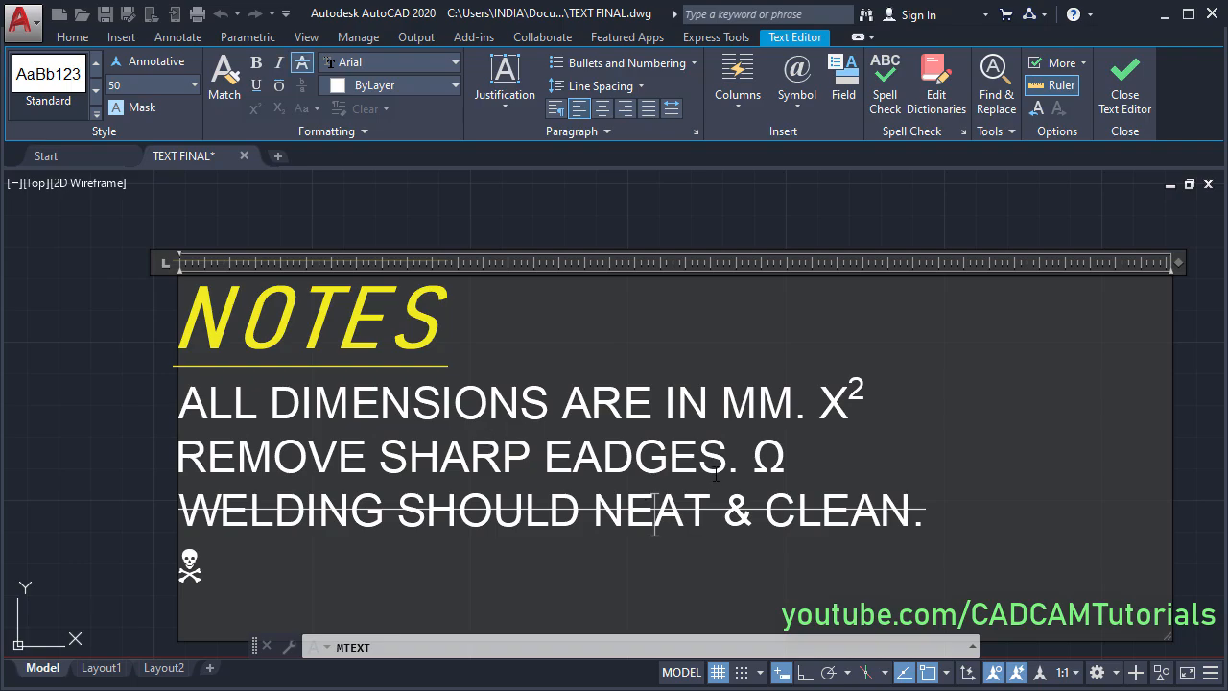
# Step: Turn Spell Check on and correct EADGES in the second note with the suggestion EDGES
pyautogui.click(597, 460)
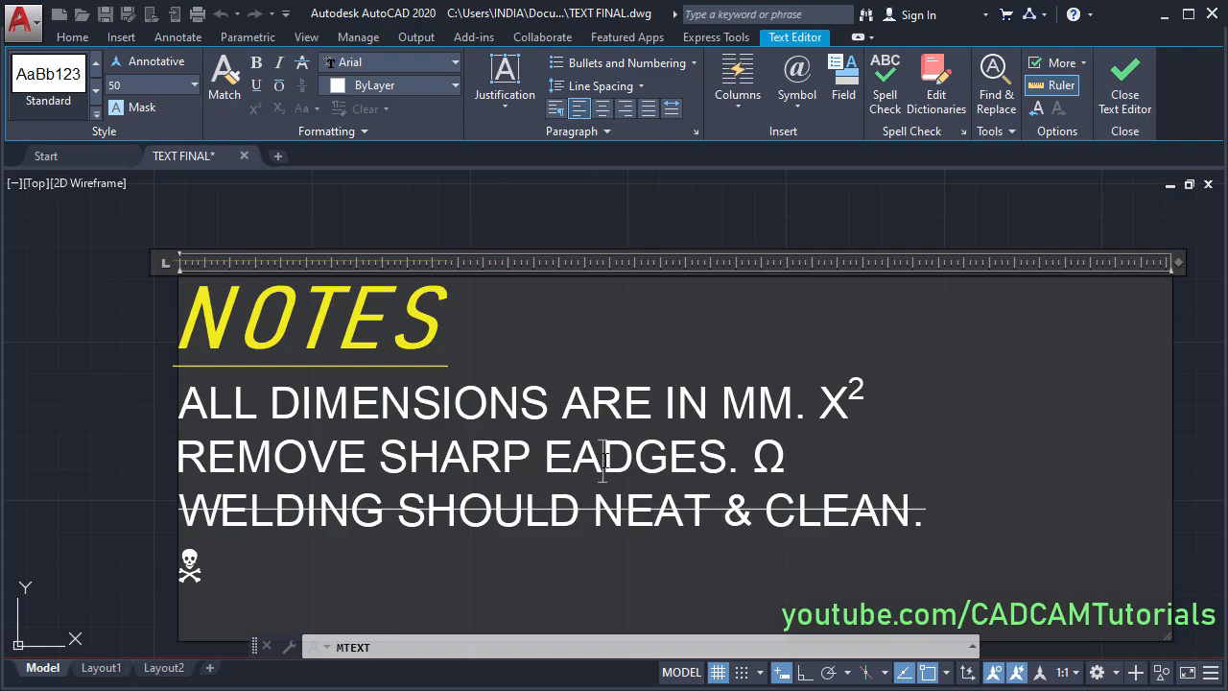
pyautogui.click(886, 91)
pyautogui.click(674, 506)
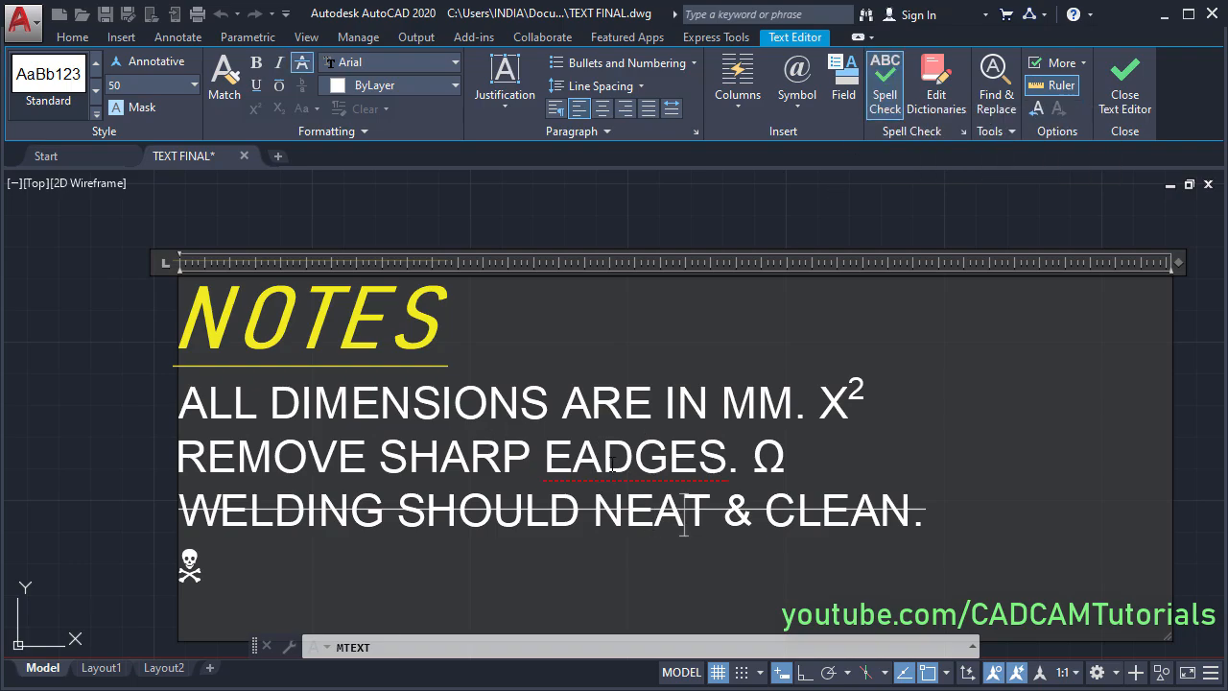
pyautogui.rightClick(610, 463)
pyautogui.click(661, 71)
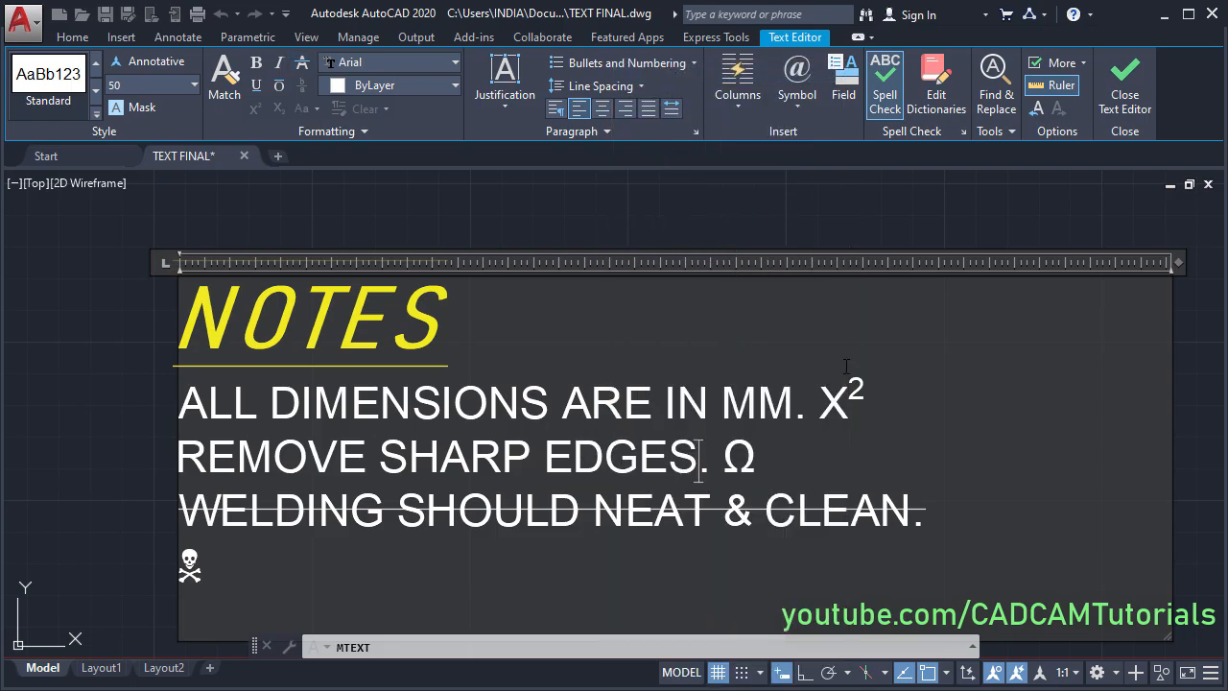
# Step: Replace all occurrences of ALL with TRIAL in the notes using Find and Replace
pyautogui.click(993, 101)
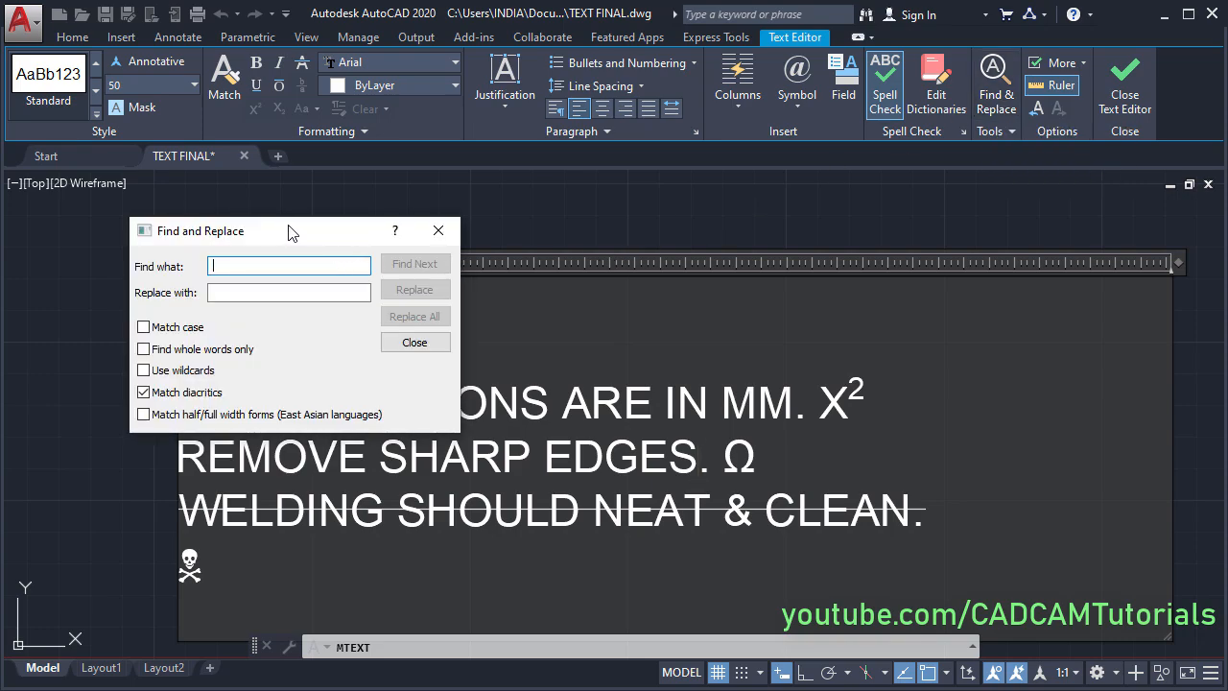
pyautogui.moveTo(301, 233); pyautogui.dragTo(690, 356)
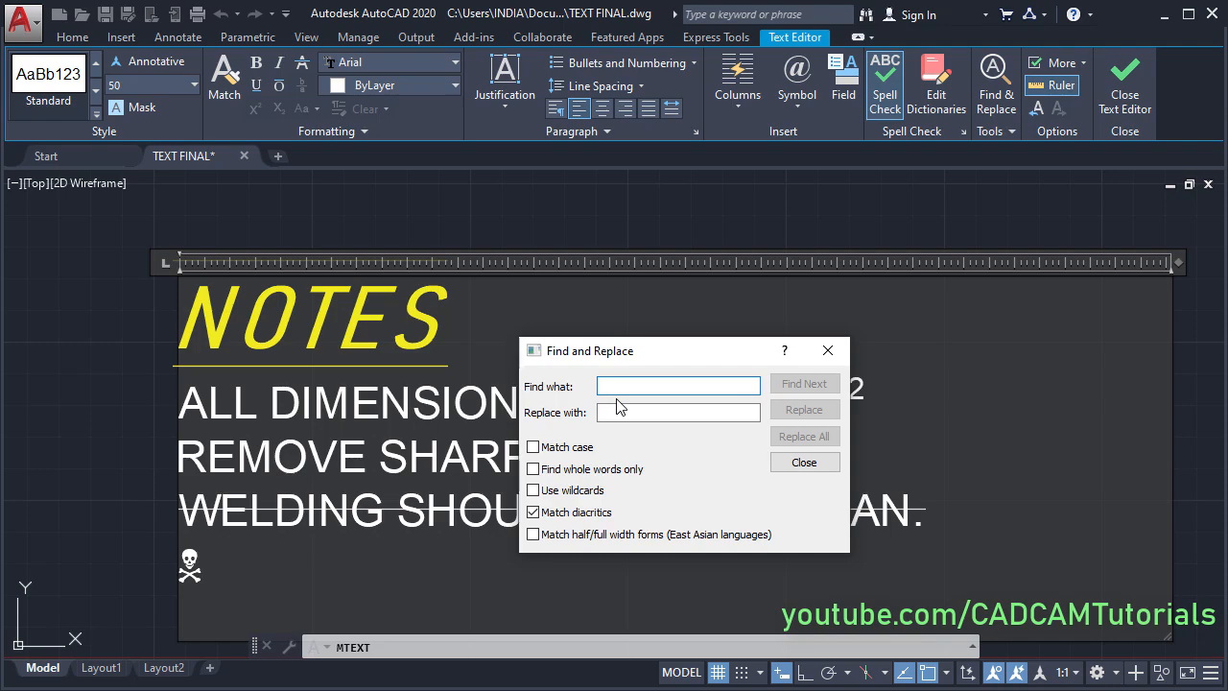
pyautogui.write('ALL')
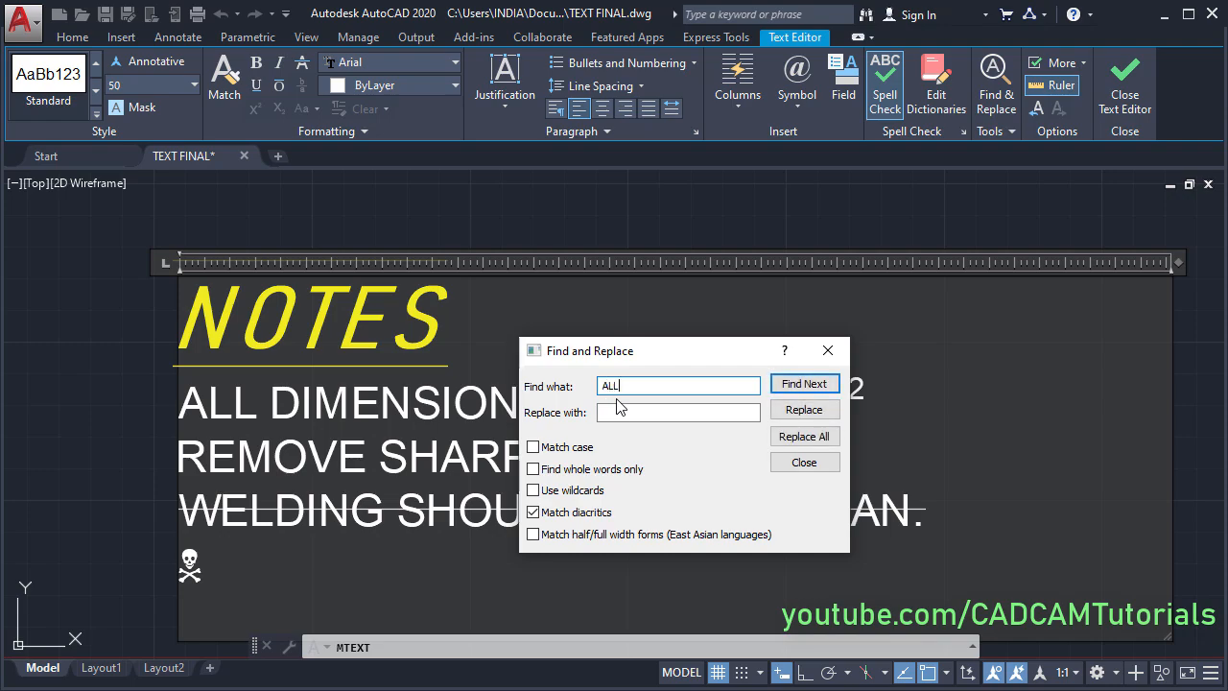
pyautogui.click(645, 412)
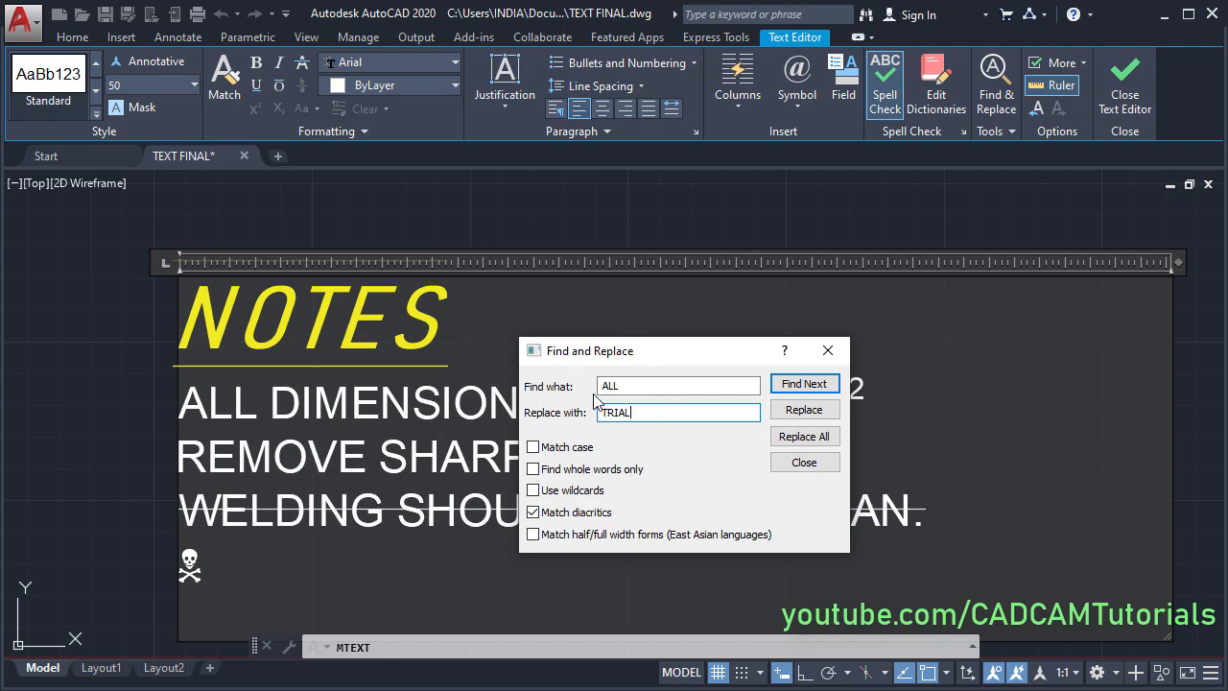
pyautogui.click(810, 438)
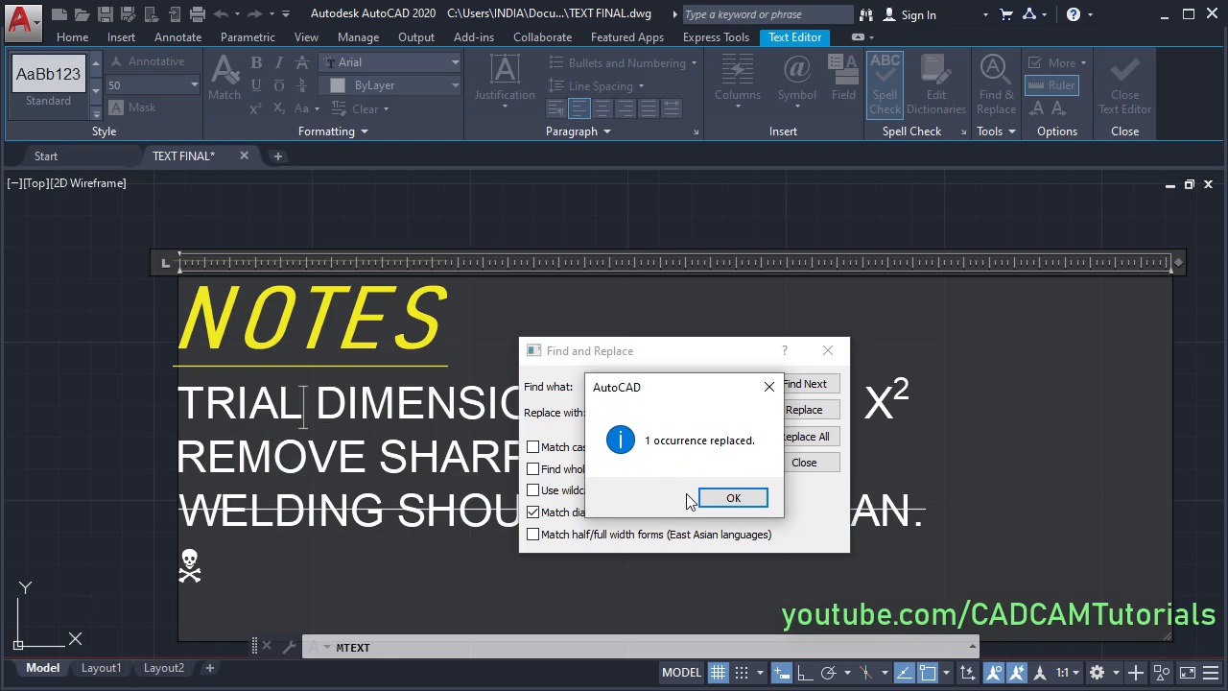
pyautogui.click(730, 499)
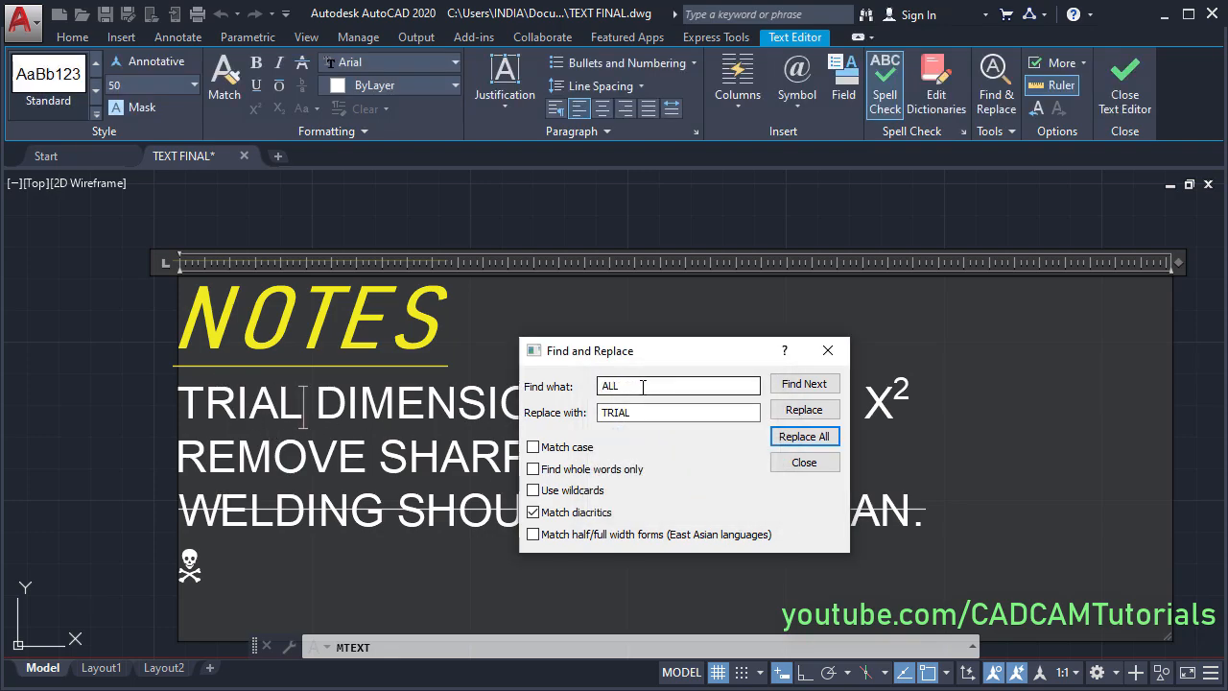
# Step: Find TRIAL in the first note, replace it with ALL, and close Find and Replace
pyautogui.write('TRIAL')
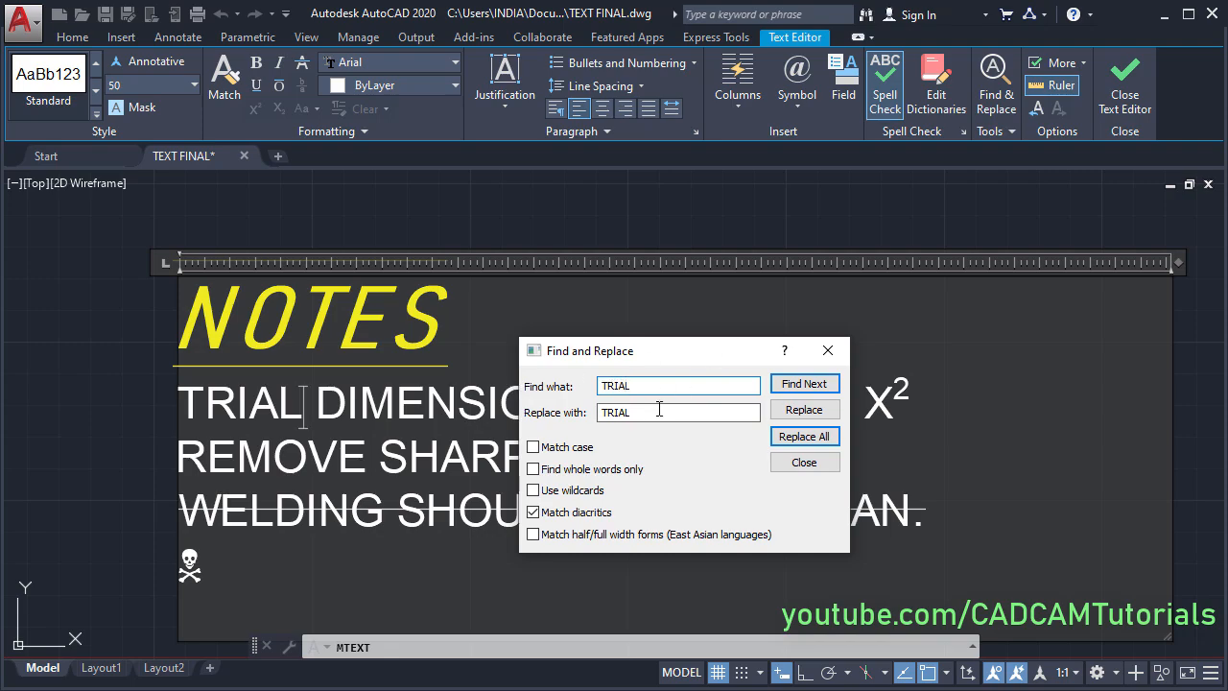
pyautogui.press('Tab')
pyautogui.write('A')
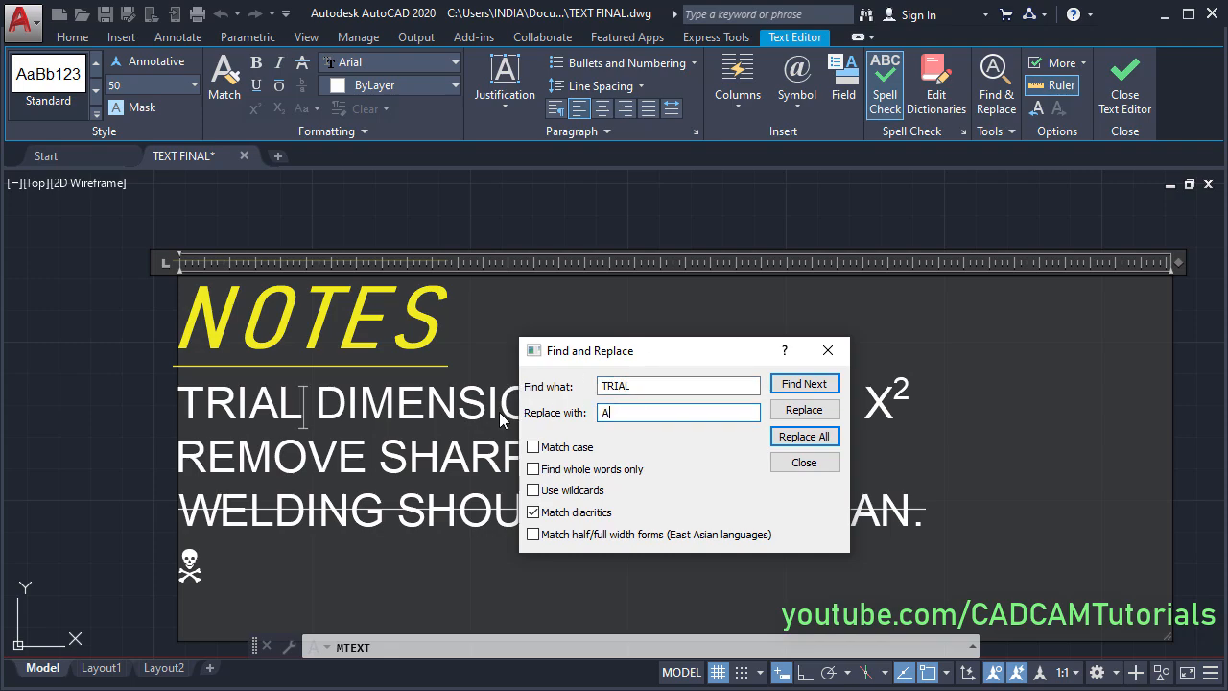
pyautogui.write('LL')
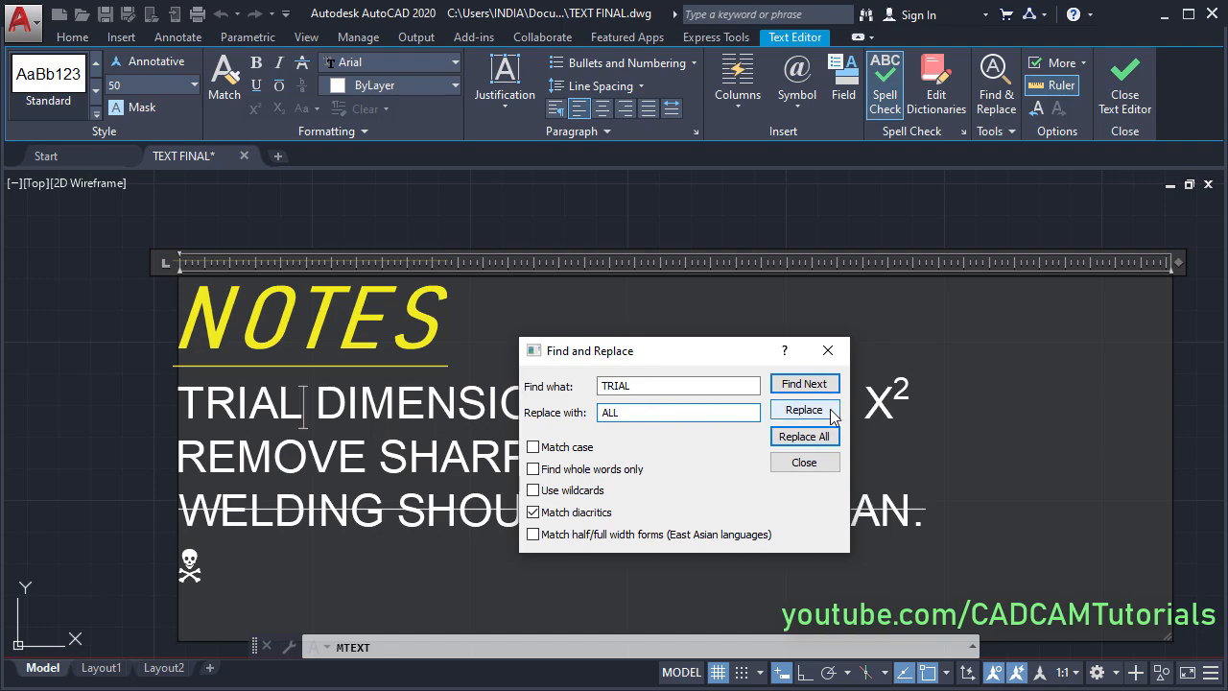
pyautogui.click(805, 384)
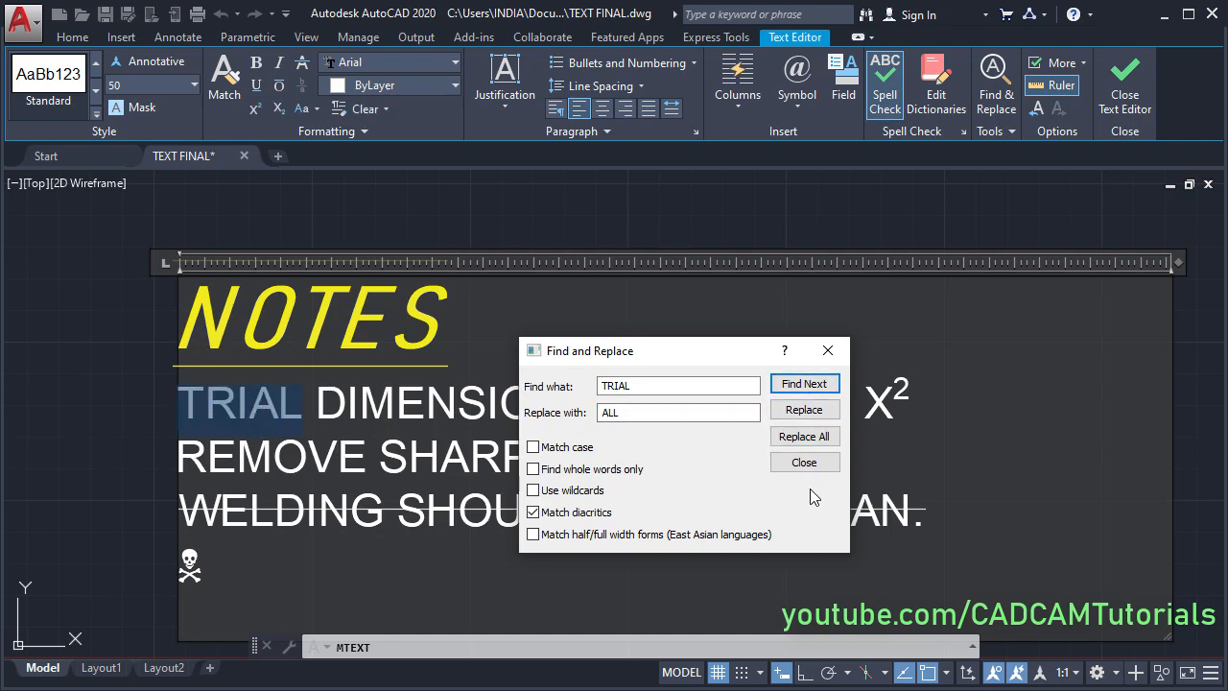
pyautogui.click(809, 418)
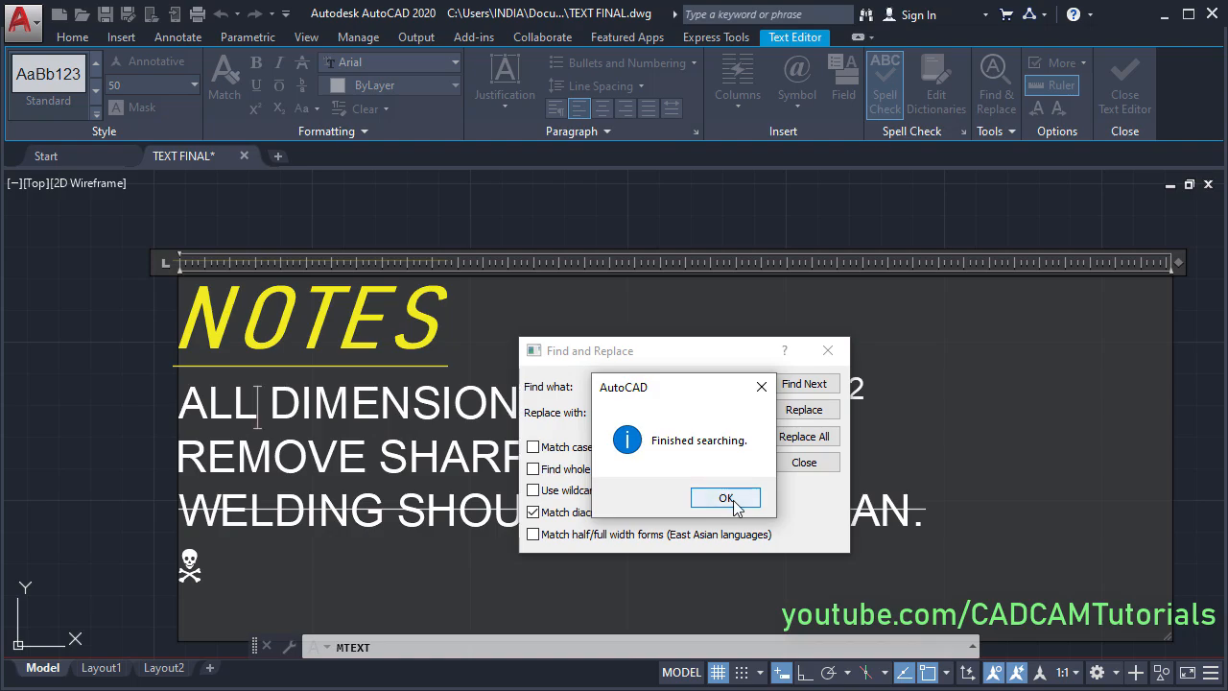
pyautogui.click(737, 495)
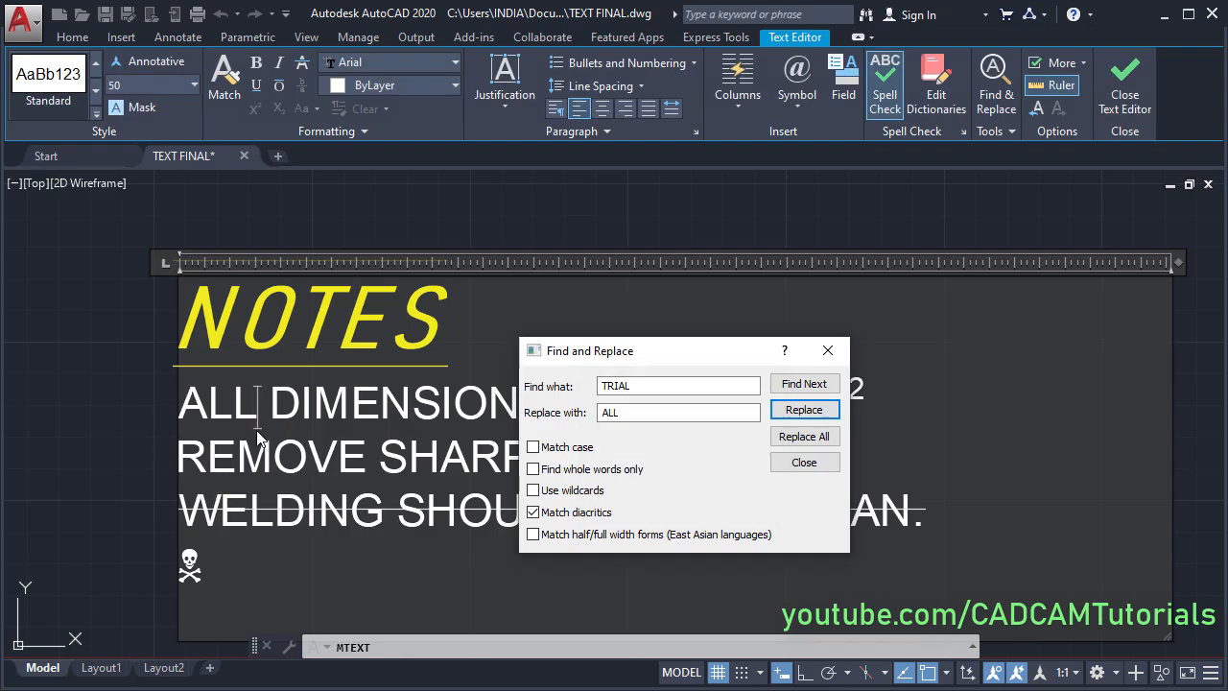
pyautogui.click(811, 462)
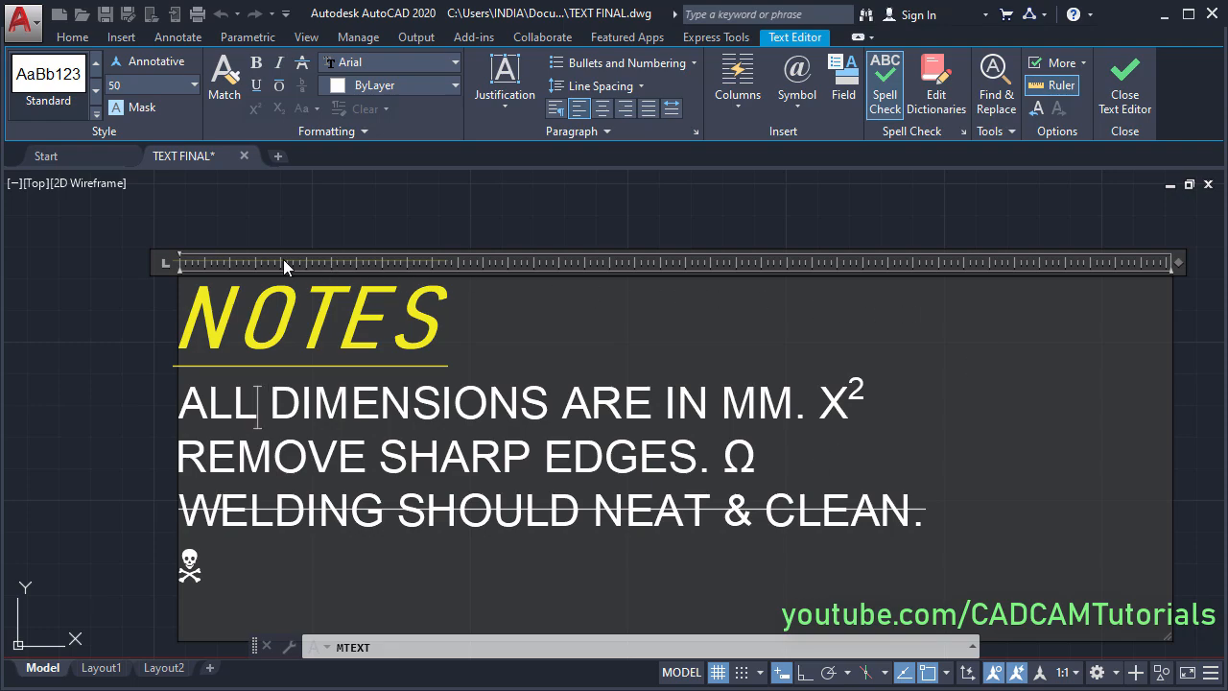
# Step: Turn the text editor's ruler off and back on
pyautogui.click(1051, 87)
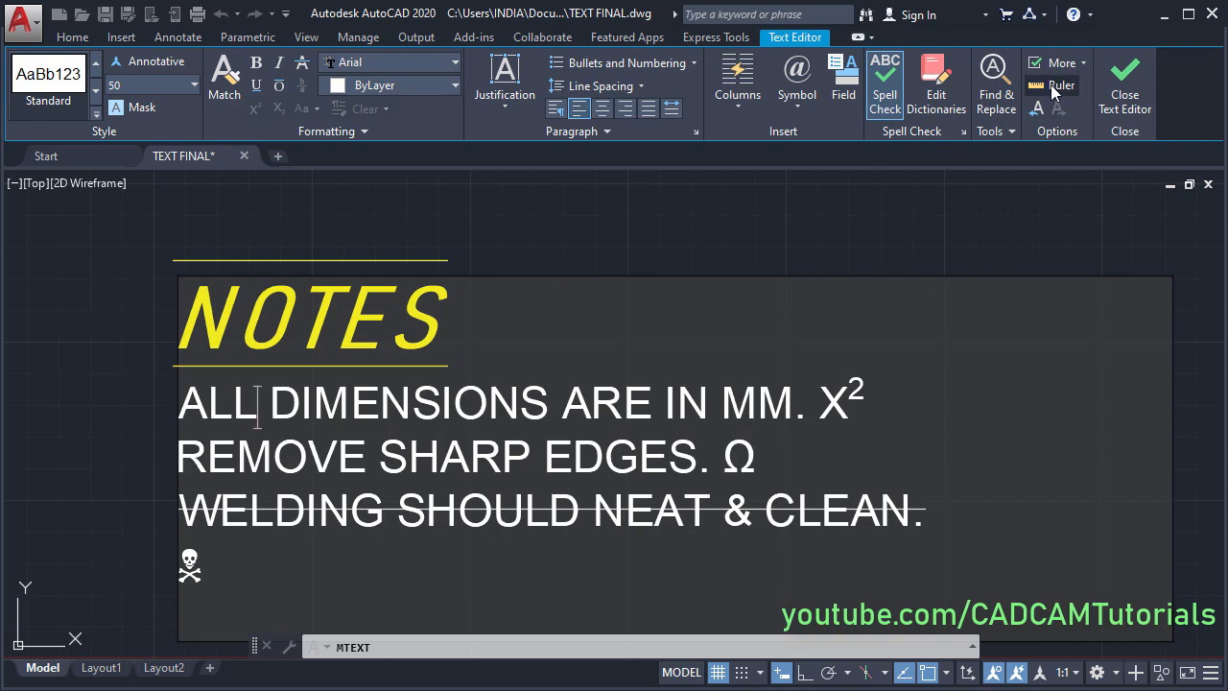
pyautogui.click(1053, 87)
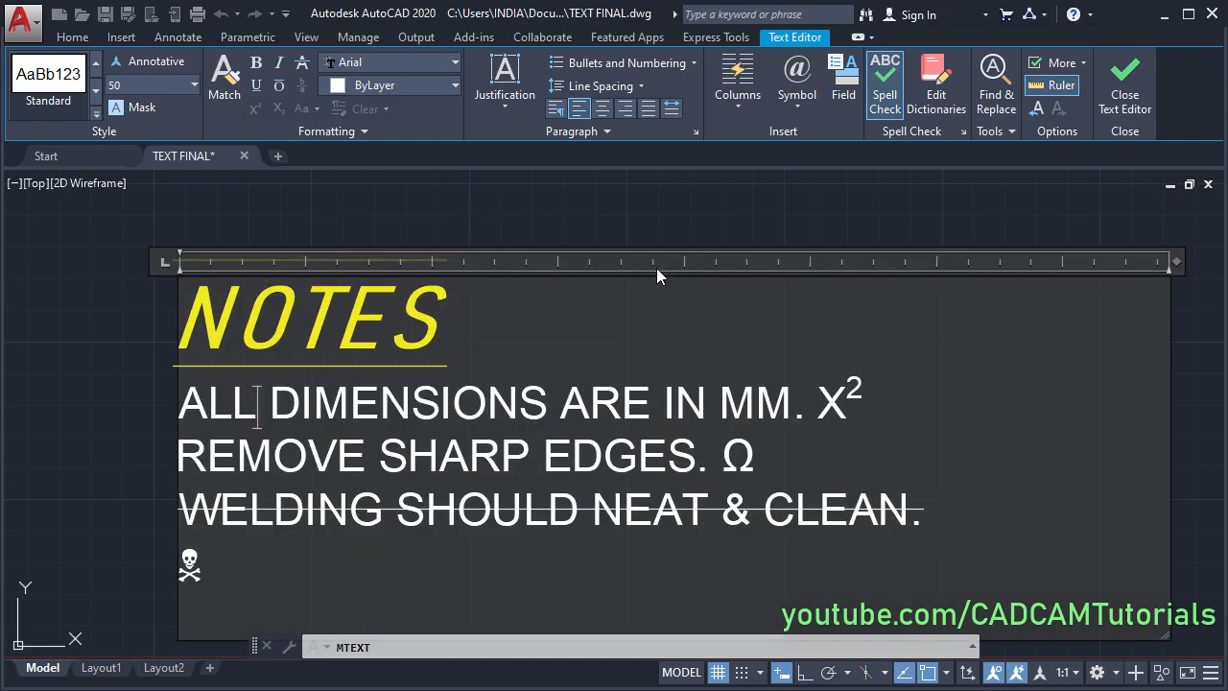
# Step: Undo the note edits back to the misspelled EADGES, redo them all, and close the text editor
pyautogui.click(1037, 113)
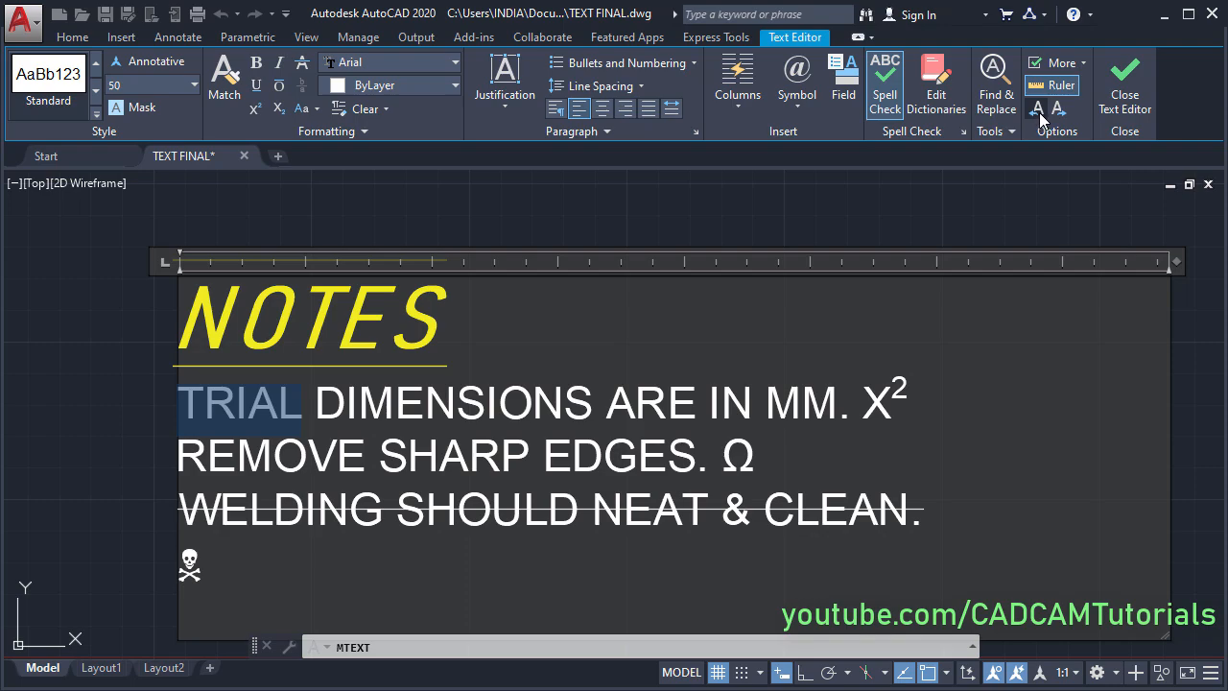
pyautogui.hotkey('ctrl', 'y')
pyautogui.click(1039, 112)
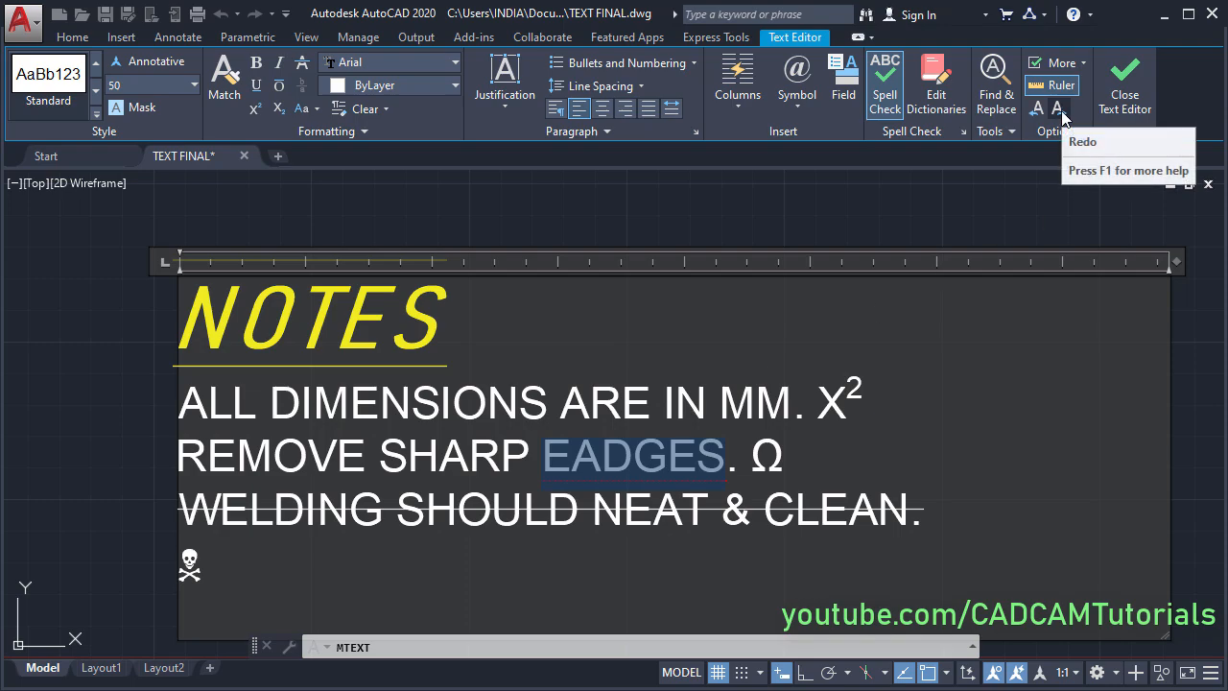
pyautogui.click(1058, 111)
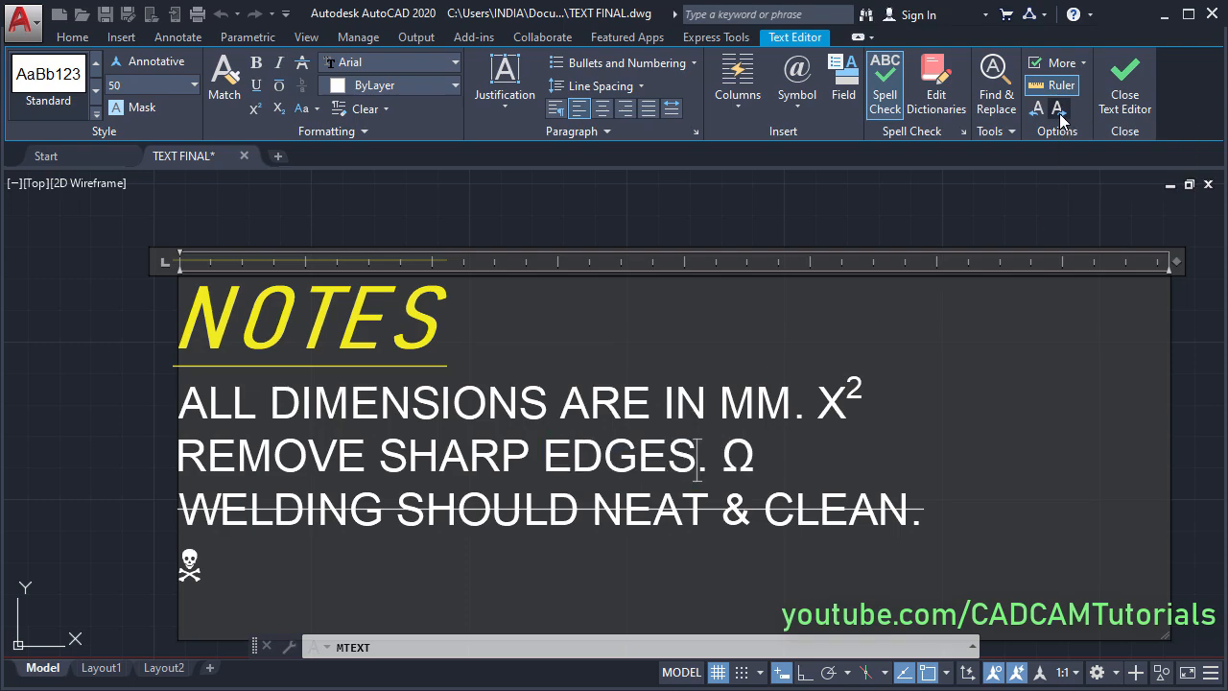
pyautogui.click(1058, 110)
pyautogui.click(1058, 110)
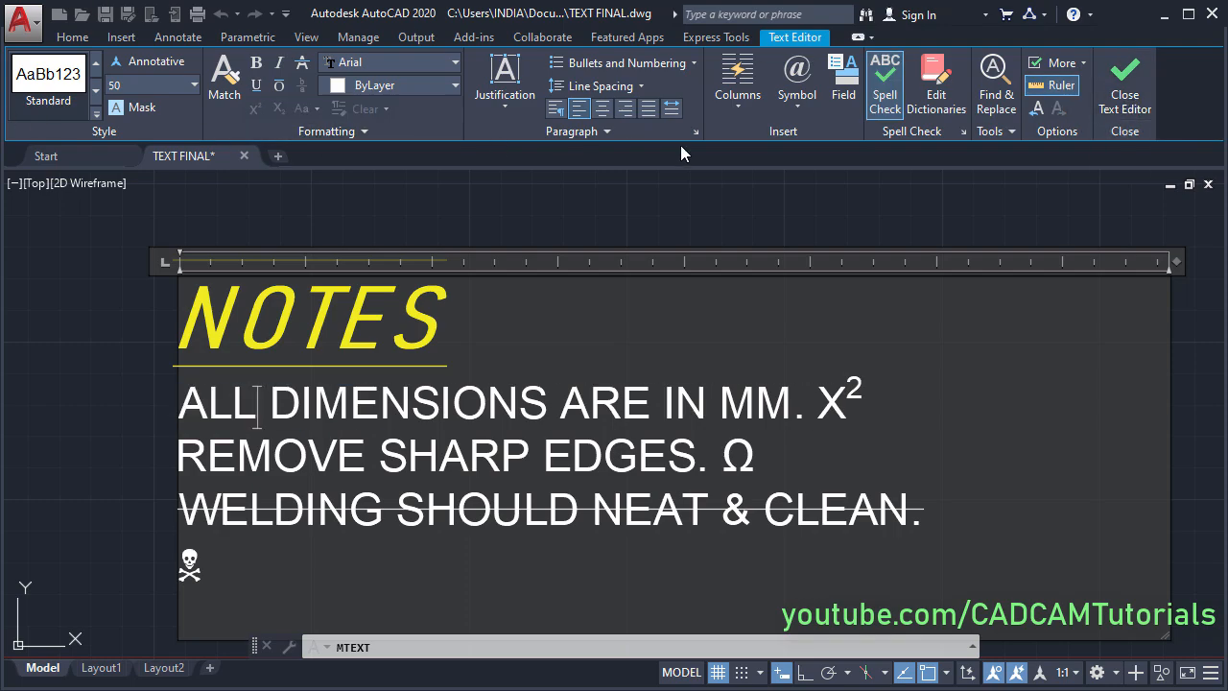
pyautogui.click(1131, 104)
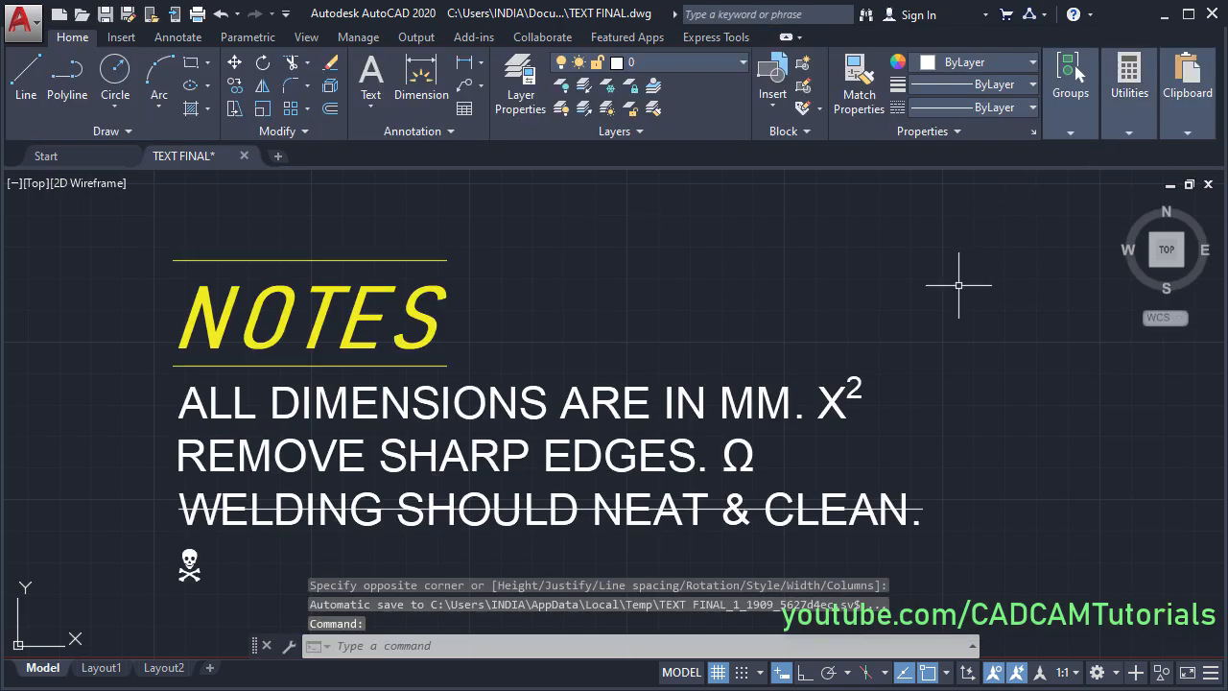
# Step: Run UCSICON with the Noorigin option to take the UCS icon off the drawing origin
pyautogui.scroll(-2, 778, 321)
pyautogui.moveTo(1009, 502); pyautogui.dragTo(909, 473, button='middle')
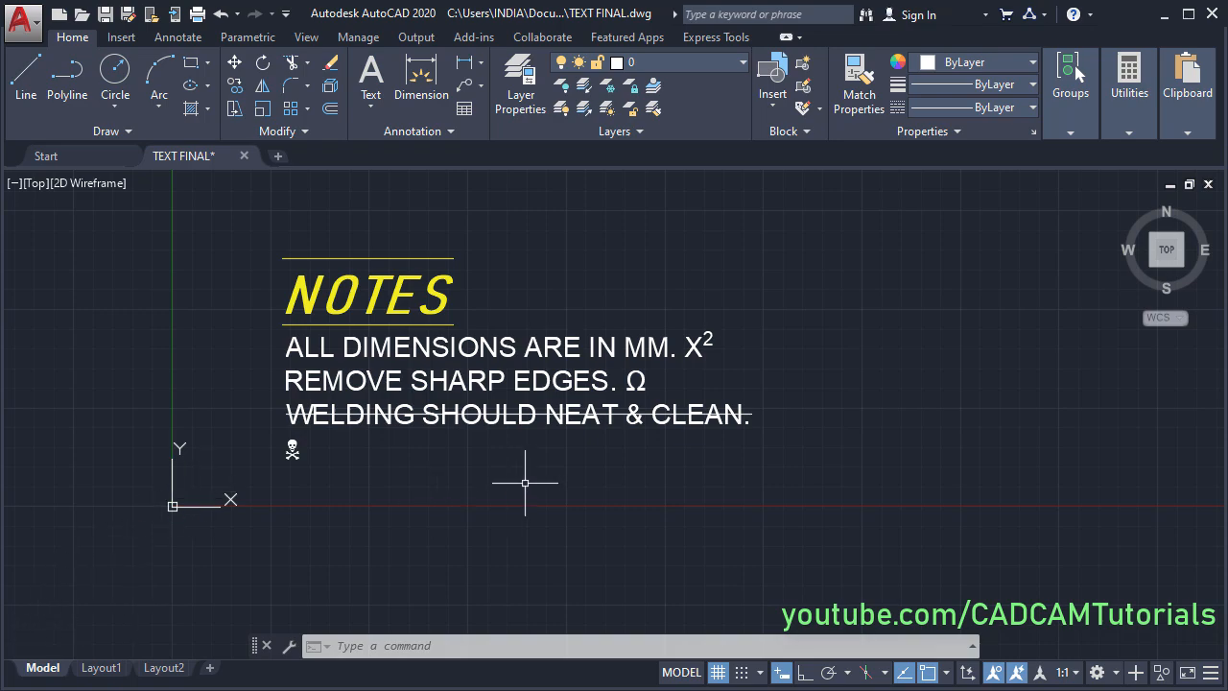
pyautogui.write('ICON')
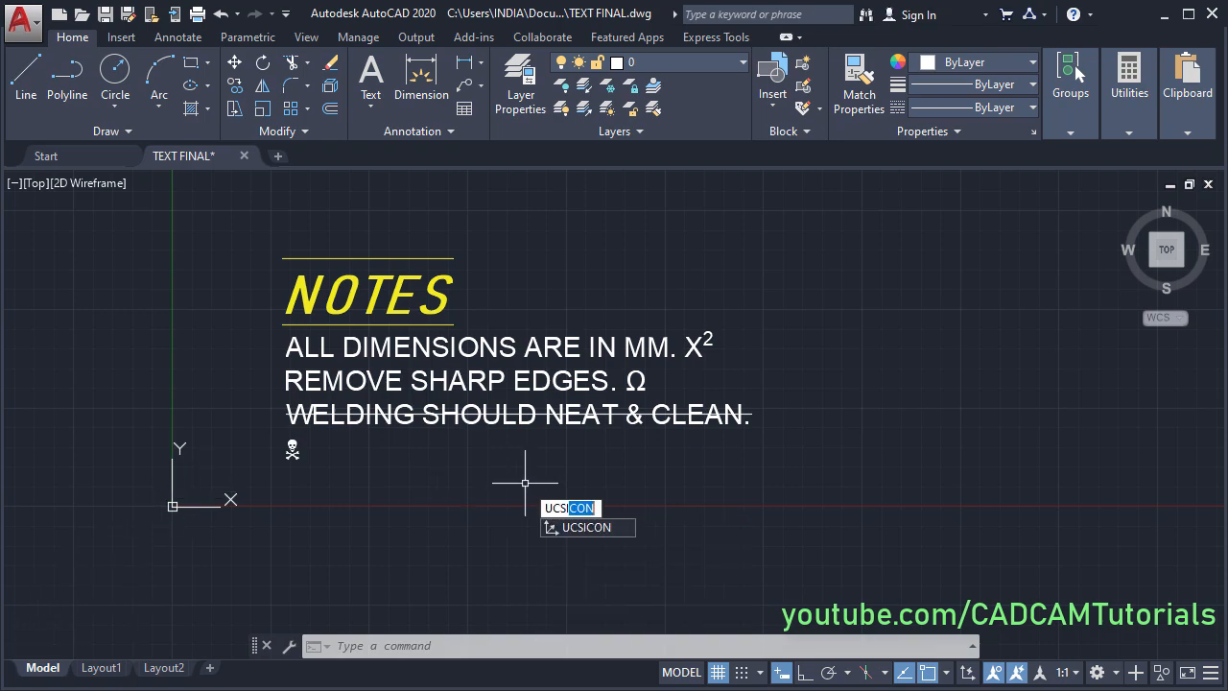
pyautogui.press('Return')
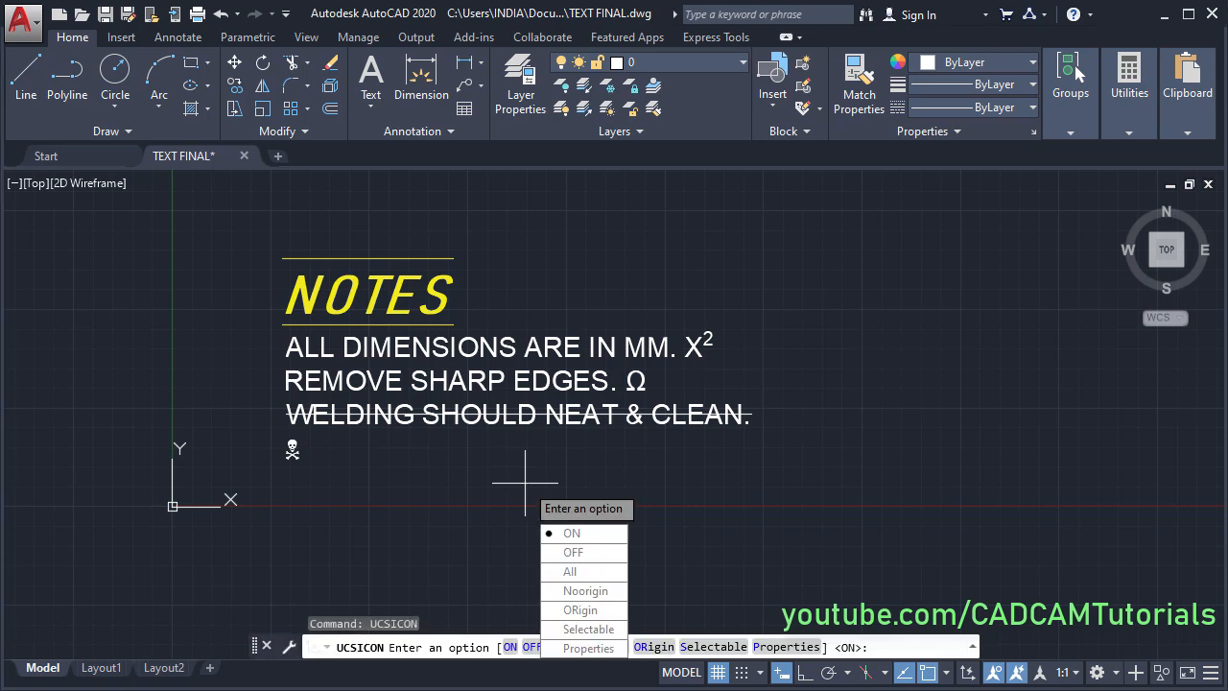
pyautogui.click(586, 590)
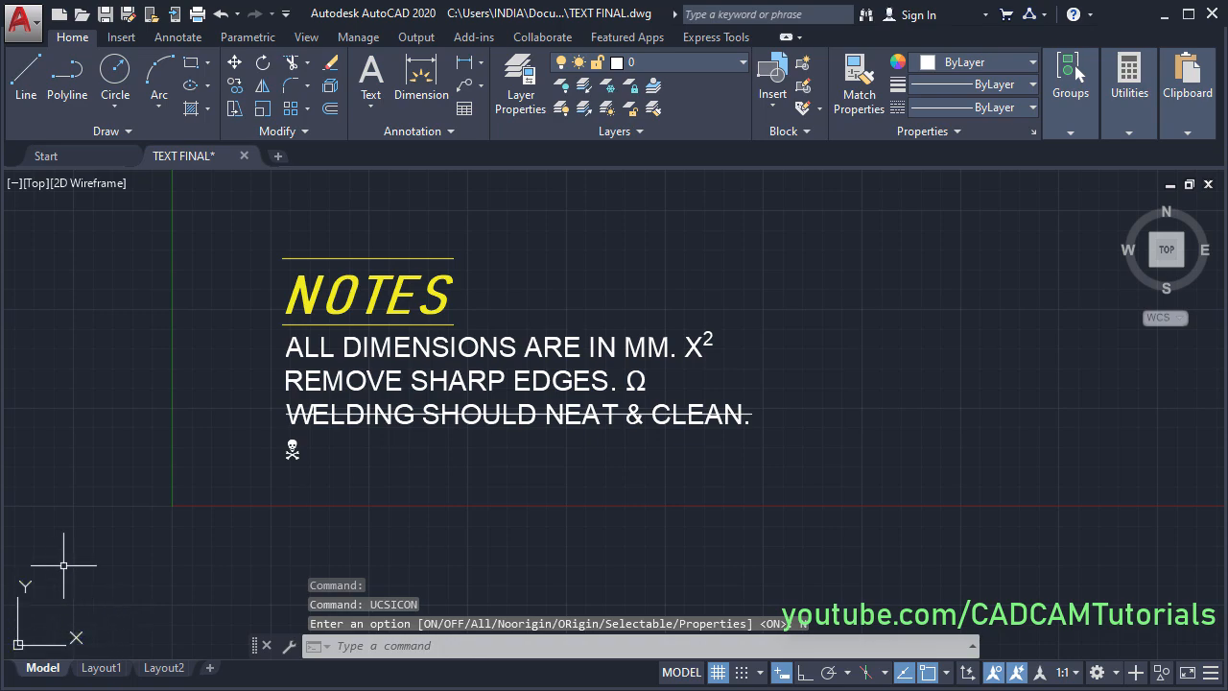
pyautogui.moveTo(280, 537); pyautogui.dragTo(317, 528, button='middle')
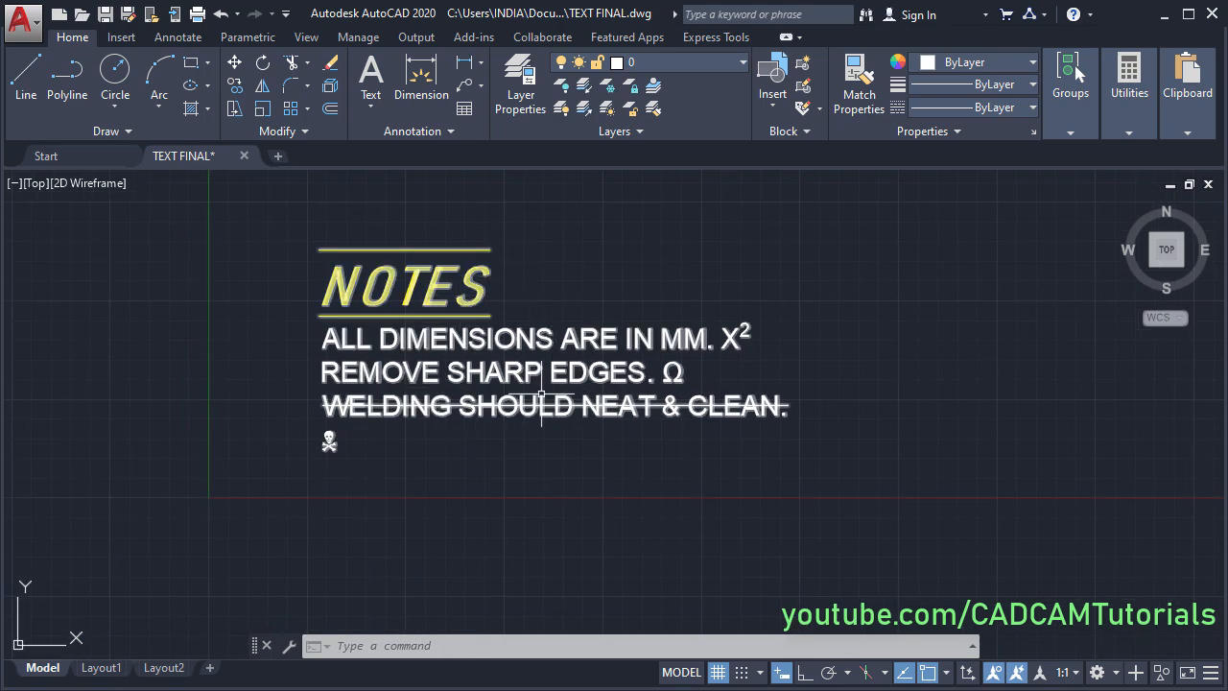
# Step: Reopen the multiline notes for editing and close the text editor without changing anything
pyautogui.moveTo(506, 338)
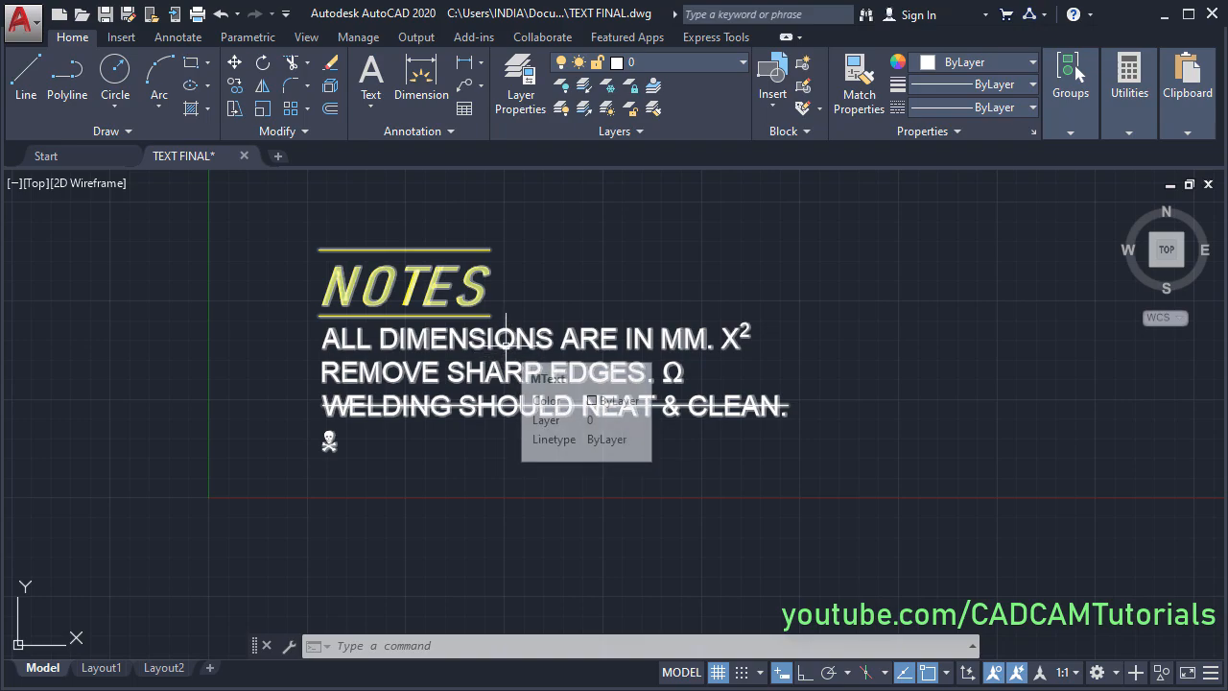
pyautogui.doubleClick(506, 338)
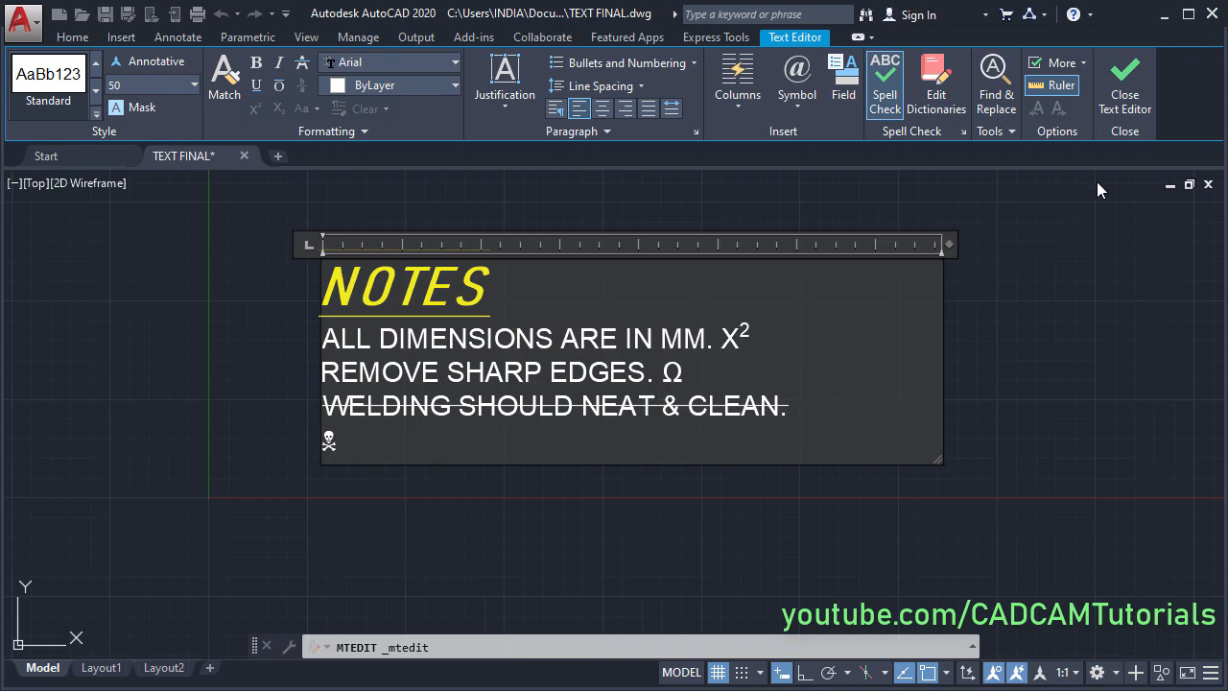
pyautogui.click(1125, 104)
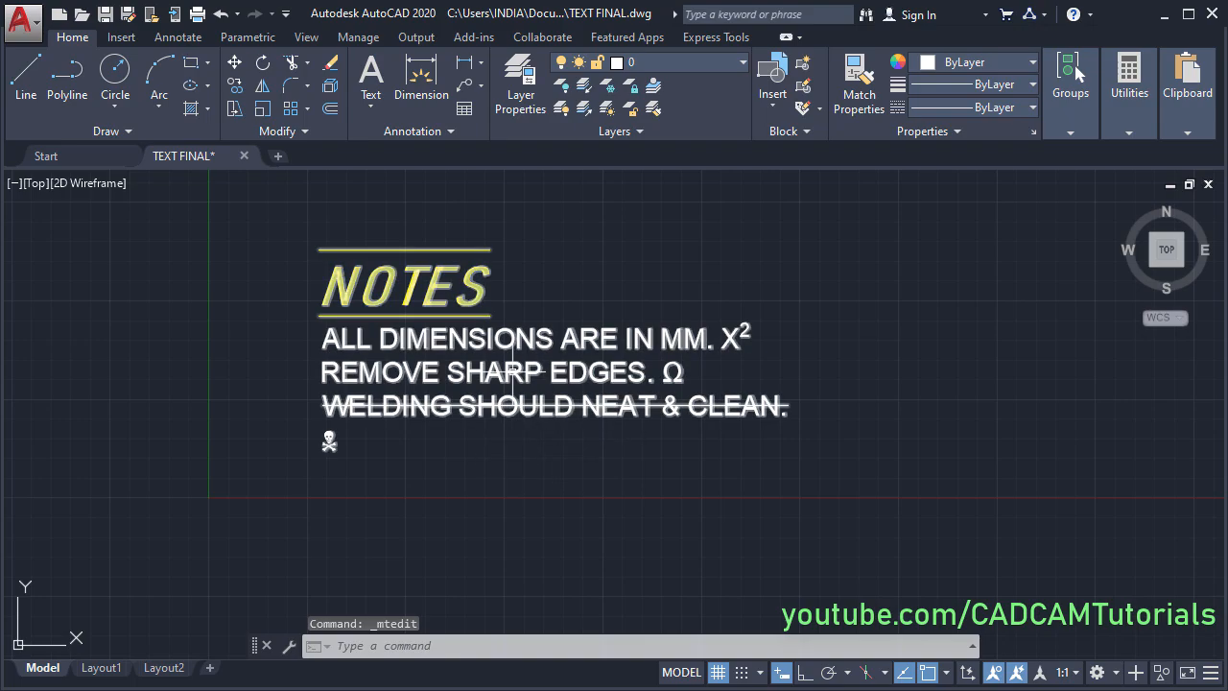
# Step: Select the multiline notes and stretch the width grip to make the text box slightly narrower
pyautogui.click(529, 414)
pyautogui.scroll(-2, 529, 420)
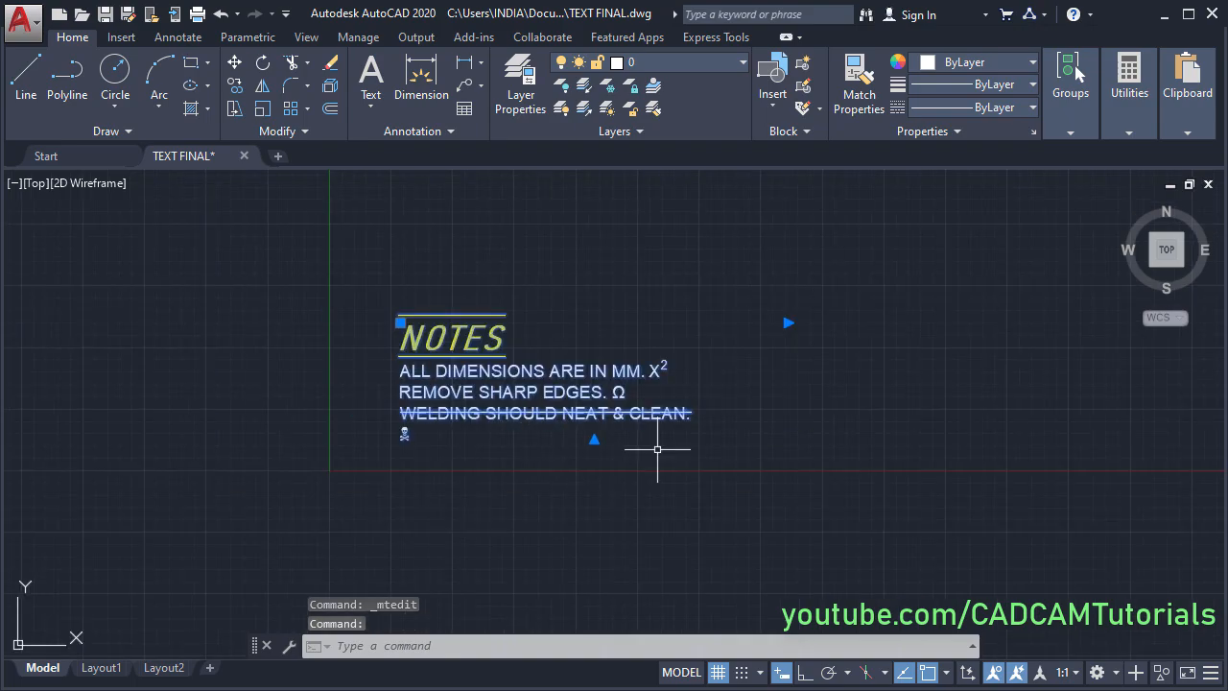
pyautogui.moveTo(657, 448); pyautogui.dragTo(600, 443, button='middle')
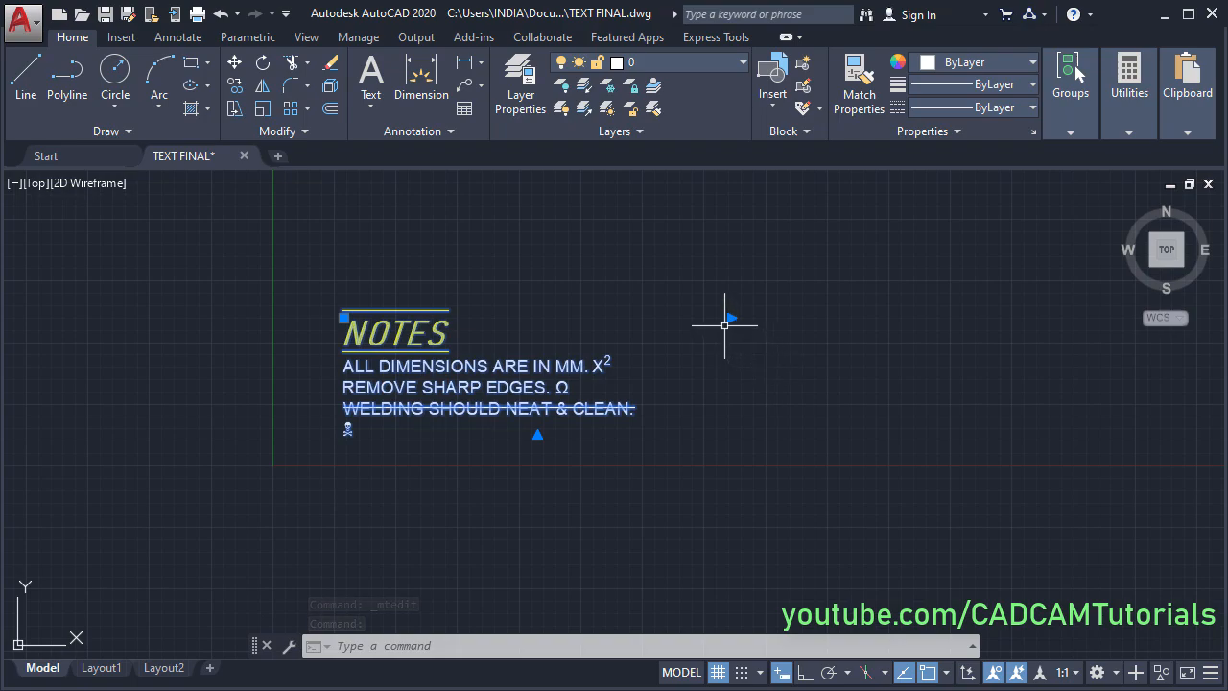
pyautogui.click(730, 318)
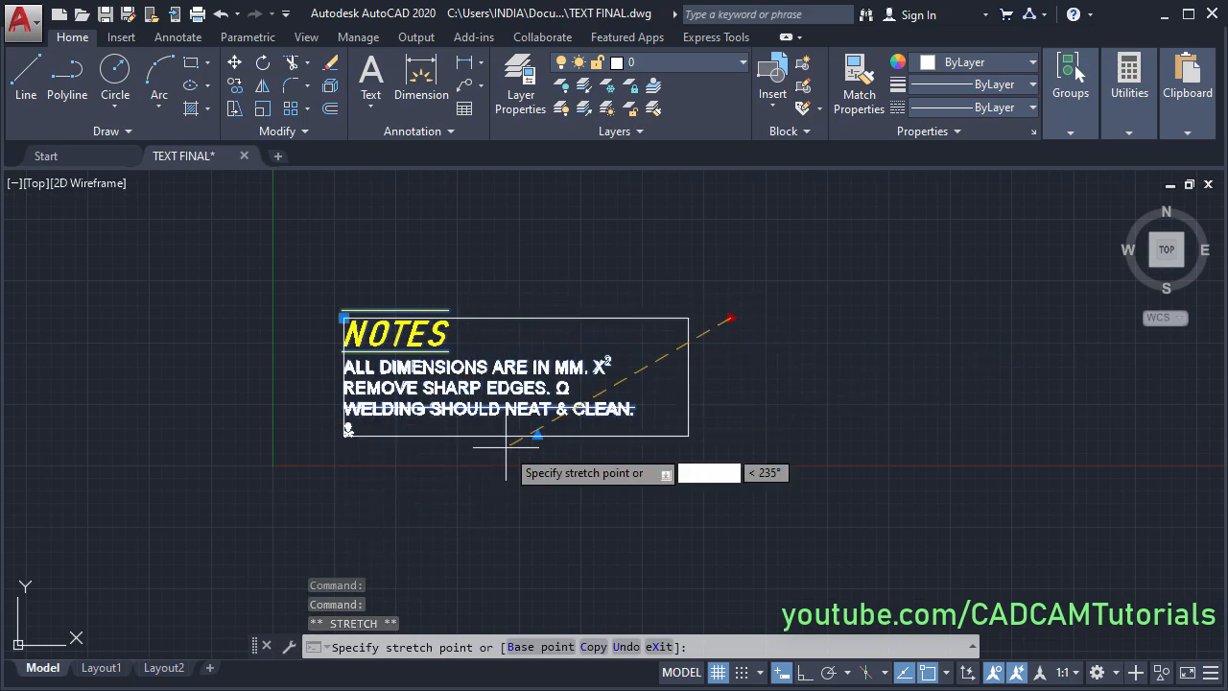
pyautogui.click(726, 342)
# Step: Shorten the notes' text column so the notes below the heading flow into a second column, and stretch it back to one column
pyautogui.click(338, 488)
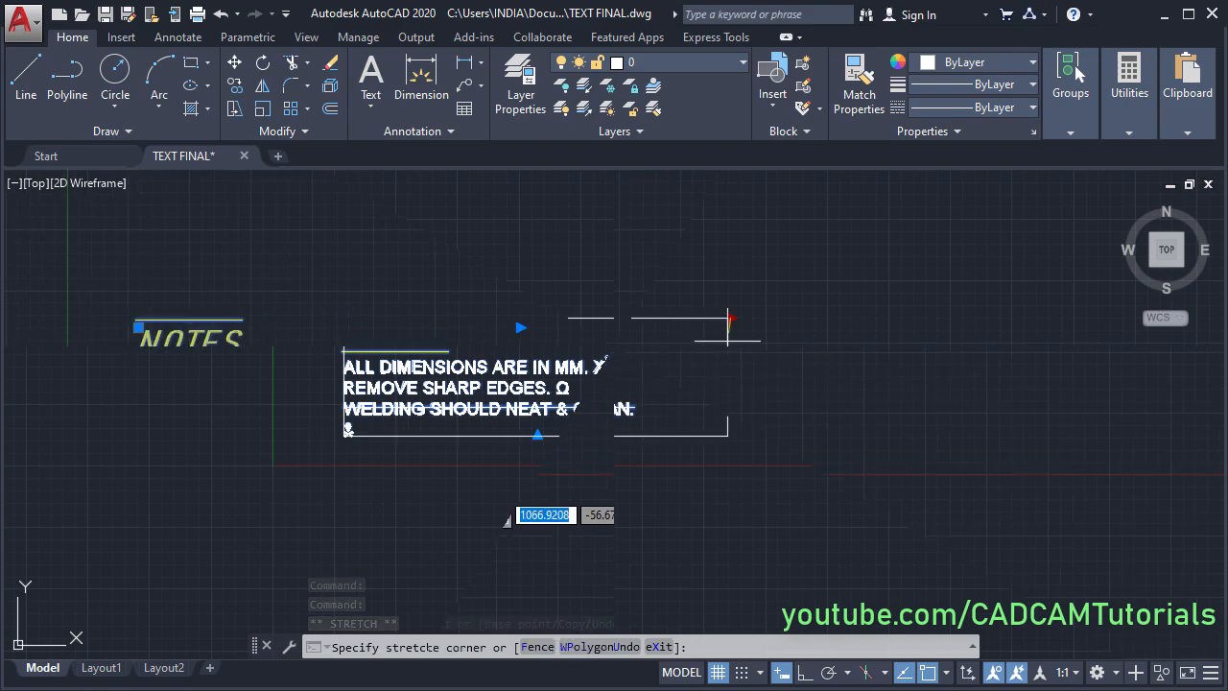
pyautogui.click(339, 485)
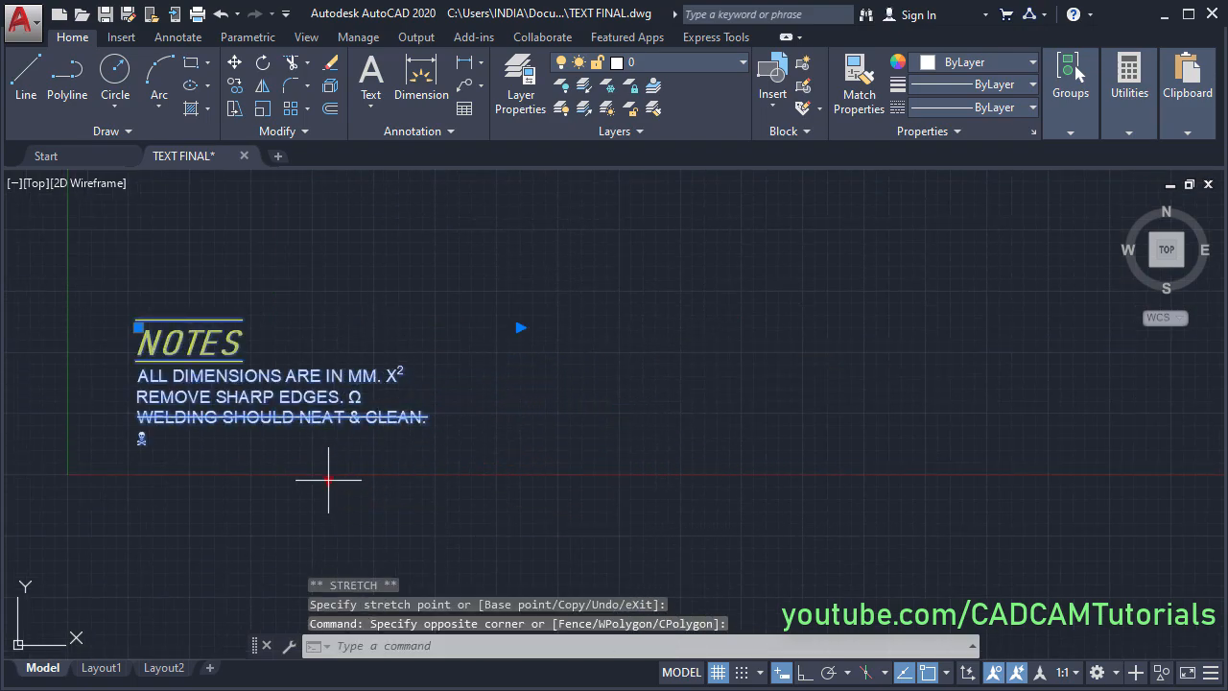
pyautogui.click(329, 480)
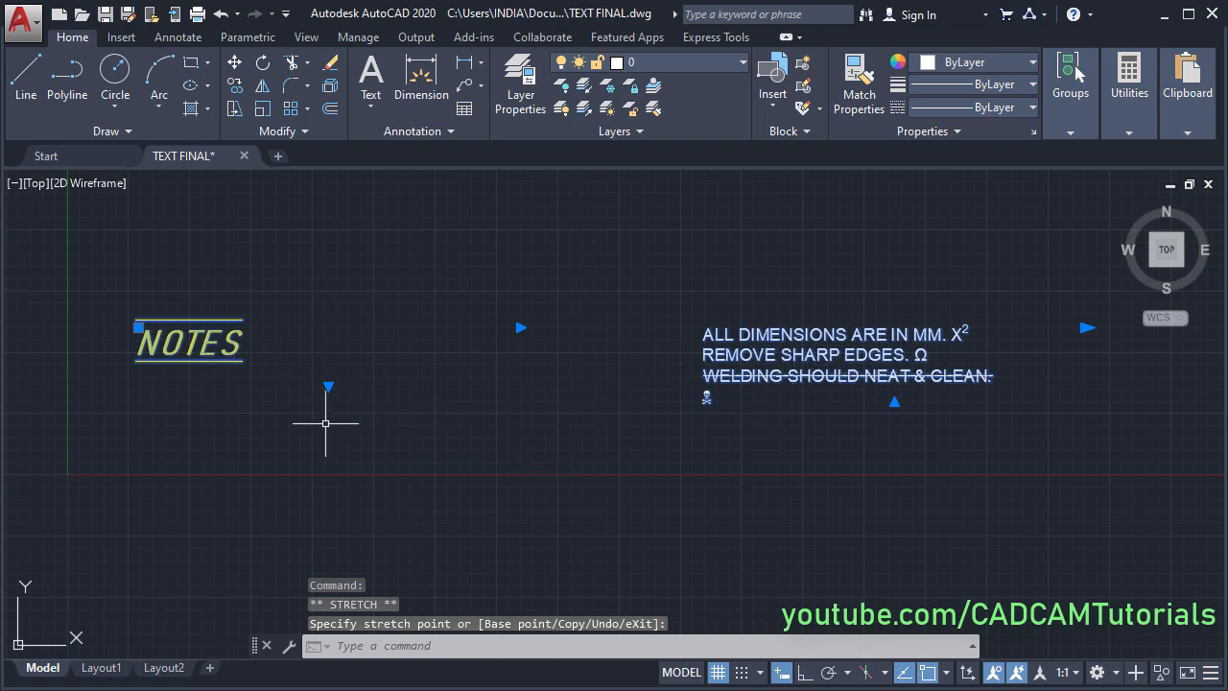
pyautogui.click(328, 385)
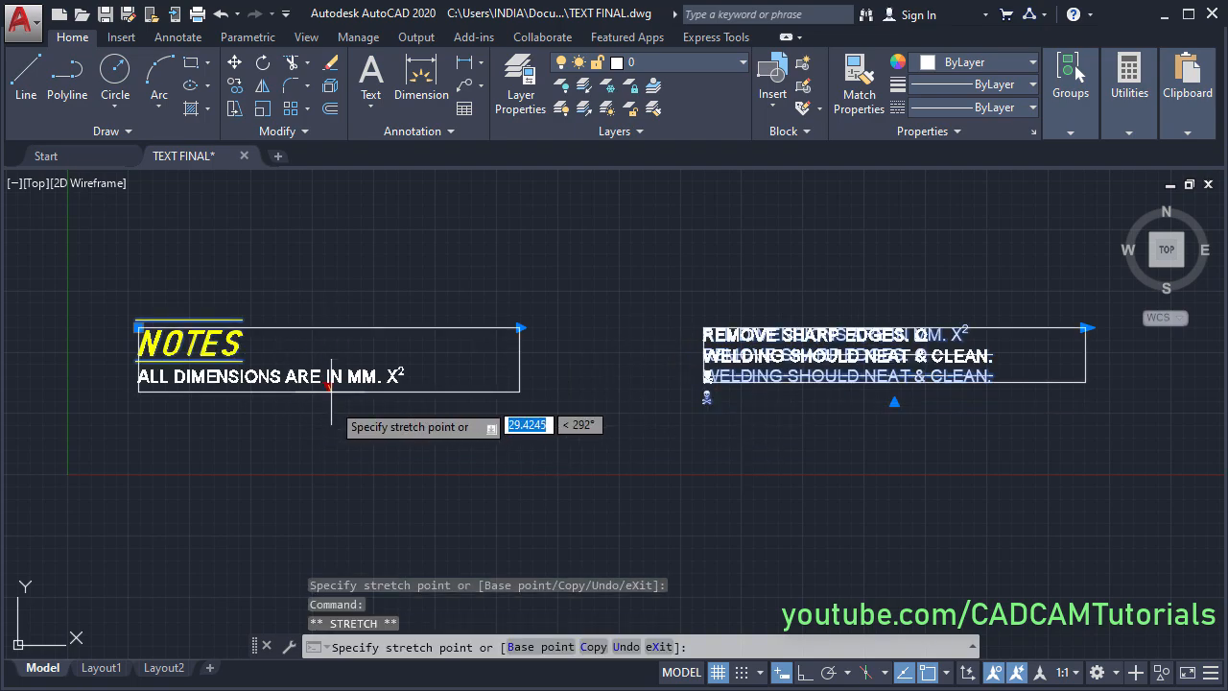
pyautogui.click(312, 474)
pyautogui.press('Escape')
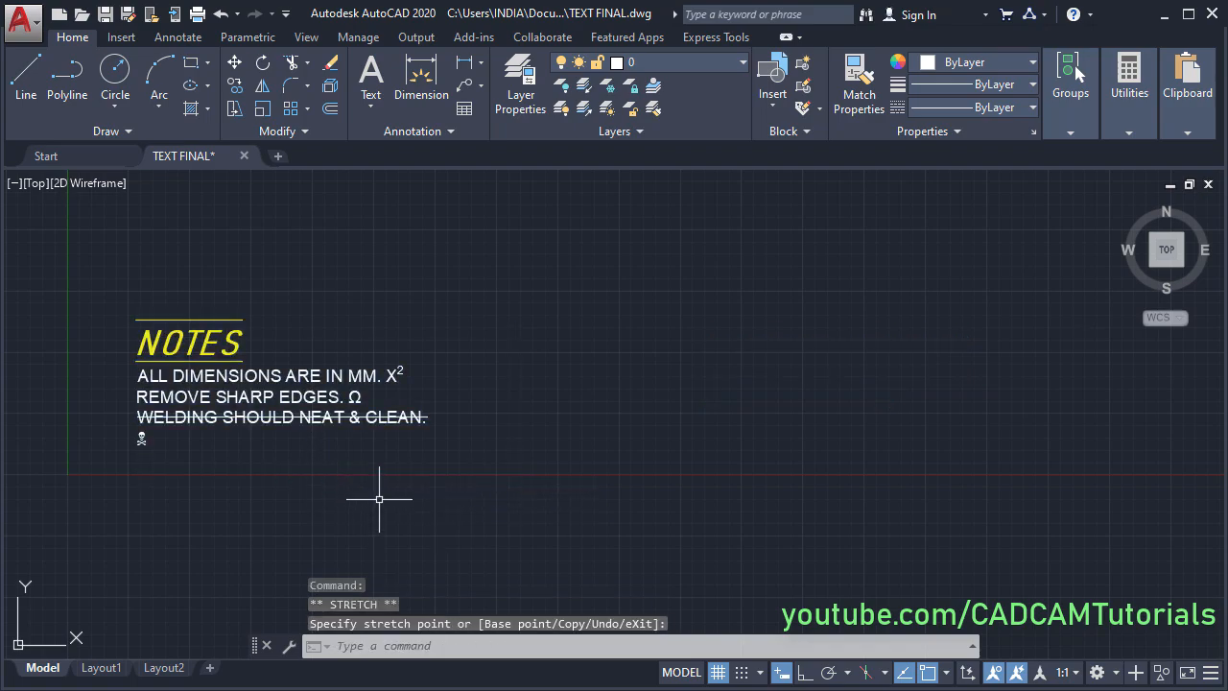
# Step: Zoom to the drawing's extents to view the notes up close
pyautogui.middleClick(284, 463)
pyautogui.middleClick(284, 464)
pyautogui.middleClick(496, 493)
pyautogui.middleClick(496, 494)
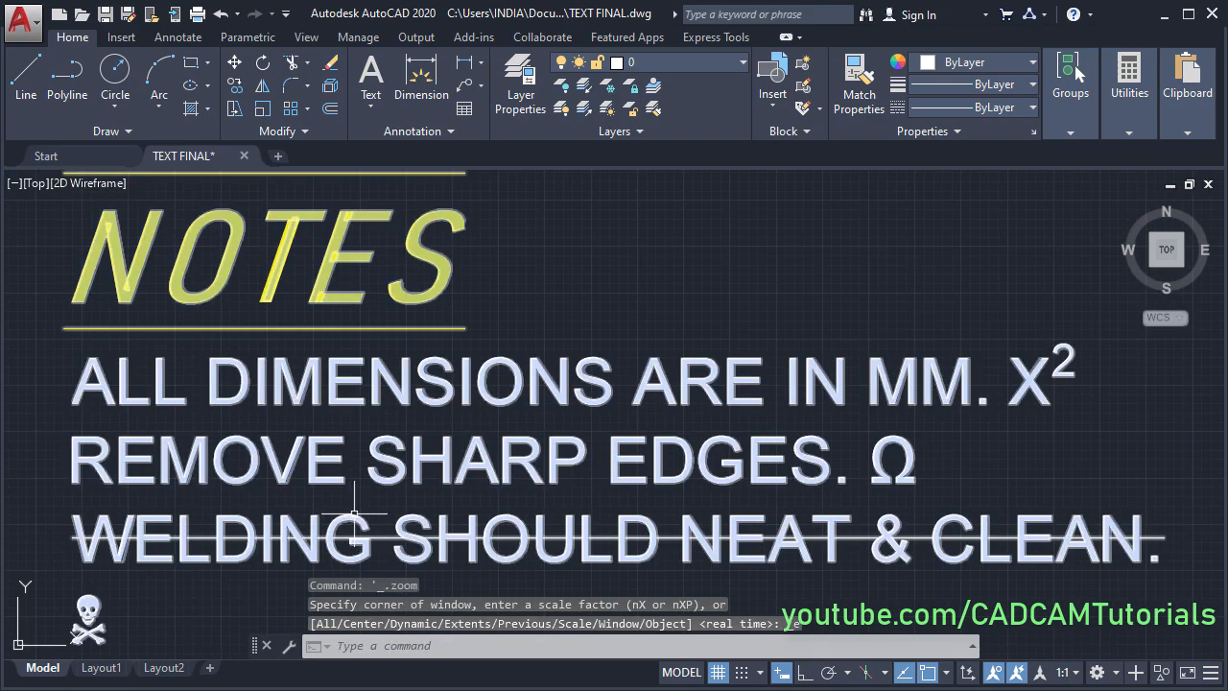